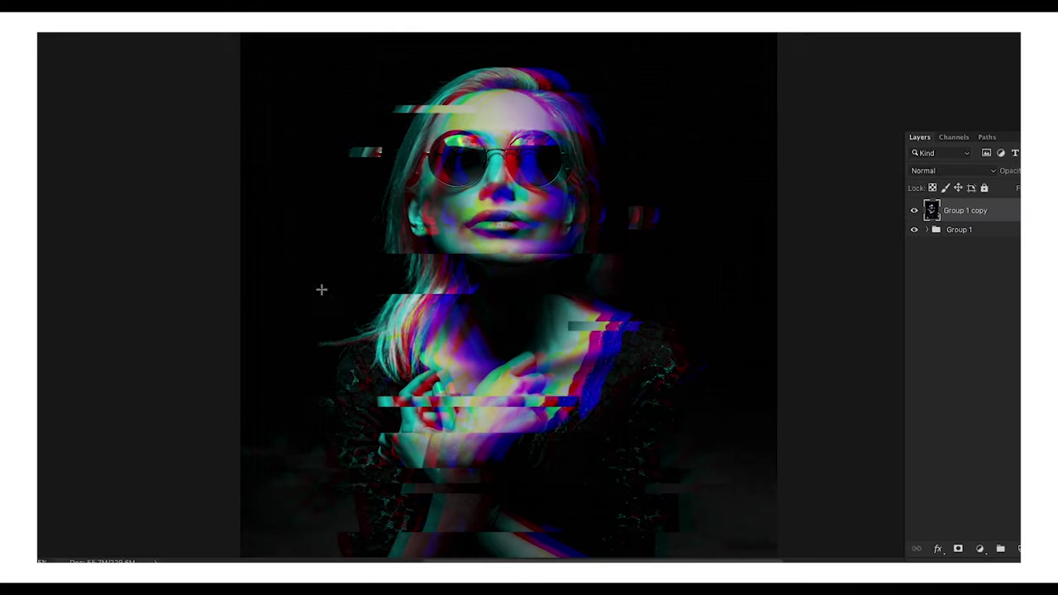
Step: Select rectangular strips across the torso on the Group 1 copy layer and shift them sideways as glitch slices
{"action": "left_click_drag", "start_coordinate": [324, 373], "coordinate": [585, 385]}
{"action": "scroll", "coordinate": [584, 387], "scroll_direction": "down", "scroll_amount": 5}
{"action": "left_click_drag", "start_coordinate": [267, 326], "coordinate": [736, 510]}
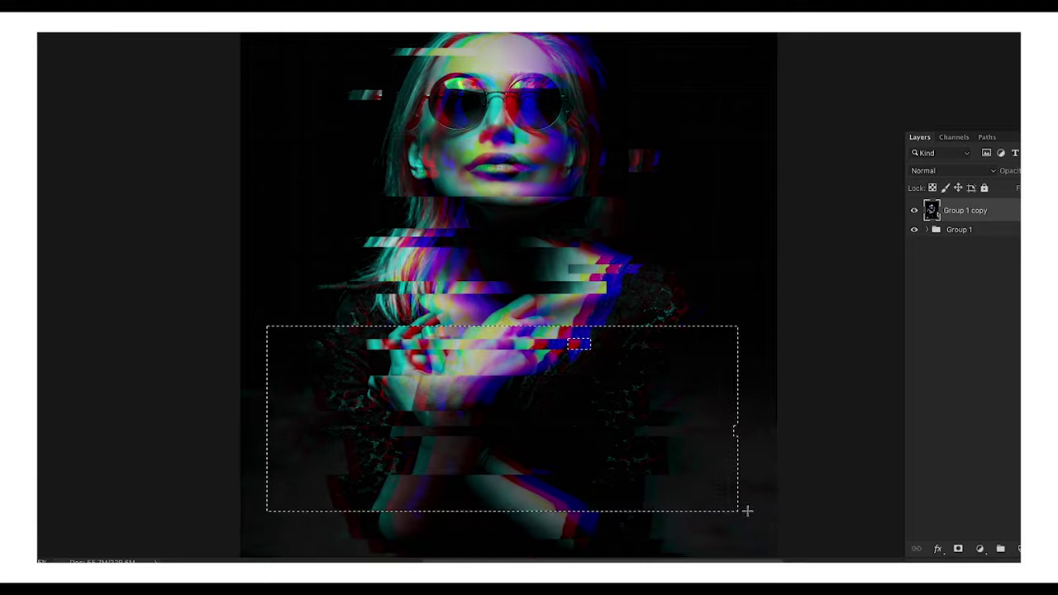
{"action": "scroll", "coordinate": [746, 510], "scroll_direction": "down", "scroll_amount": 4}
{"action": "left_click_drag", "start_coordinate": [224, 475], "coordinate": [824, 541]}
{"action": "key", "text": "ctrl+d"}
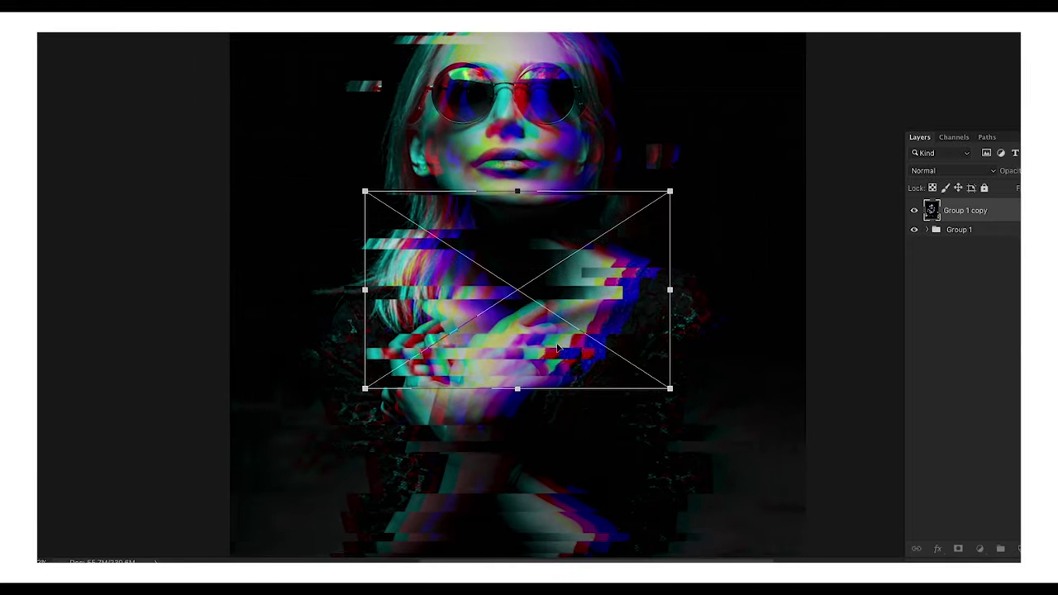
{"action": "left_click_drag", "start_coordinate": [487, 303], "coordinate": [663, 332]}
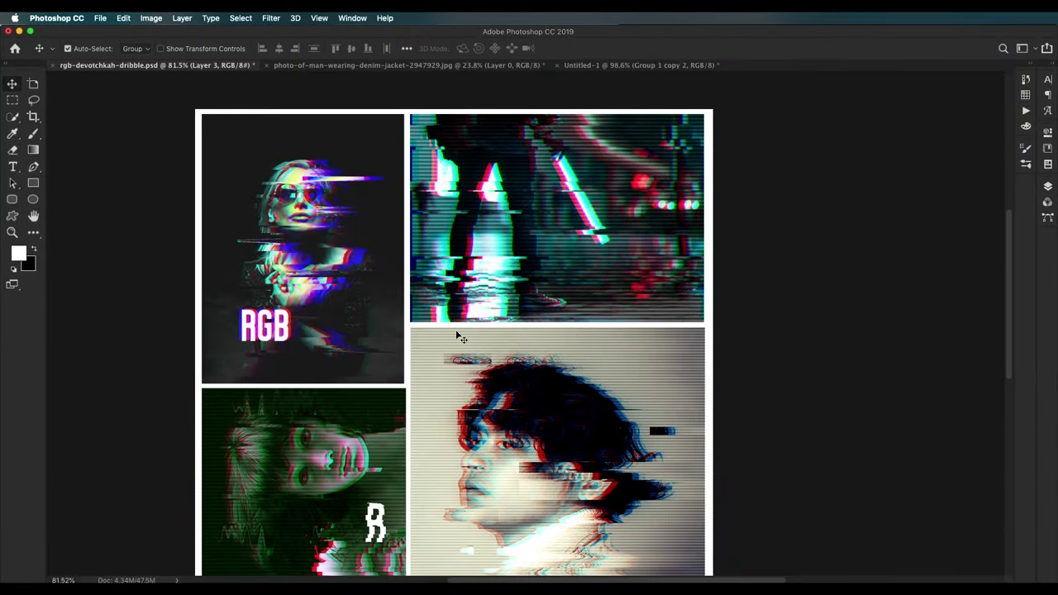
Step: Switch to Finder and open the photo of the woman in sunglasses from the IMagew folder in Photoshop
{"action": "key", "text": "super+Tab"}
{"action": "left_click", "coordinate": [718, 340]}
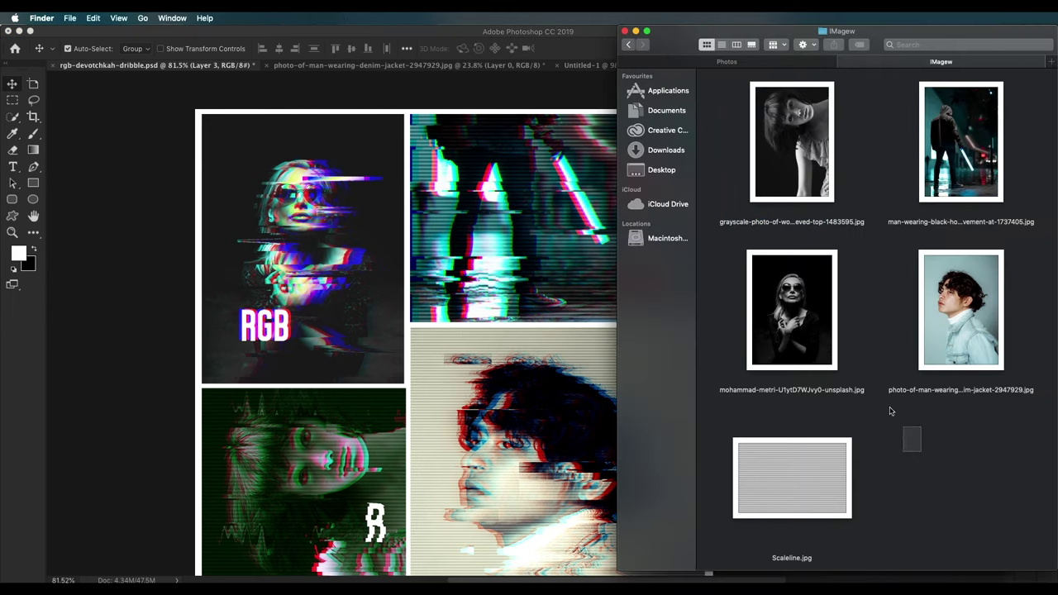
{"action": "left_click", "coordinate": [791, 315]}
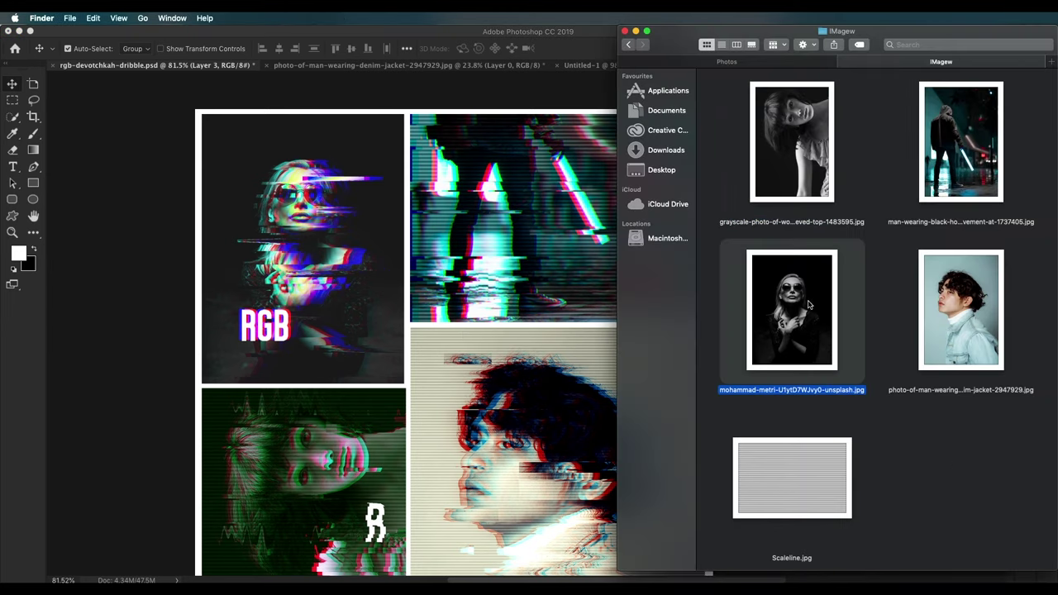
{"action": "right_click", "coordinate": [809, 304]}
{"action": "mouse_move", "coordinate": [814, 304]}
{"action": "left_click", "coordinate": [731, 341]}
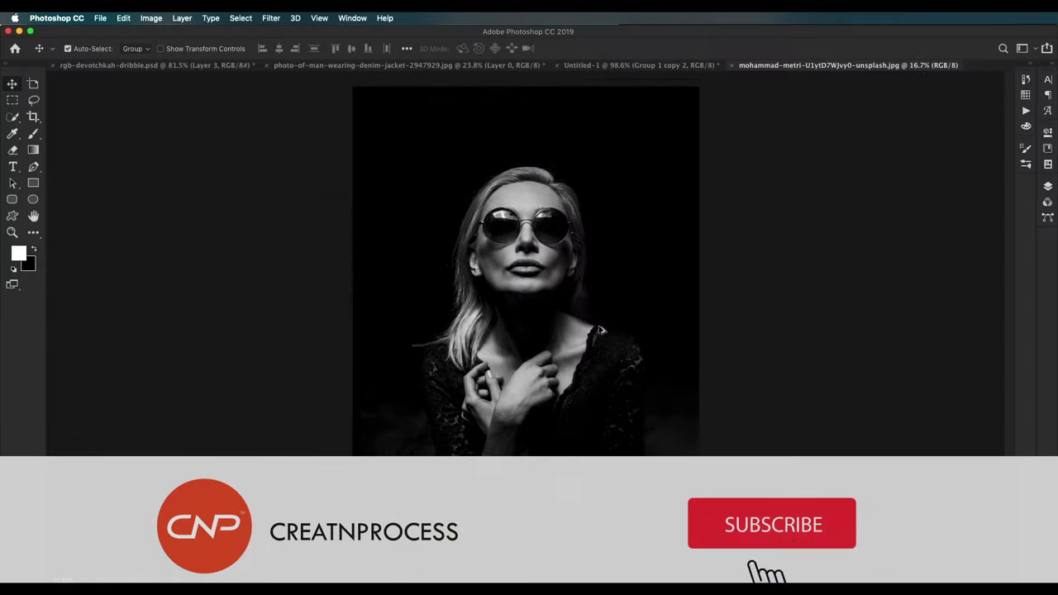
{"action": "scroll", "coordinate": [597, 322], "scroll_direction": "up", "scroll_amount": 5}
{"action": "scroll", "coordinate": [548, 290], "scroll_direction": "up", "scroll_amount": 3}
{"action": "scroll", "coordinate": [550, 289], "scroll_direction": "down", "scroll_amount": 5}
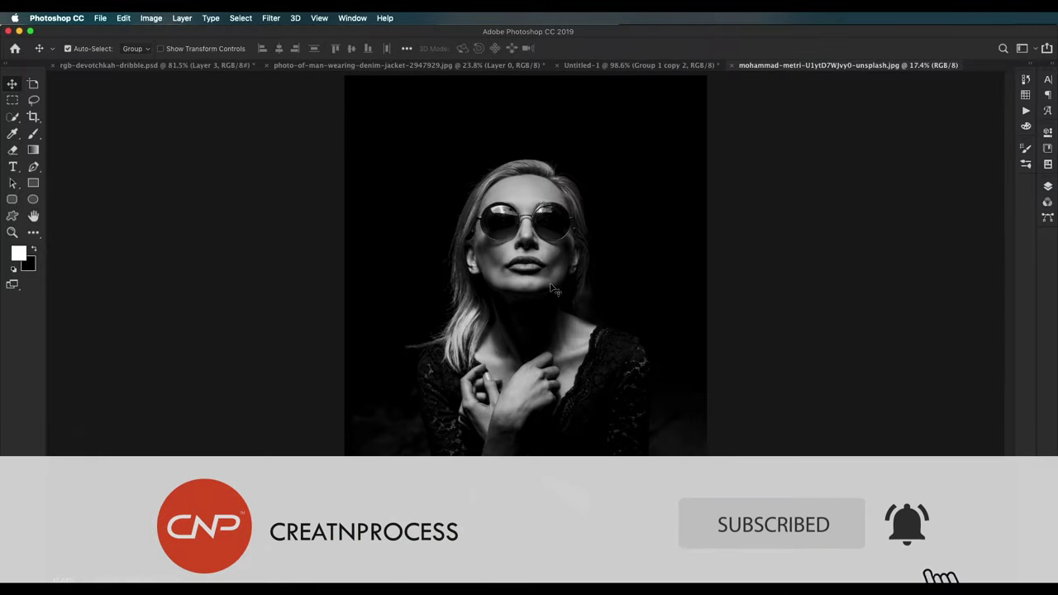
Step: Show the layer list and desaturate the Background layer
{"action": "left_click", "coordinate": [1047, 187]}
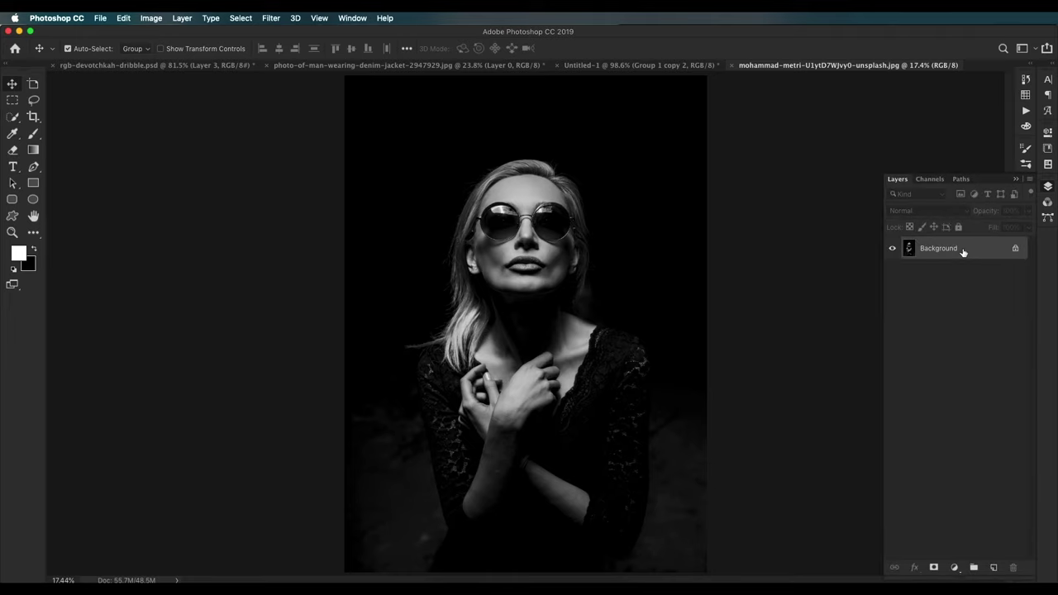
{"action": "left_click", "coordinate": [100, 18]}
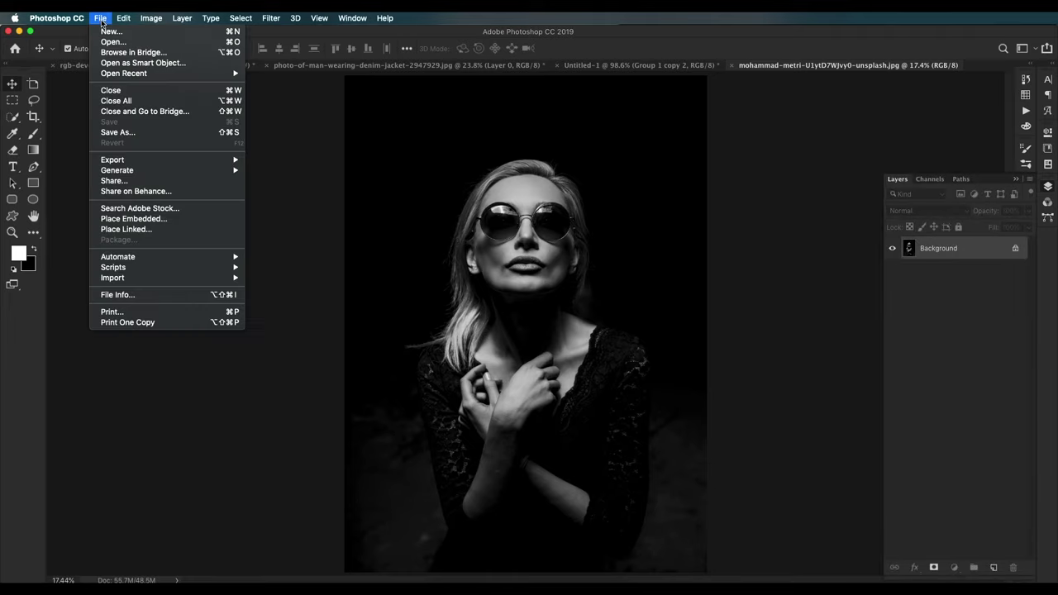
{"action": "left_click", "coordinate": [100, 18]}
{"action": "left_click", "coordinate": [151, 18]}
{"action": "mouse_move", "coordinate": [174, 47]}
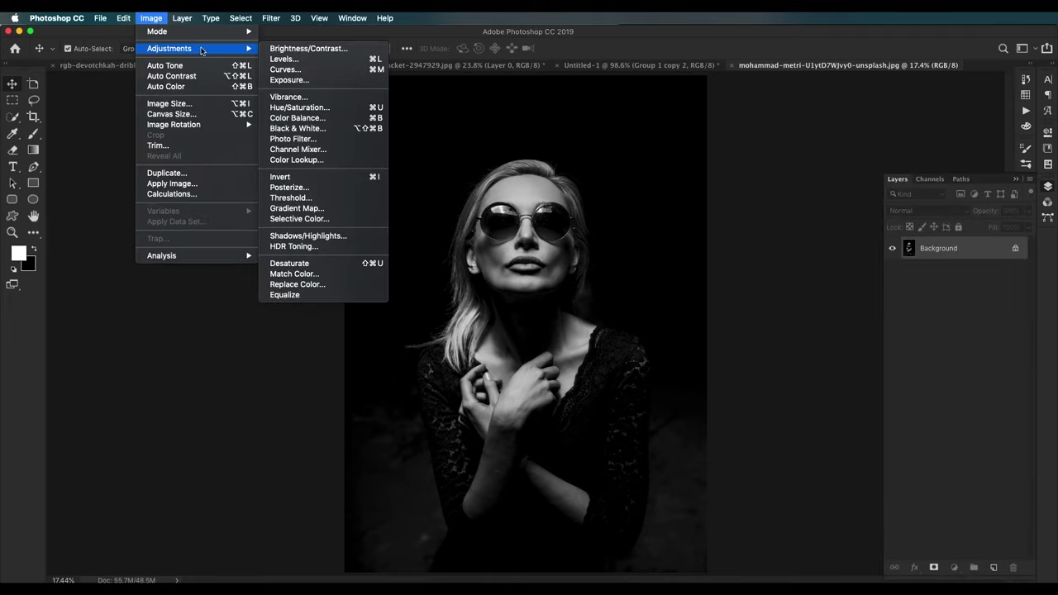
{"action": "left_click", "coordinate": [309, 264]}
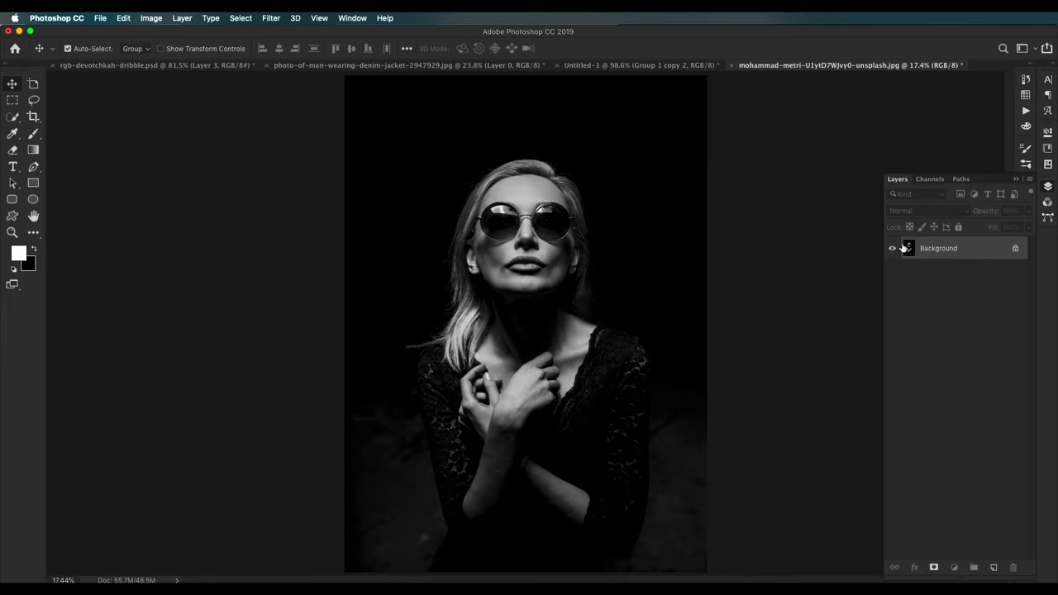
Step: Duplicate the Background layer and exclude the R channel in the copy's advanced blending options
{"action": "left_click_drag", "start_coordinate": [986, 269], "coordinate": [993, 567]}
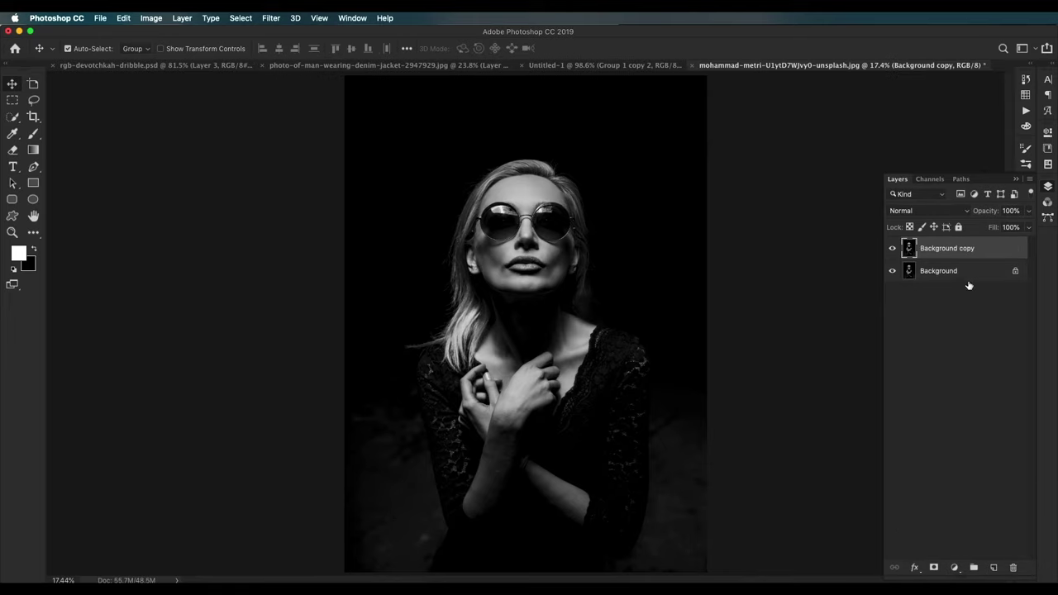
{"action": "double_click", "coordinate": [1005, 248]}
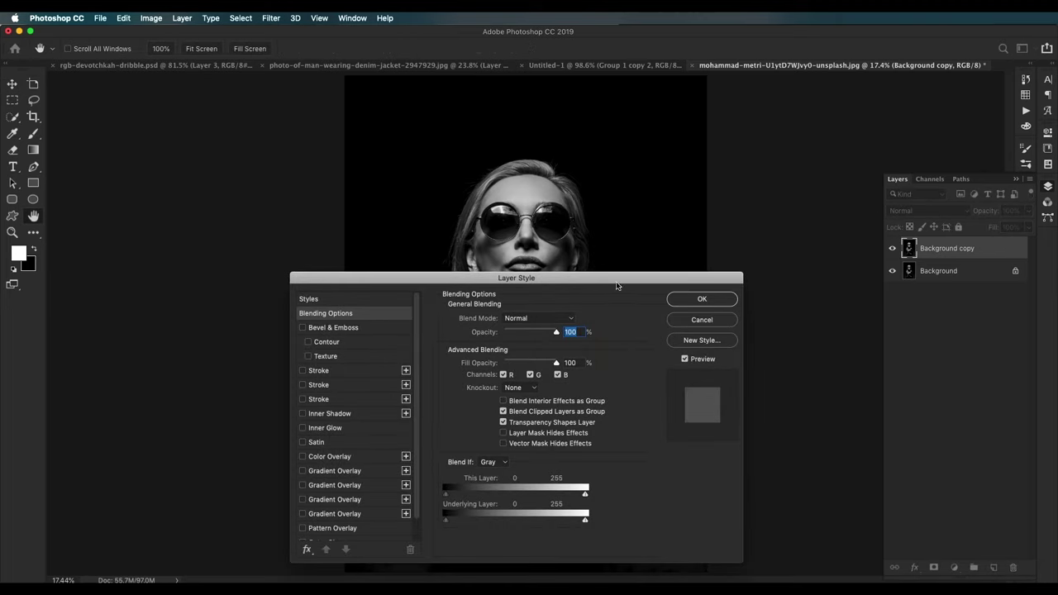
{"action": "left_click_drag", "start_coordinate": [616, 285], "coordinate": [753, 82]}
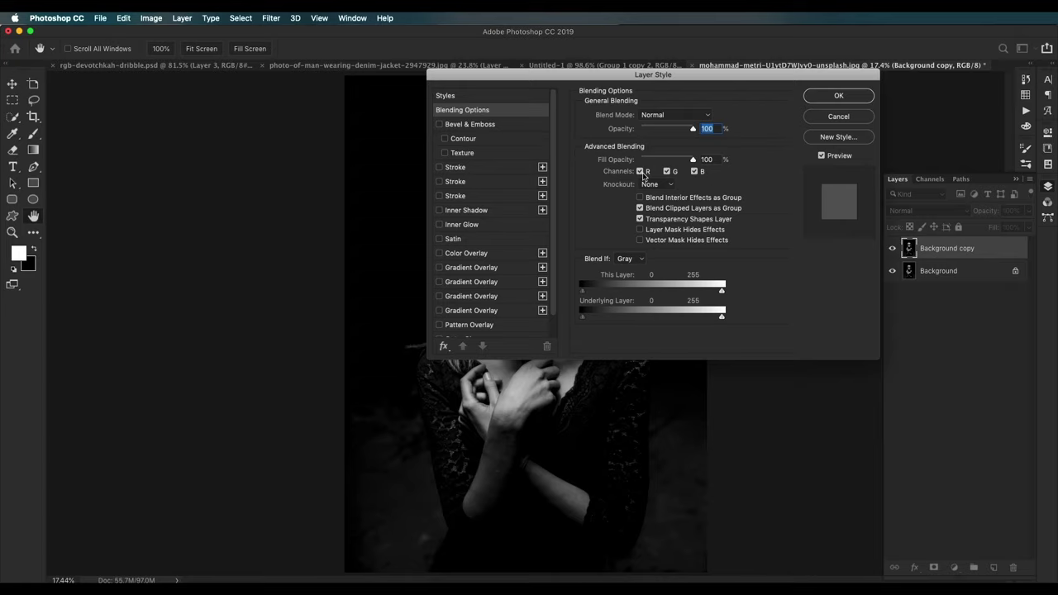
{"action": "left_click", "coordinate": [640, 172]}
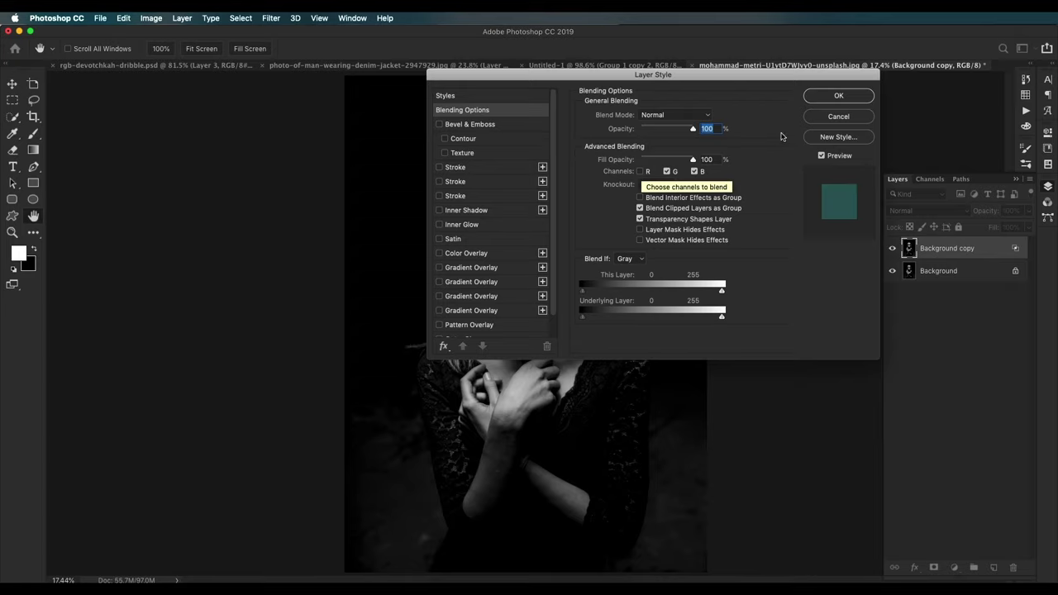
{"action": "left_click", "coordinate": [817, 99]}
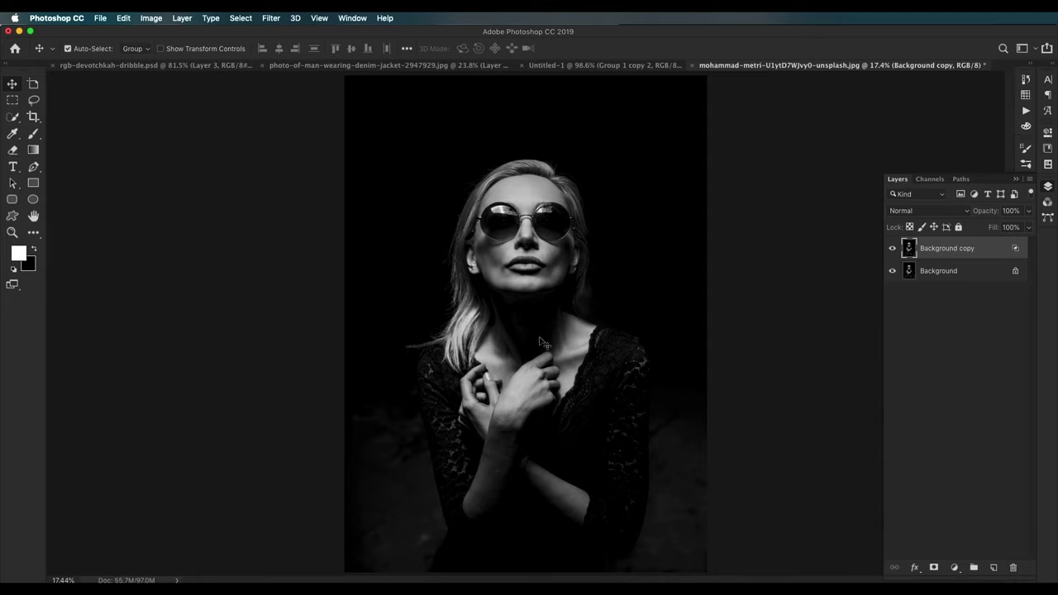
Step: Move the Background copy layer slightly to the left to offset its green and blue channels from the red
{"action": "left_click_drag", "start_coordinate": [551, 338], "coordinate": [540, 339]}
{"action": "scroll", "coordinate": [554, 248], "scroll_direction": "down", "scroll_amount": 2}
{"action": "scroll", "coordinate": [554, 248], "scroll_direction": "up", "scroll_amount": 2}
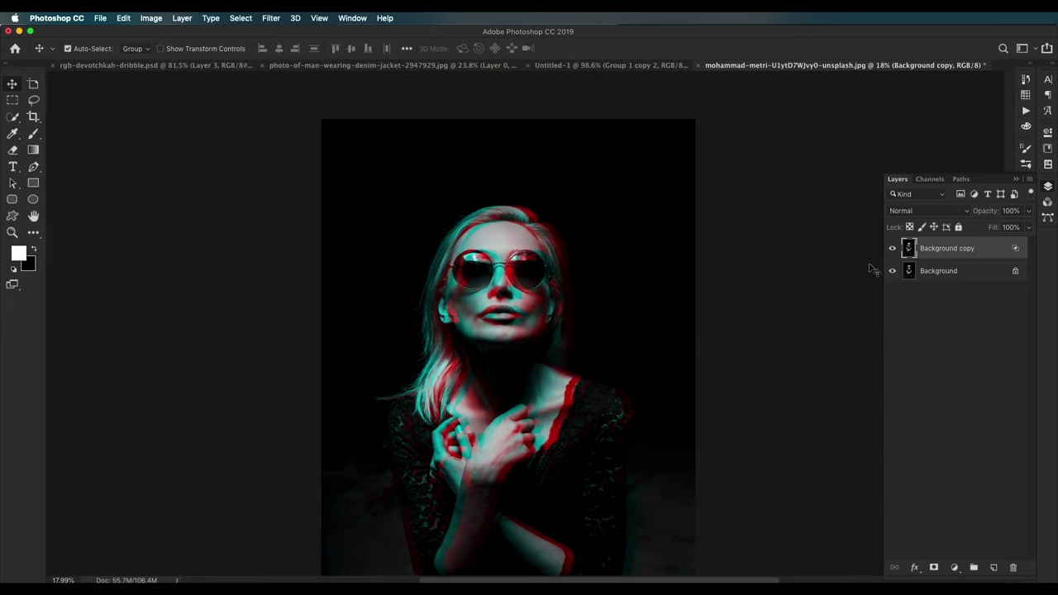
Step: Duplicate Background copy, exclude its G channel so only B blends, and offset the new layer slightly to the right
{"action": "left_click_drag", "start_coordinate": [993, 249], "coordinate": [994, 567]}
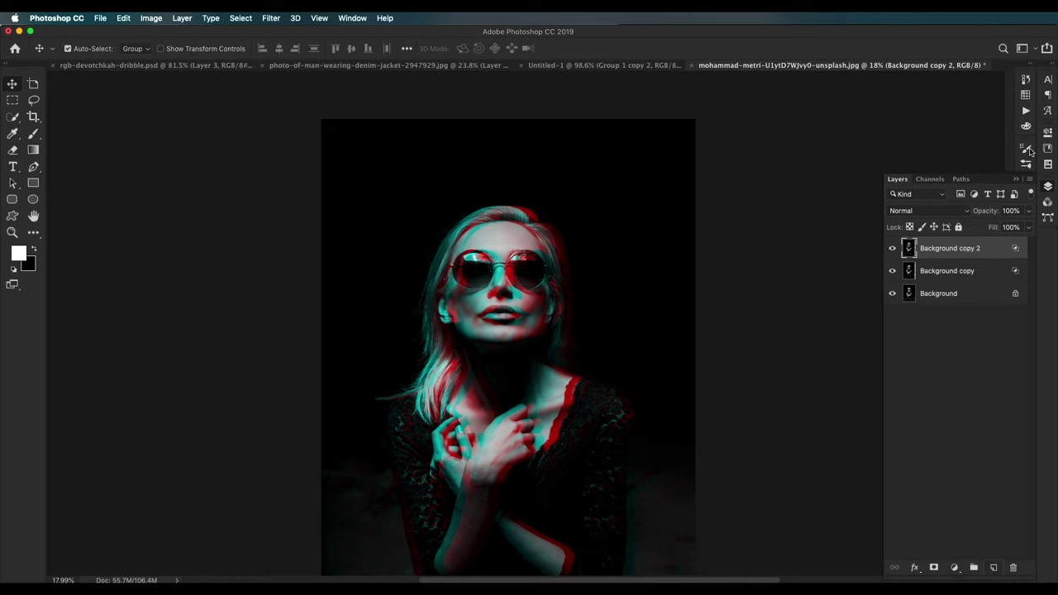
{"action": "double_click", "coordinate": [999, 248]}
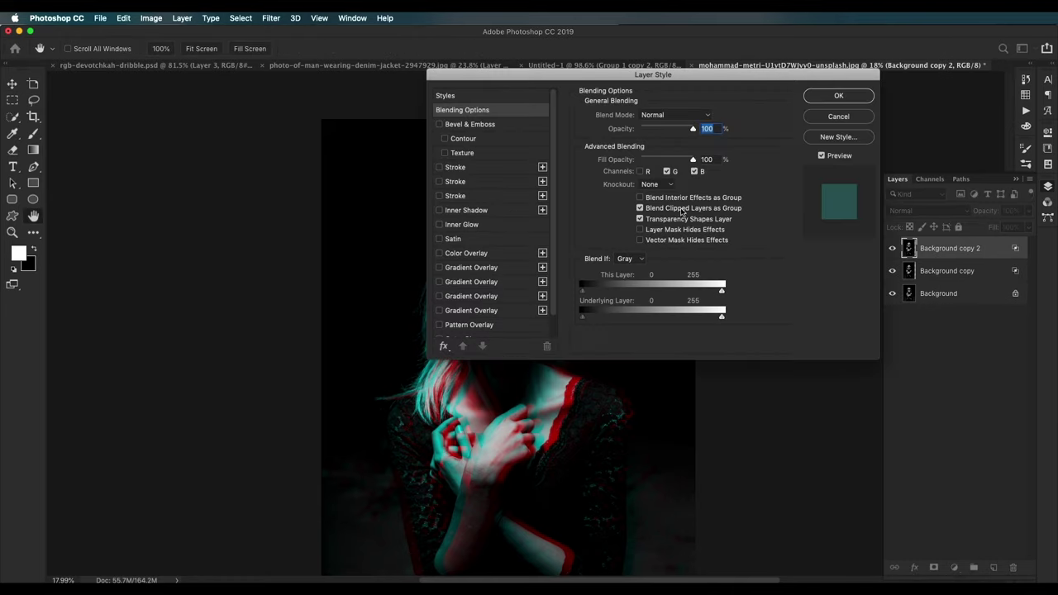
{"action": "left_click", "coordinate": [667, 171]}
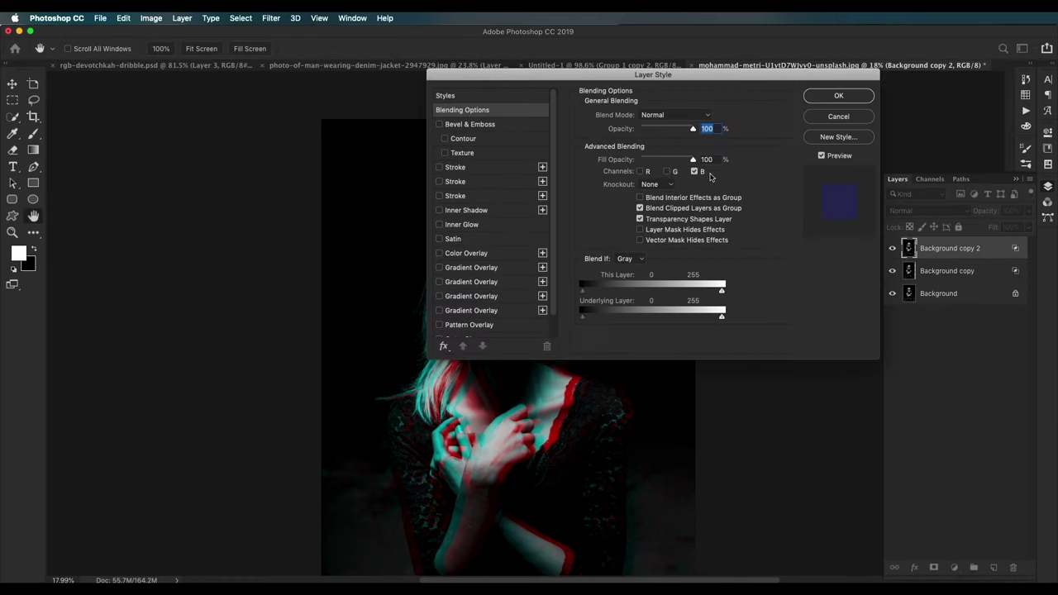
{"action": "key", "text": "Return"}
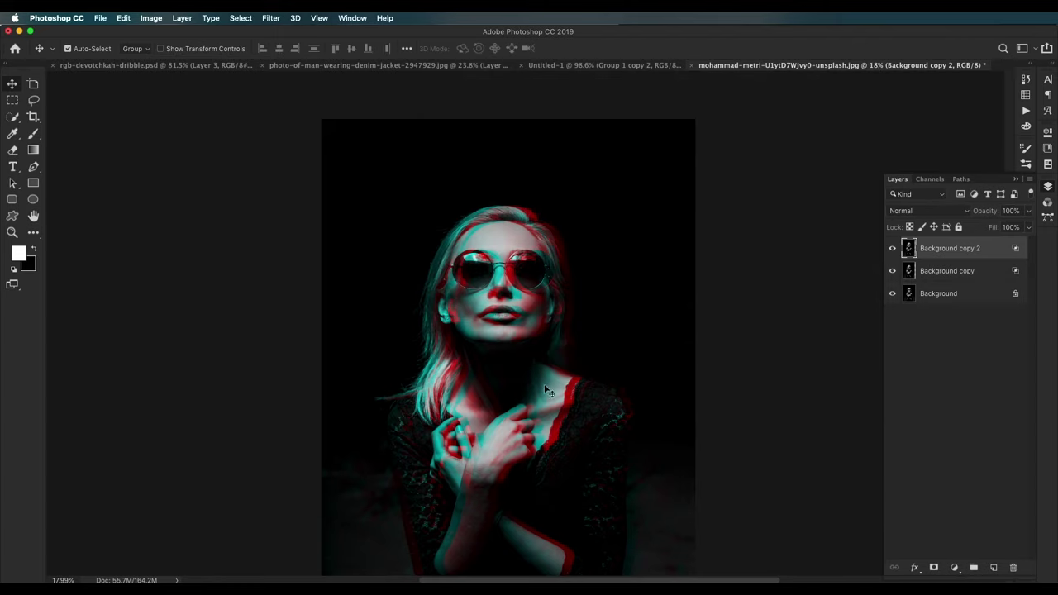
{"action": "left_click_drag", "start_coordinate": [534, 395], "coordinate": [550, 389]}
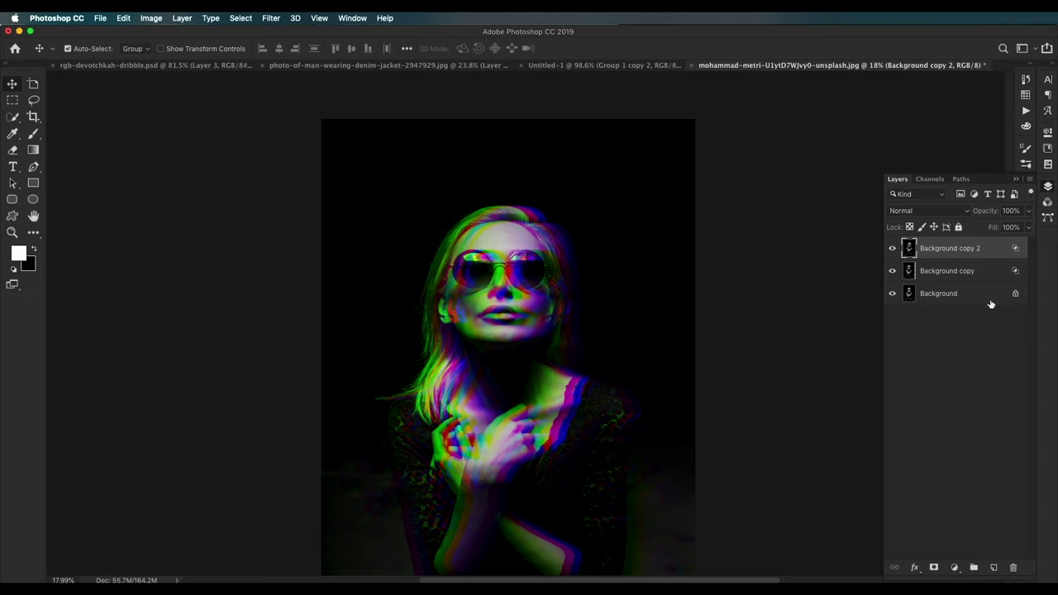
Step: Set the Blend If Gray shadow value for This Layer to 67 on Background copy 2
{"action": "double_click", "coordinate": [1004, 255]}
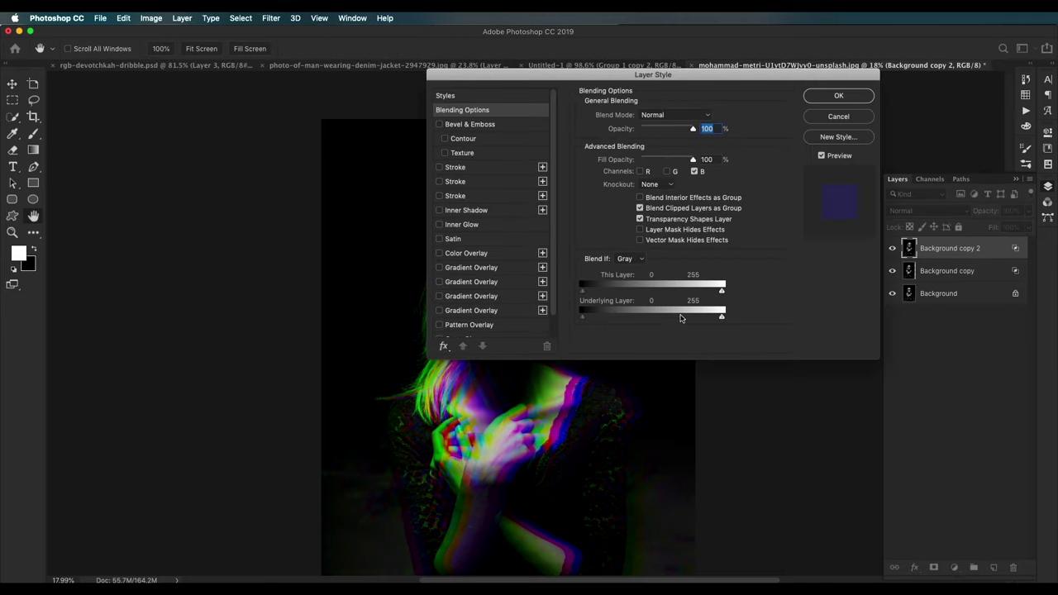
{"action": "left_click_drag", "start_coordinate": [690, 80], "coordinate": [826, 37]}
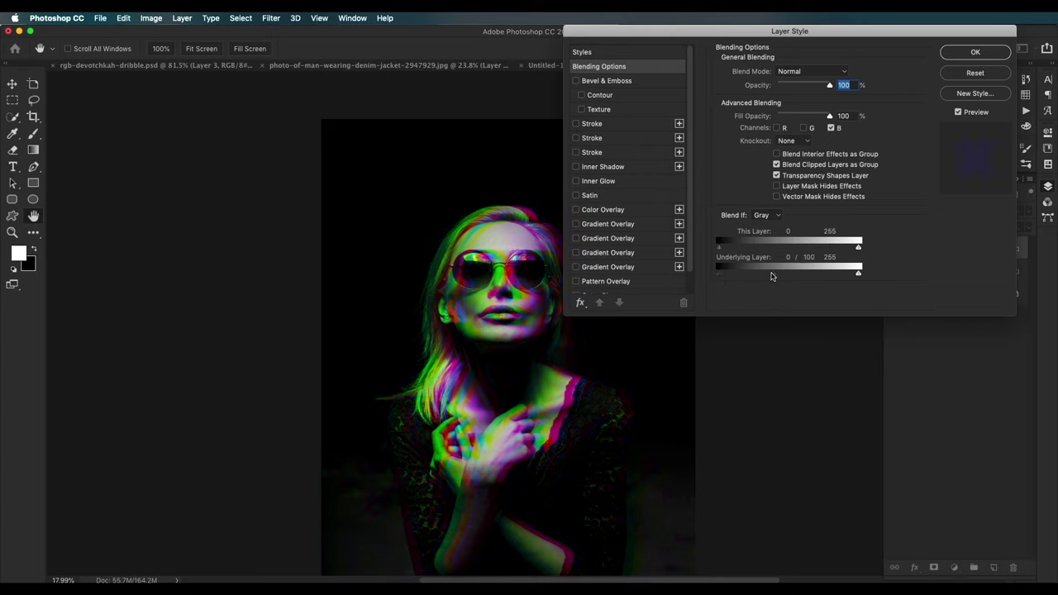
{"action": "left_click_drag", "start_coordinate": [724, 278], "coordinate": [738, 252]}
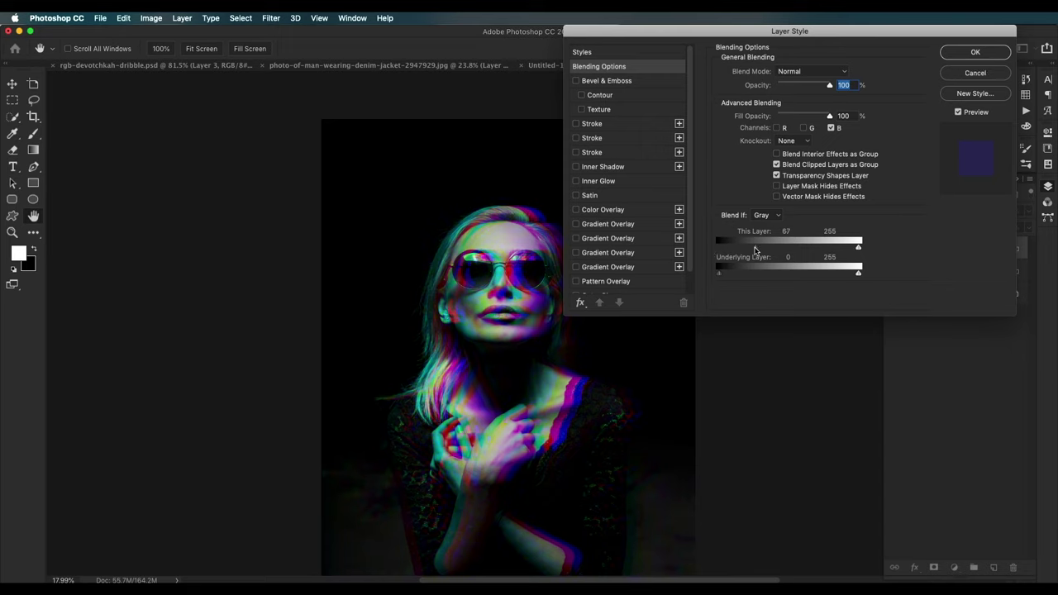
{"action": "left_click", "coordinate": [975, 51]}
{"action": "key", "text": "super+0"}
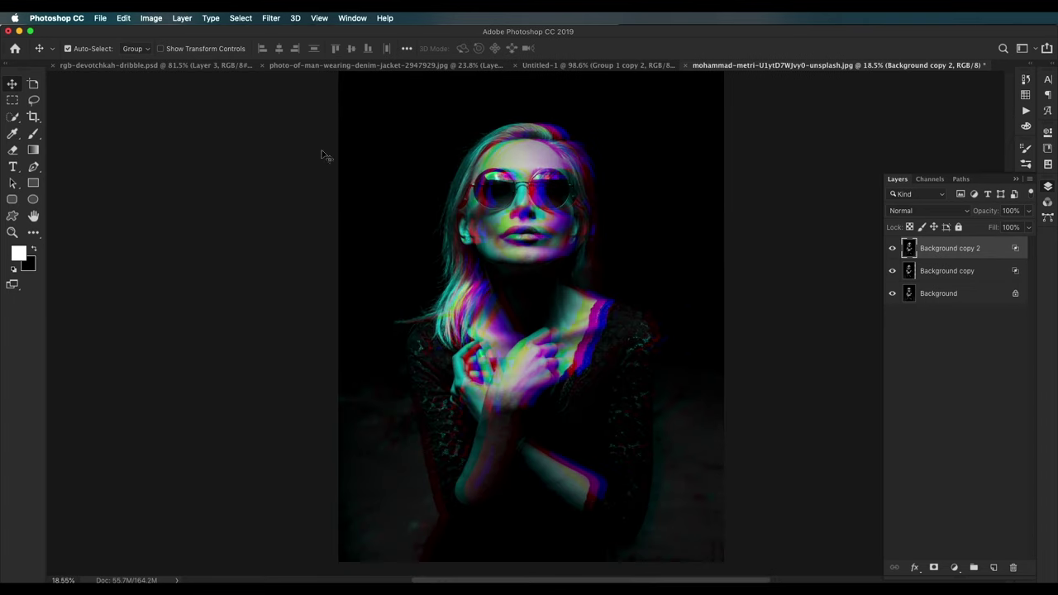
Step: Examine the glitch portrait in rgb-devotchkah-dribble.psd as a reference and return to the working photo
{"action": "left_click", "coordinate": [211, 66]}
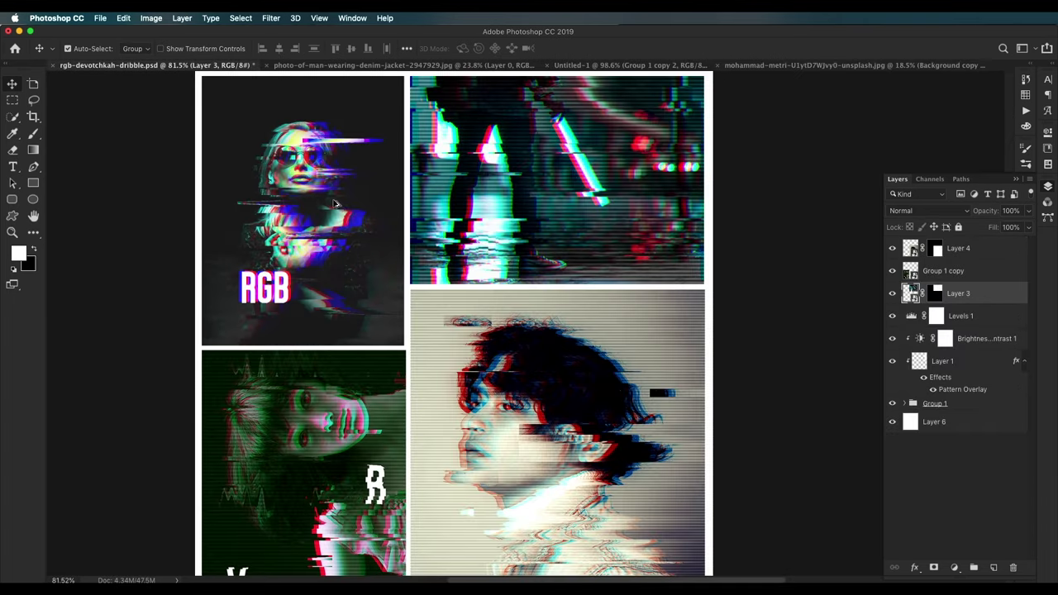
{"action": "scroll", "coordinate": [333, 199], "scroll_direction": "up", "scroll_amount": 5}
{"action": "scroll", "coordinate": [331, 190], "scroll_direction": "up", "scroll_amount": 2}
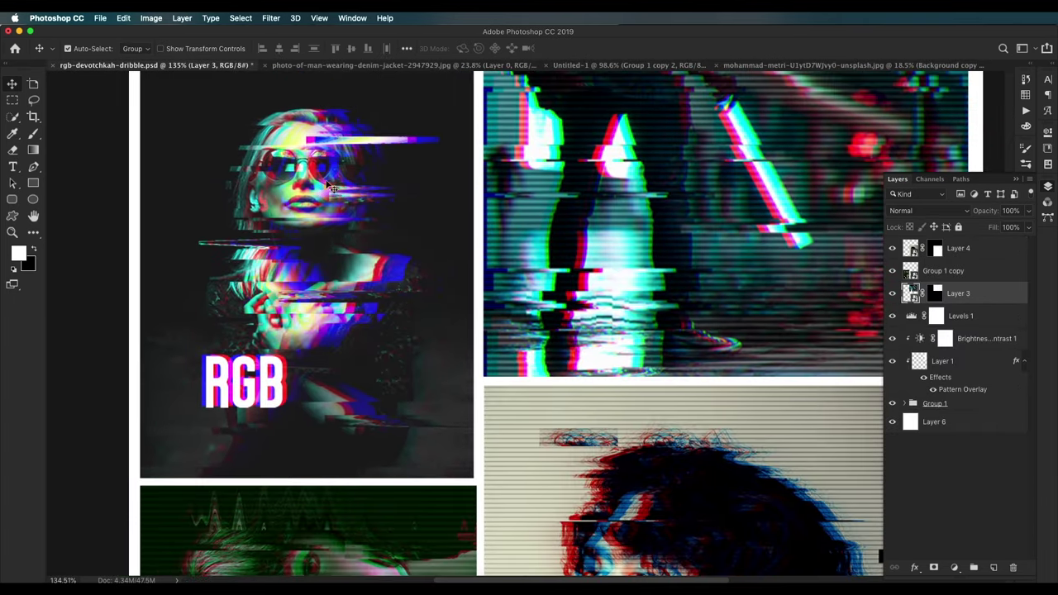
{"action": "left_click", "coordinate": [799, 66]}
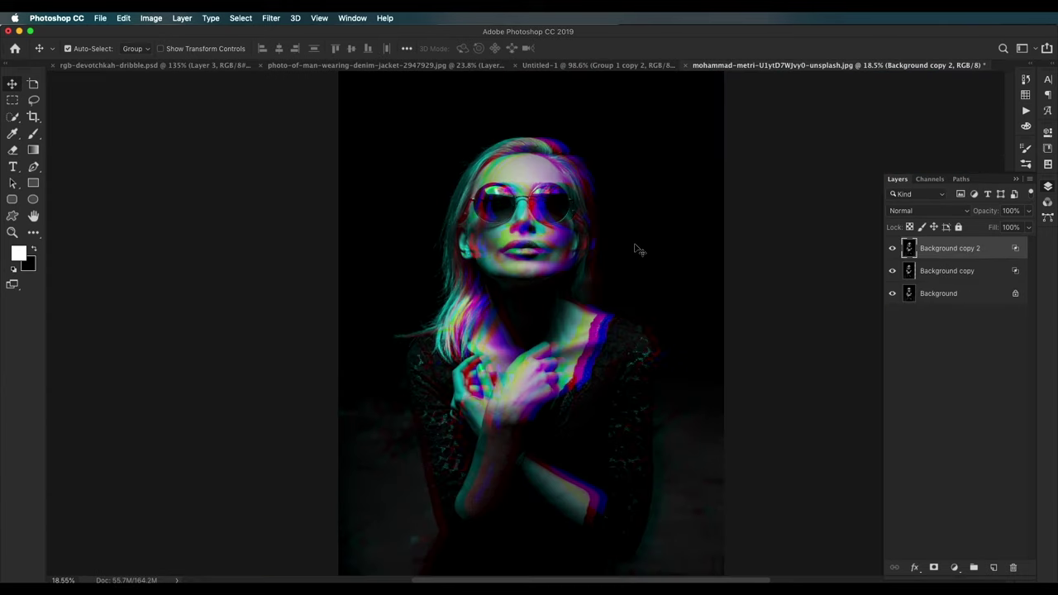
Step: Shift Background copy 2 a little further right and nudge Background copy left to widen the colour split
{"action": "left_click_drag", "start_coordinate": [555, 245], "coordinate": [549, 245]}
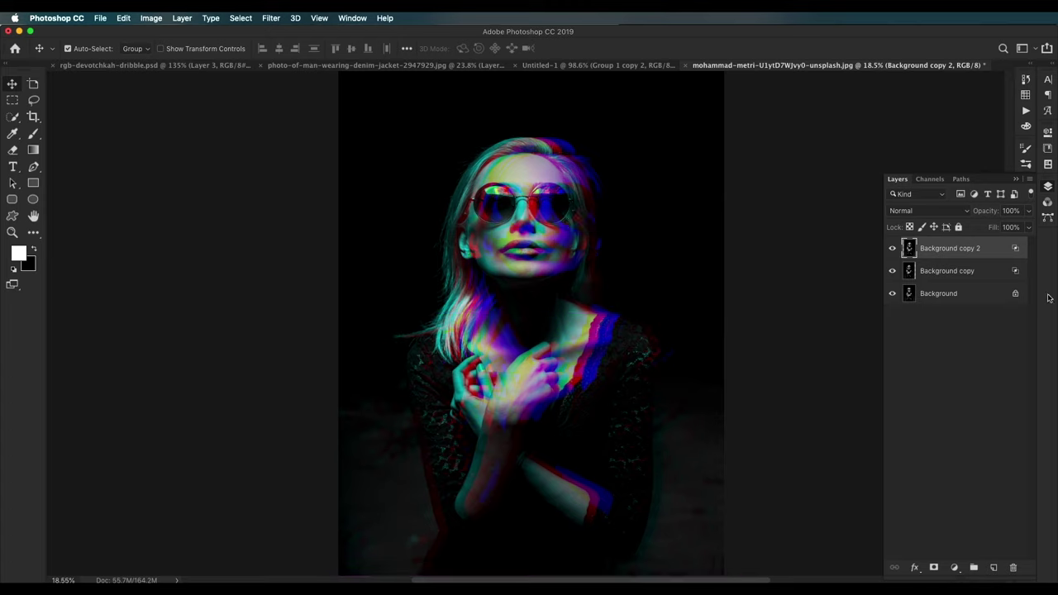
{"action": "left_click", "coordinate": [975, 271]}
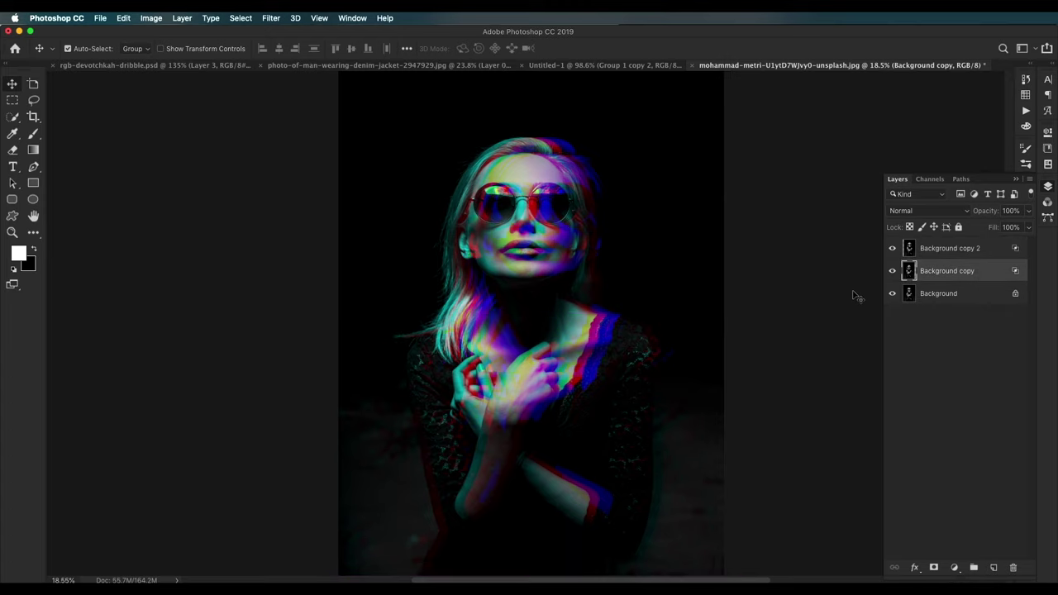
{"action": "key", "text": "shift+Left"}
{"action": "key", "text": "shift+Left"}
{"action": "key", "text": "shift+Left"}
{"action": "key", "text": "shift+Left"}
{"action": "scroll", "coordinate": [760, 336], "scroll_direction": "down", "scroll_amount": 5}
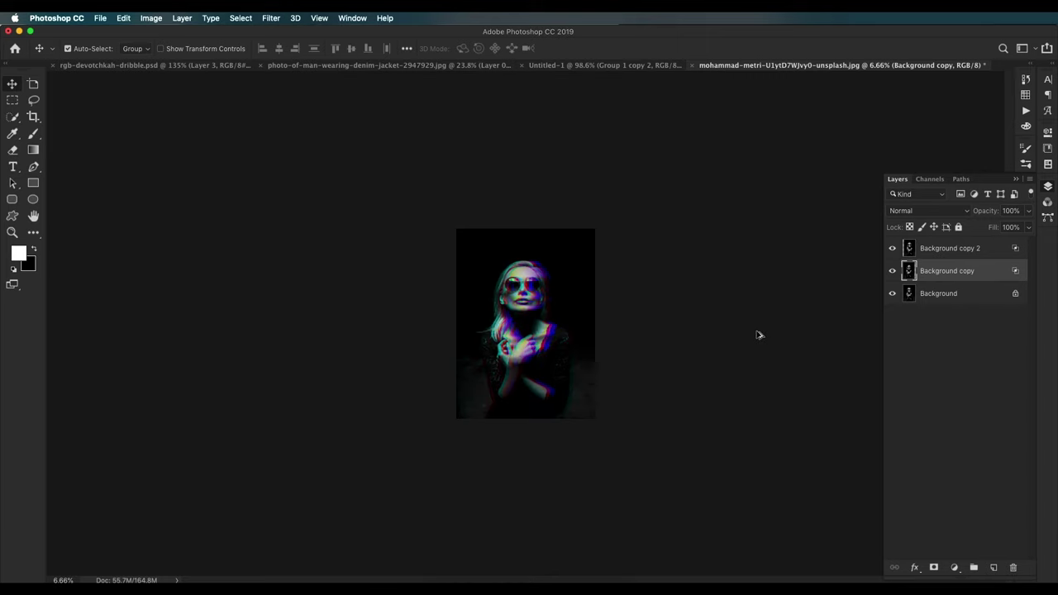
{"action": "scroll", "coordinate": [558, 301], "scroll_direction": "up", "scroll_amount": 5}
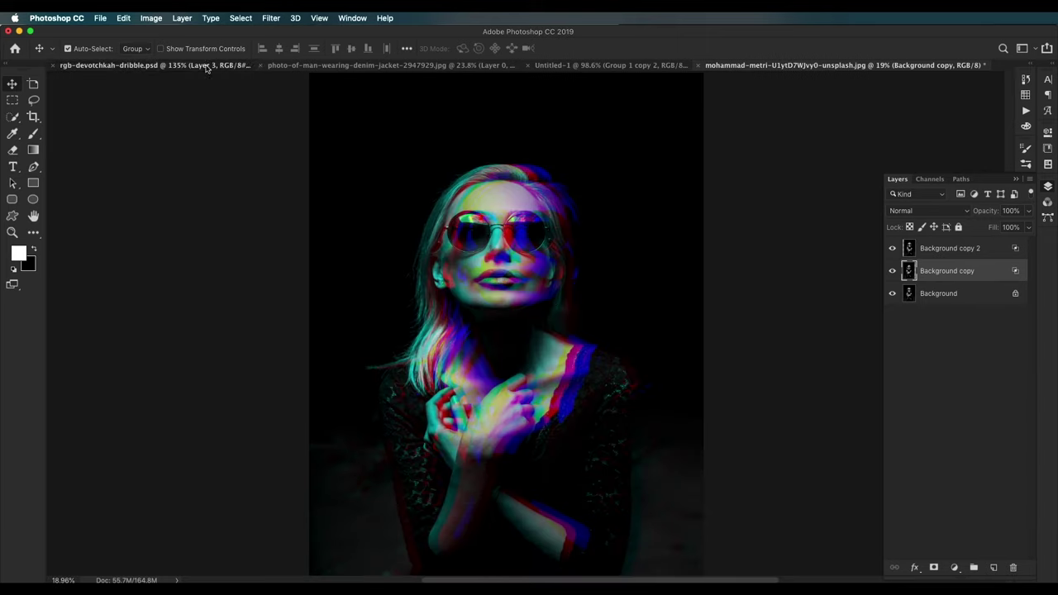
Step: Compare the colour split on the working portrait with the finished rgb-devotchkah-dribble.psd artwork
{"action": "left_click", "coordinate": [210, 66]}
{"action": "scroll", "coordinate": [527, 231], "scroll_direction": "up", "scroll_amount": 5}
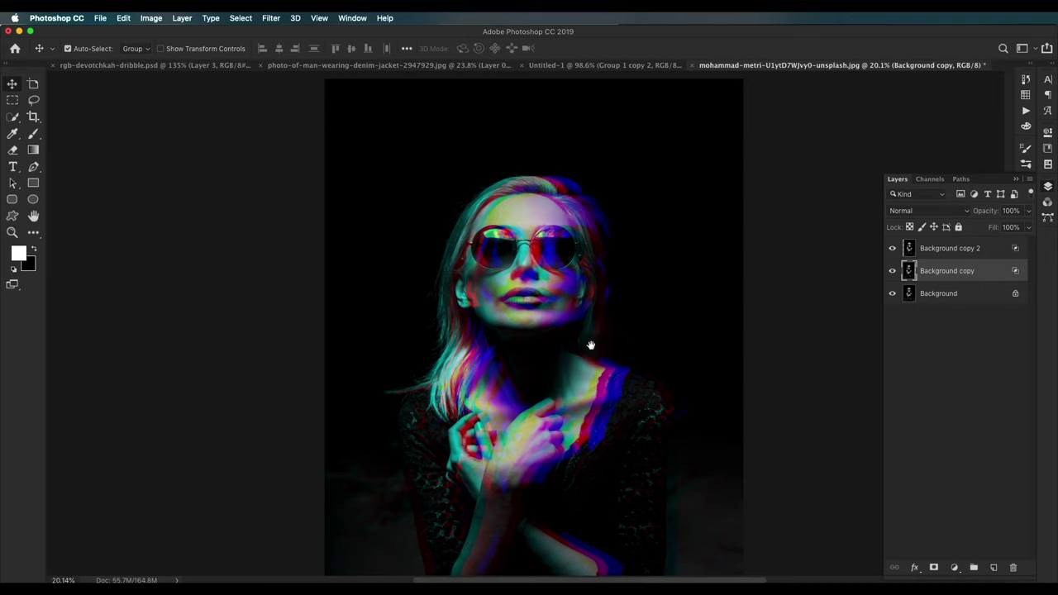
{"action": "left_click_drag", "start_coordinate": [591, 345], "coordinate": [542, 283]}
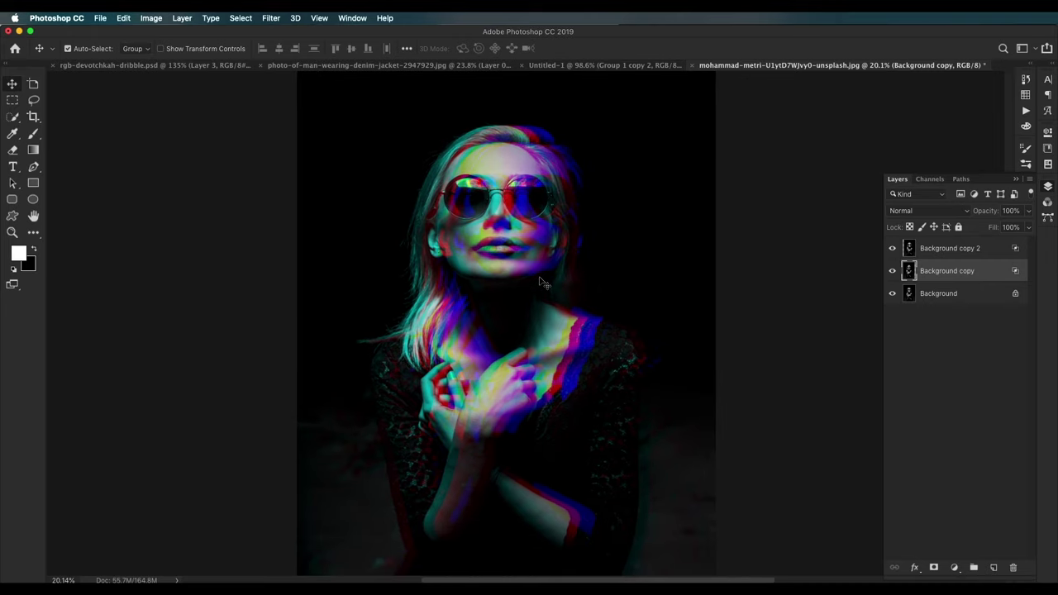
Step: Convert the locked Background into a regular layer named Layer 0 and group it with both Background copies
{"action": "left_click", "coordinate": [13, 100]}
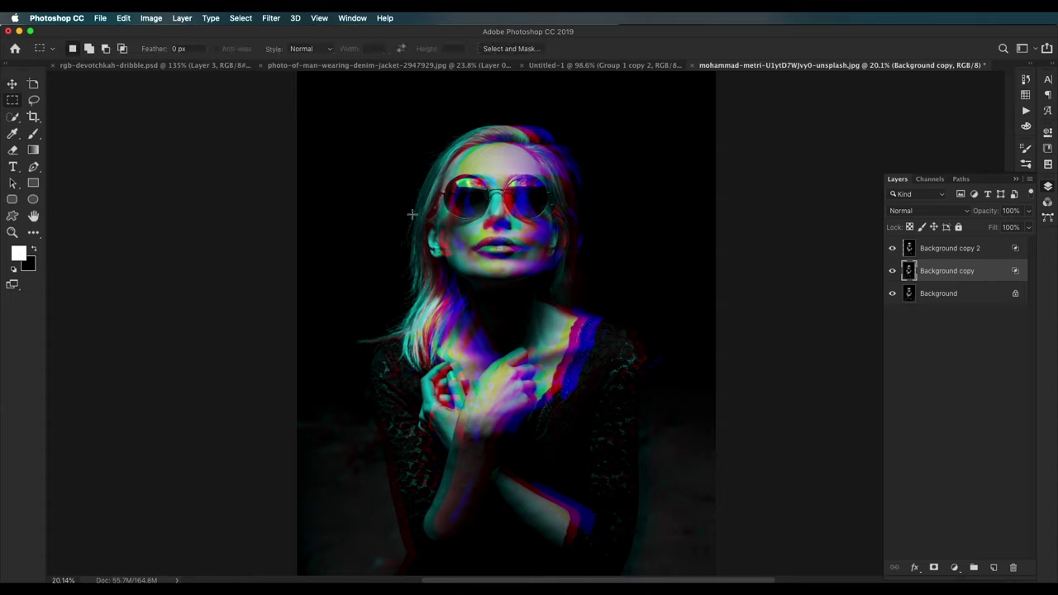
{"action": "left_click_drag", "start_coordinate": [312, 168], "coordinate": [525, 175]}
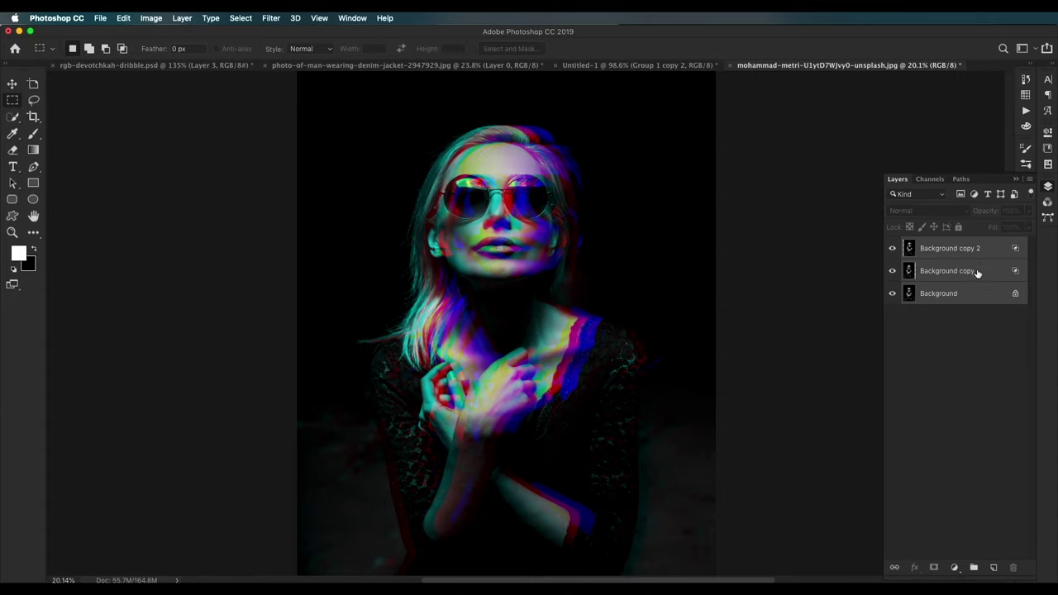
{"action": "double_click", "coordinate": [1007, 302]}
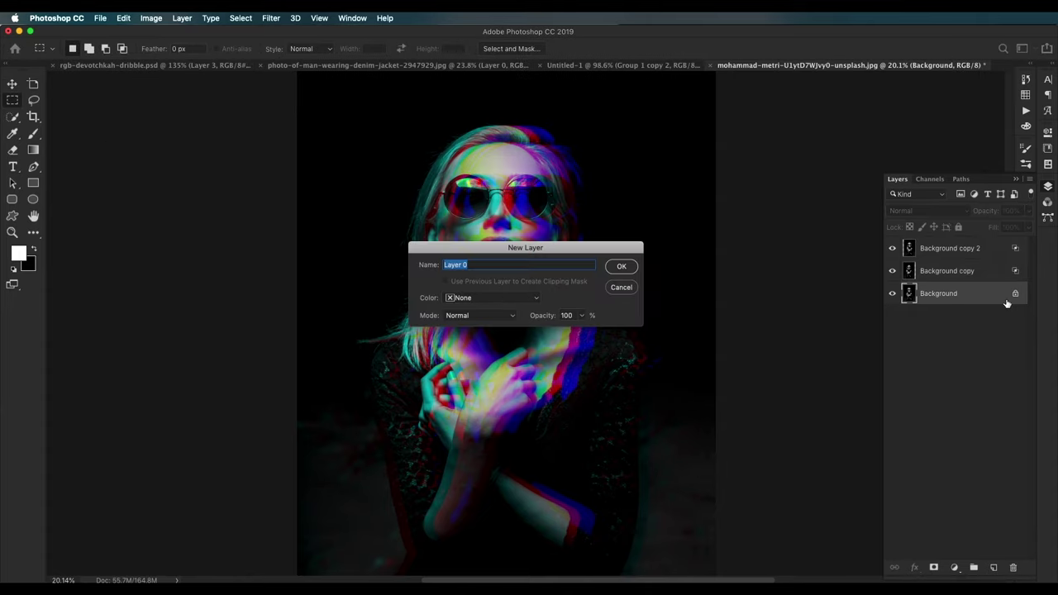
{"action": "left_click", "coordinate": [611, 270]}
{"action": "left_click", "coordinate": [955, 248], "text": "shift"}
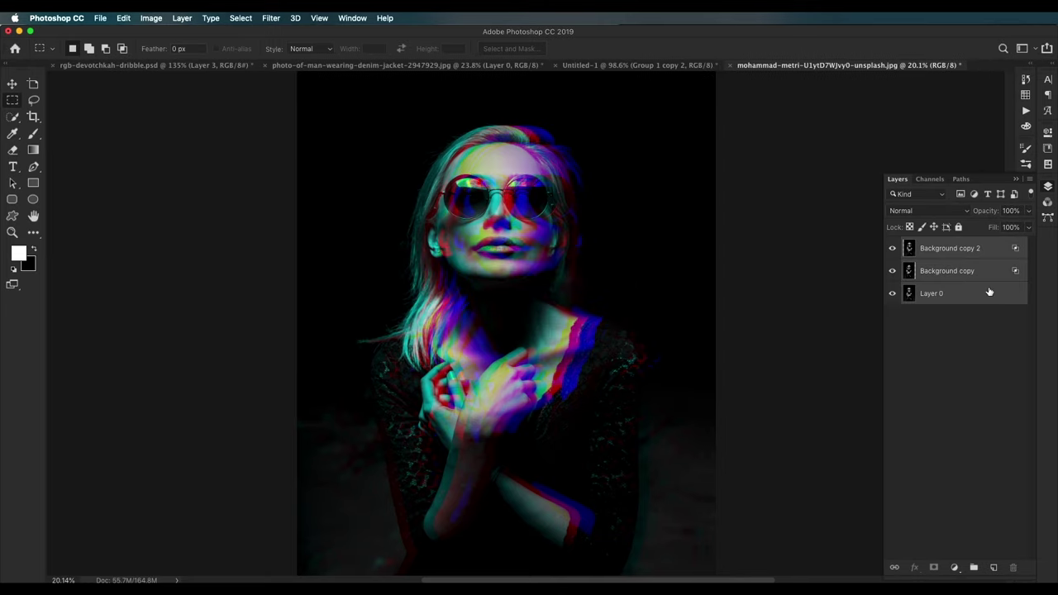
{"action": "key", "text": "super+g"}
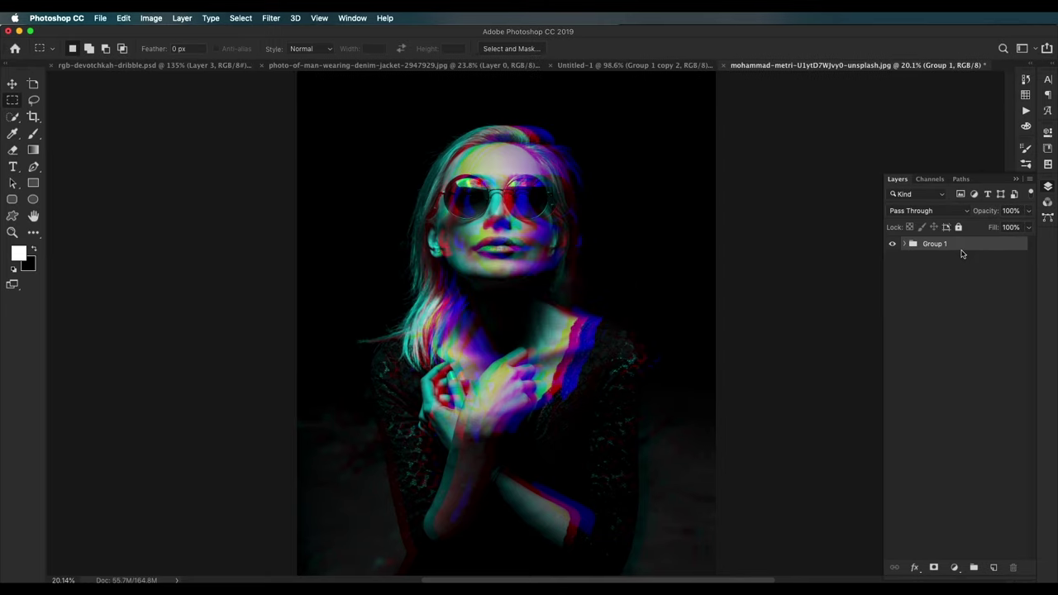
Step: Duplicate Group 1, merge the duplicate into a single layer, and toggle its visibility off and on
{"action": "key", "text": "super+j"}
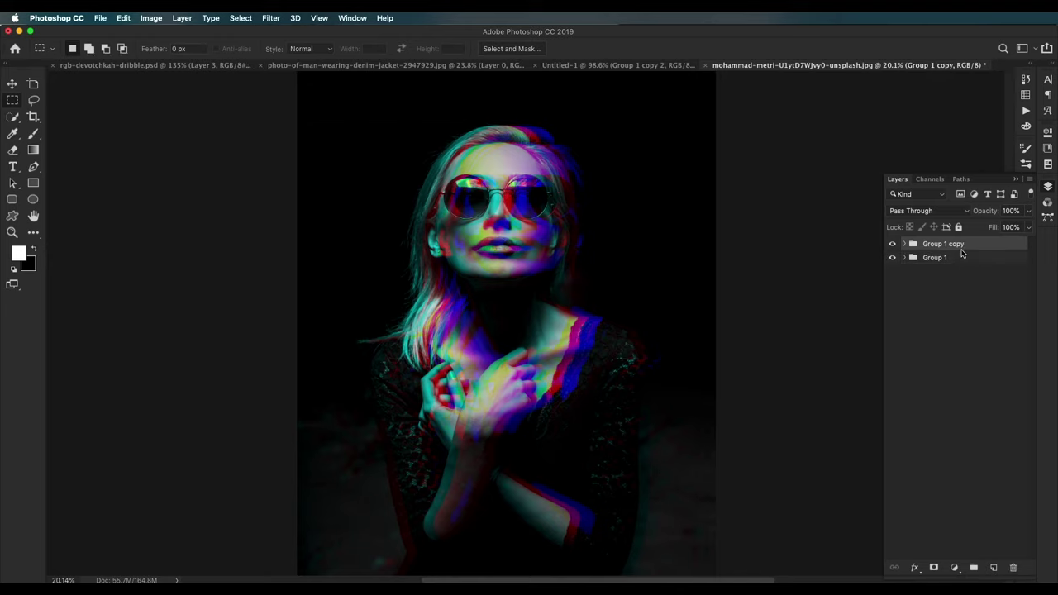
{"action": "right_click", "coordinate": [977, 250]}
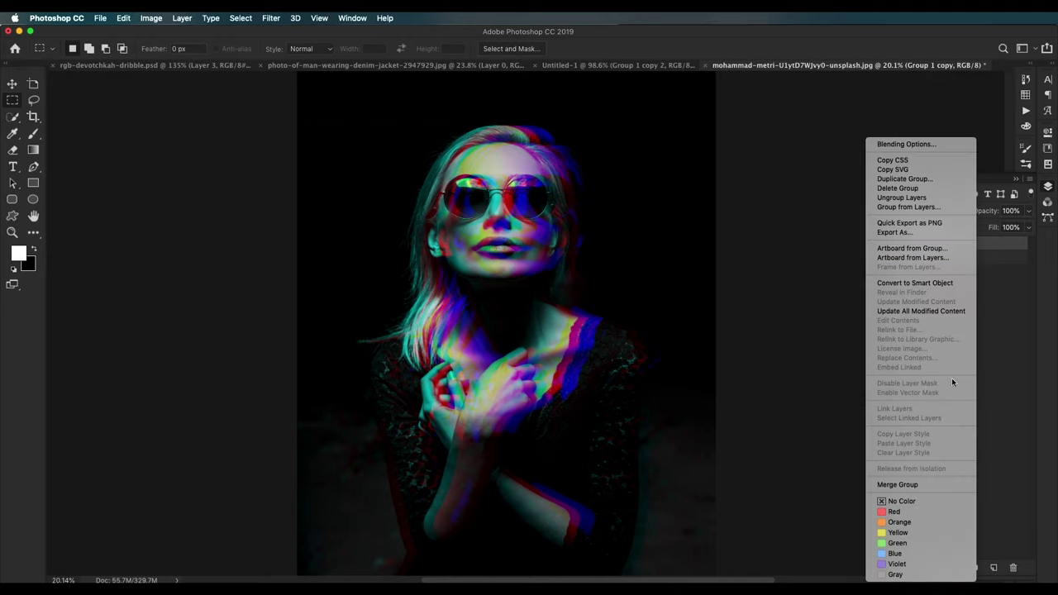
{"action": "left_click", "coordinate": [909, 485]}
{"action": "left_click", "coordinate": [893, 249]}
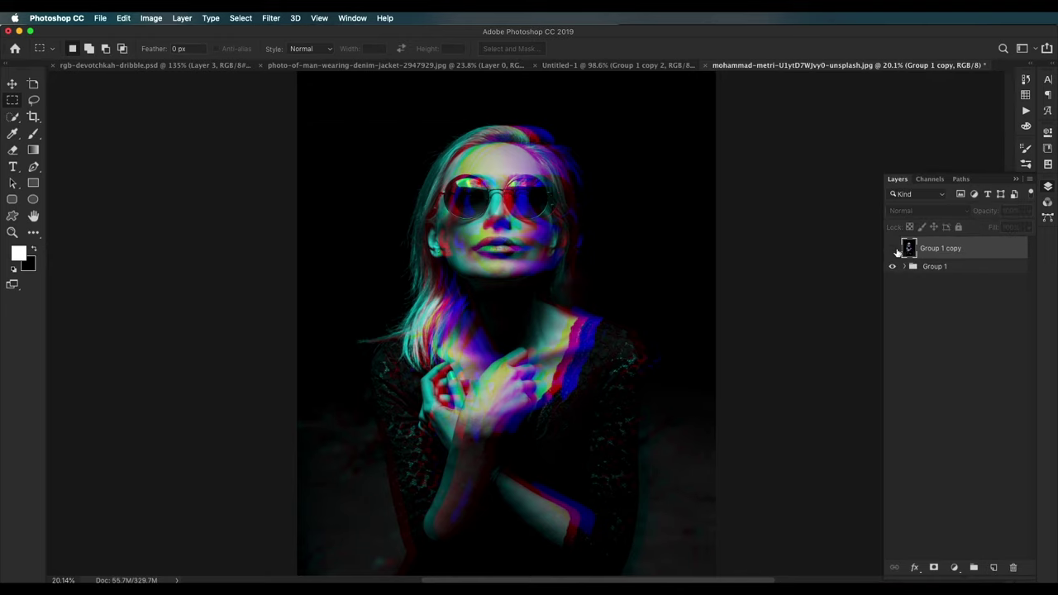
{"action": "left_click", "coordinate": [894, 249]}
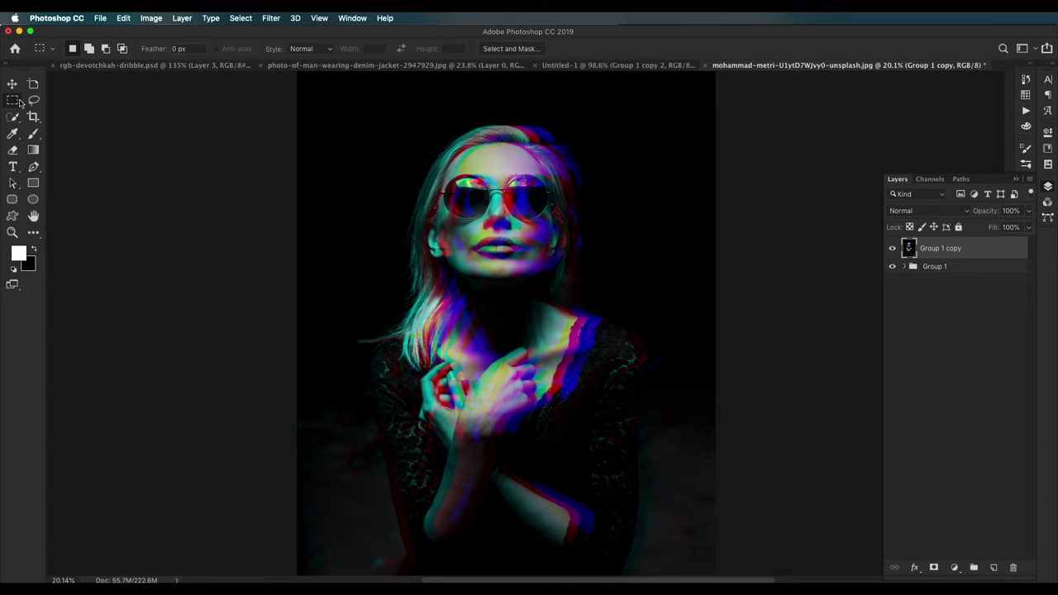
Step: Cut a thin horizontal strip across the forehead on the merged layer and shift it left
{"action": "left_click_drag", "start_coordinate": [322, 155], "coordinate": [502, 159]}
{"action": "key", "text": "shift+super+Left"}
{"action": "key", "text": "shift+super+Left"}
{"action": "key", "text": "shift+super+Left"}
{"action": "key", "text": "shift+super+Left"}
{"action": "key", "text": "shift+super+Left"}
{"action": "key", "text": "shift+super+Left"}
{"action": "key", "text": "shift+super+Left"}
{"action": "key", "text": "shift+super+Left"}
{"action": "key", "text": "shift+super+Left"}
{"action": "key", "text": "ctrl+d"}
Step: Shift a wide horizontal band of the merged layer just below the chin to the right and deselect it
{"action": "left_click_drag", "start_coordinate": [382, 270], "coordinate": [729, 301]}
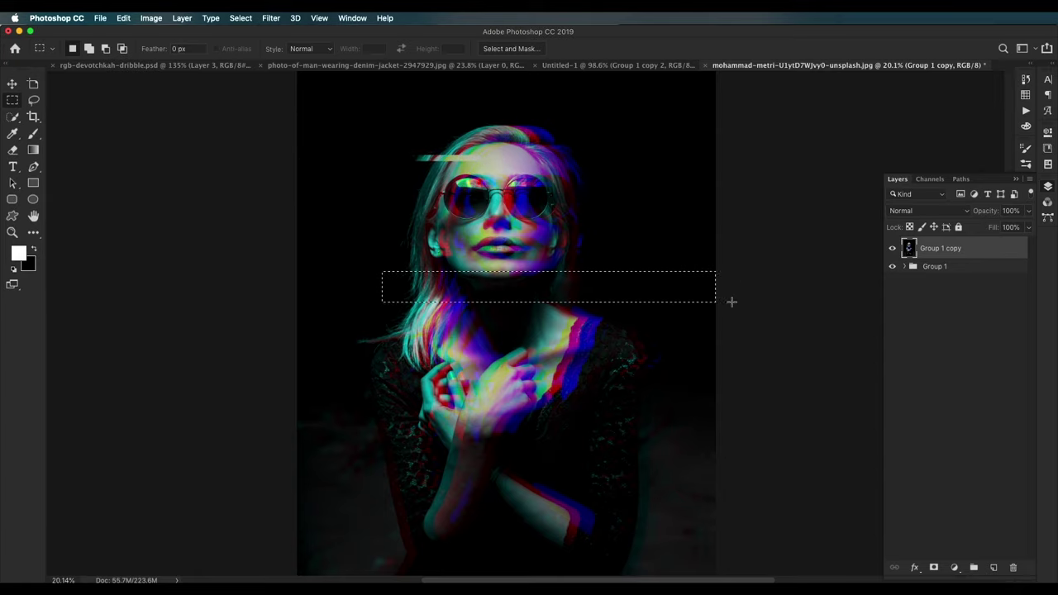
{"action": "key", "text": "shift+super+Right"}
{"action": "key", "text": "shift+super+Right"}
{"action": "key", "text": "shift+super+Right"}
{"action": "key", "text": "shift+super+Right"}
{"action": "key", "text": "shift+super+Right"}
{"action": "key", "text": "shift+super+Right"}
{"action": "key", "text": "shift+super+Right"}
{"action": "key", "text": "shift+super+Right"}
{"action": "key", "text": "shift+super+Right"}
{"action": "key", "text": "shift+super+Right"}
{"action": "key", "text": "shift+super+Right"}
{"action": "key", "text": "shift+super+Right"}
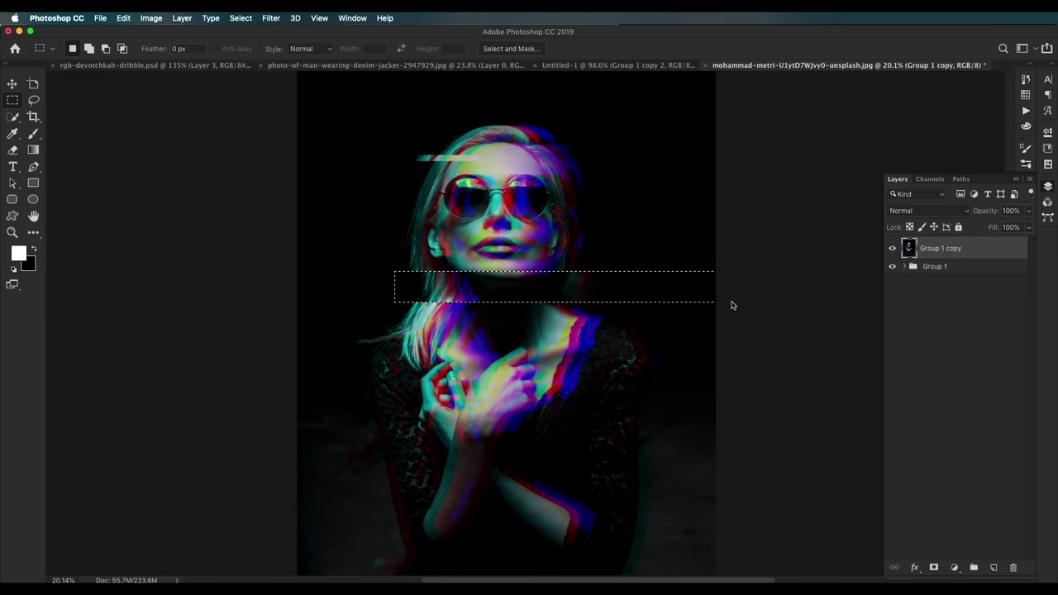
{"action": "key", "text": "ctrl+d"}
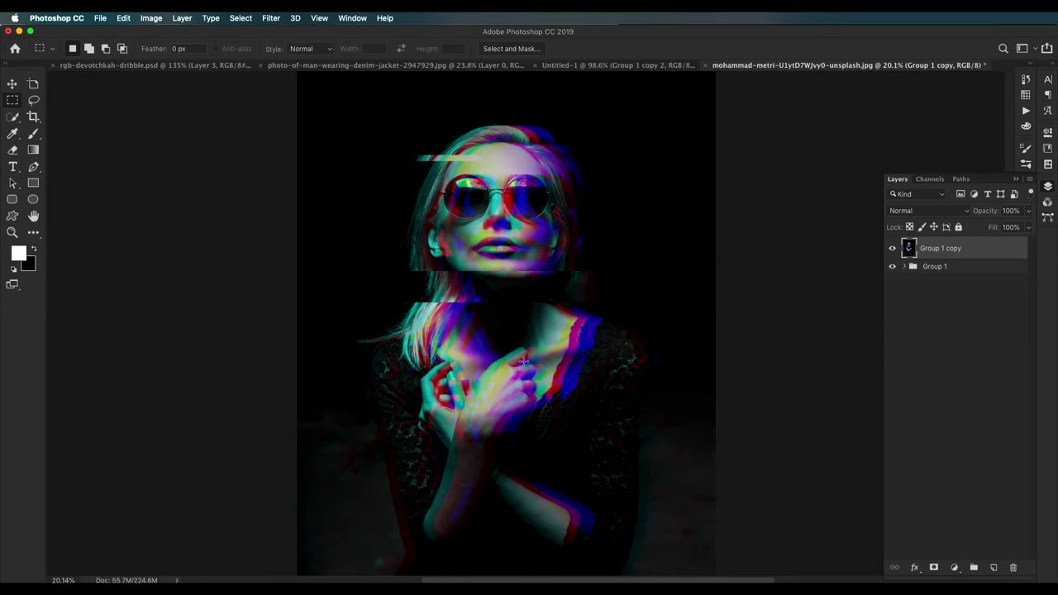
Step: Shift a horizontal band across the wrists to the left and deselect it
{"action": "scroll", "coordinate": [590, 385], "scroll_direction": "down", "scroll_amount": 2}
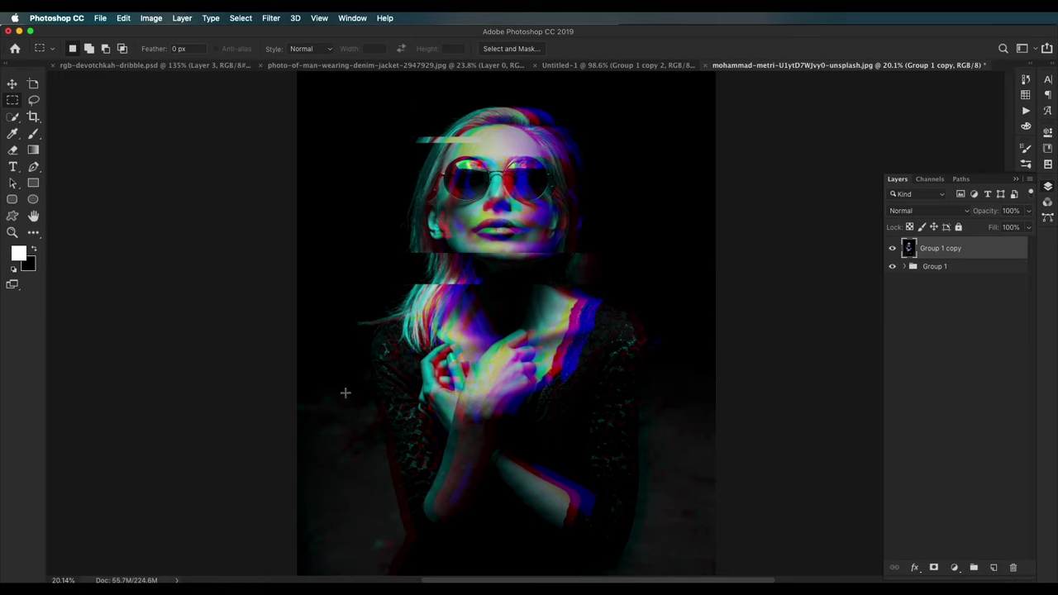
{"action": "left_click_drag", "start_coordinate": [345, 392], "coordinate": [725, 421]}
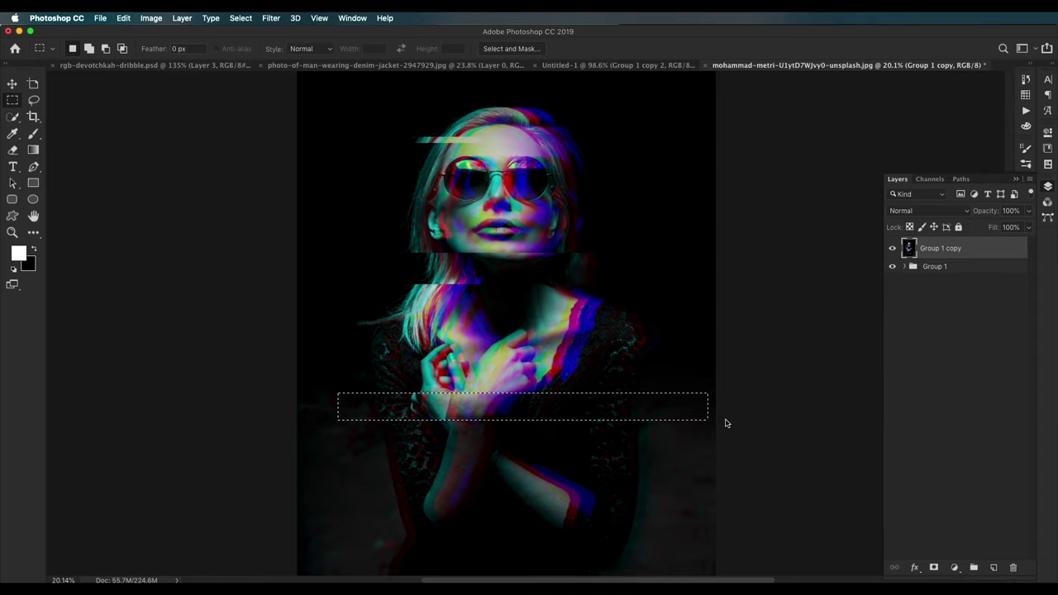
{"action": "key", "text": "shift+super+Left"}
{"action": "key", "text": "shift+super+Left"}
{"action": "key", "text": "shift+super+Left"}
{"action": "key", "text": "shift+super+Left"}
{"action": "key", "text": "super+d"}
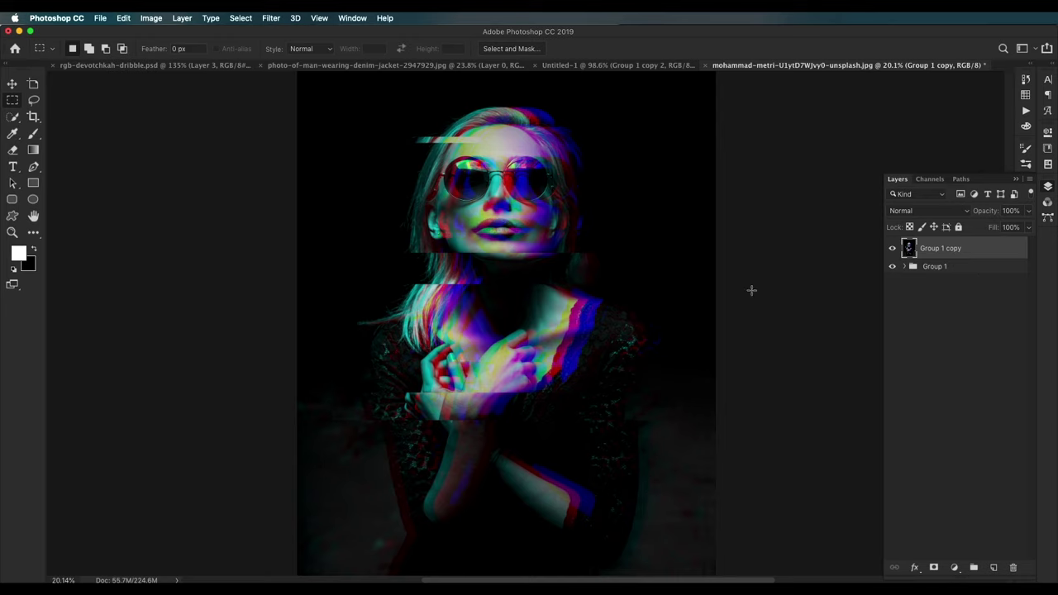
Step: Shift a thin strip across the hands left and another thin strip over the lit shoulder slightly right
{"action": "left_click_drag", "start_coordinate": [303, 364], "coordinate": [578, 373]}
{"action": "key", "text": "ctrl+shift+Left"}
{"action": "key", "text": "ctrl+shift+Left"}
{"action": "key", "text": "ctrl+shift+Left"}
{"action": "key", "text": "ctrl+shift+Left"}
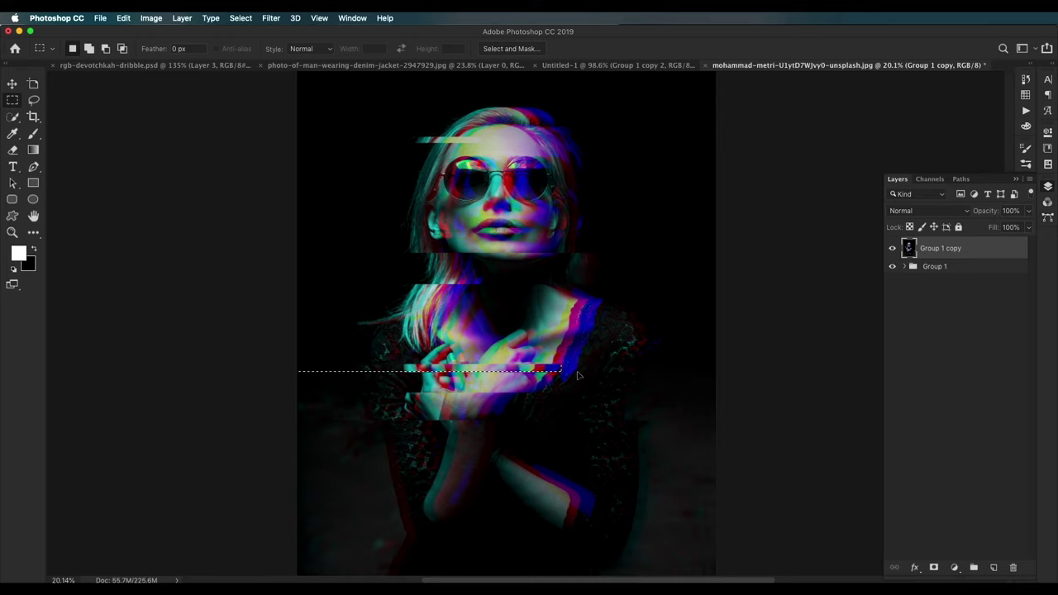
{"action": "scroll", "coordinate": [512, 279], "scroll_direction": "up", "scroll_amount": 2}
{"action": "left_click_drag", "start_coordinate": [697, 354], "coordinate": [541, 346]}
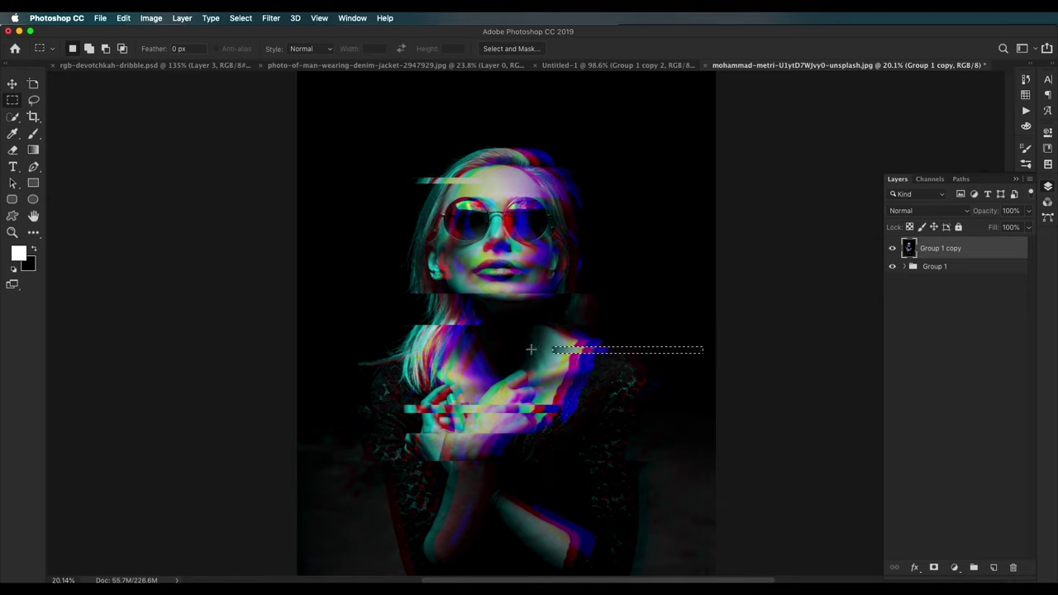
Step: Shift a tall full-width band across the crossed forearms and a thin strip above it to the left
{"action": "scroll", "coordinate": [531, 351], "scroll_direction": "down", "scroll_amount": 3}
{"action": "left_click_drag", "start_coordinate": [382, 469], "coordinate": [750, 525]}
{"action": "left_click_drag", "start_coordinate": [747, 531], "coordinate": [243, 471]}
{"action": "scroll", "coordinate": [242, 471], "scroll_direction": "down", "scroll_amount": 1}
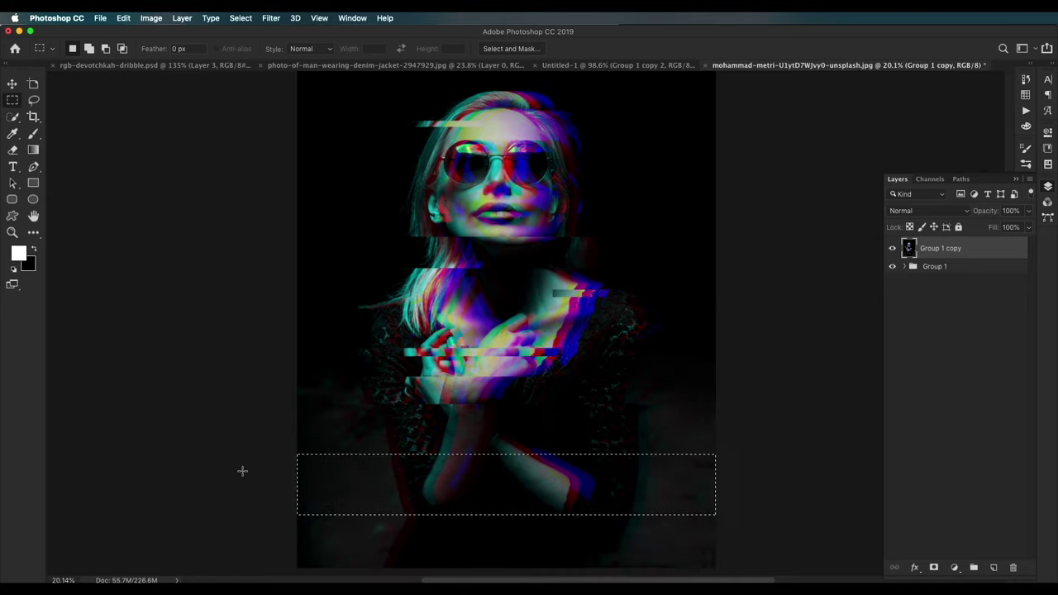
{"action": "key", "text": "shift+super+Left"}
{"action": "key", "text": "shift+super+Left"}
{"action": "key", "text": "shift+super+Left"}
{"action": "key", "text": "shift+super+Left"}
{"action": "key", "text": "shift+super+Left"}
{"action": "key", "text": "shift+super+Left"}
{"action": "key", "text": "shift+super+Left"}
{"action": "key", "text": "shift+super+Left"}
{"action": "key", "text": "shift+super+Left"}
{"action": "key", "text": "shift+super+Left"}
{"action": "key", "text": "shift+super+Left"}
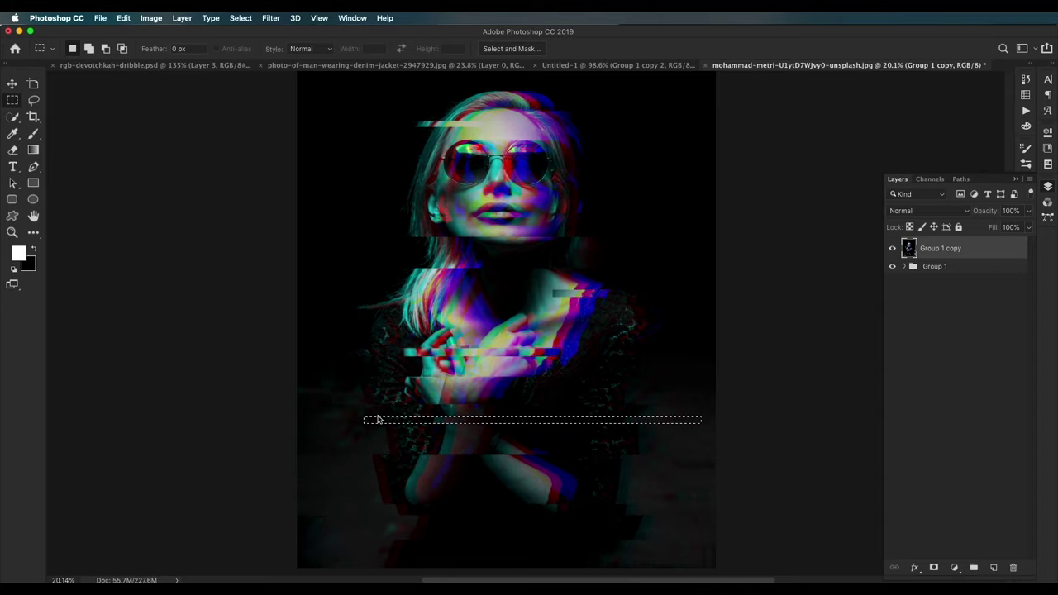
{"action": "key", "text": "ctrl+d"}
Step: Move a small block of hair beside the sunglasses left into the black background and deselect it
{"action": "left_click_drag", "start_coordinate": [399, 154], "coordinate": [438, 159]}
{"action": "key", "text": "shift+super+Left"}
{"action": "key", "text": "shift+super+Left"}
{"action": "key", "text": "shift+super+Left"}
{"action": "key", "text": "shift+super+Left"}
{"action": "key", "text": "shift+super+Left"}
{"action": "key", "text": "shift+super+Left"}
{"action": "key", "text": "shift+super+Left"}
{"action": "key", "text": "shift+super+Left"}
{"action": "key", "text": "shift+super+Left"}
{"action": "key", "text": "shift+super+Left"}
{"action": "key", "text": "shift+super+Left"}
{"action": "key", "text": "shift+super+Left"}
{"action": "key", "text": "shift+super+Left"}
{"action": "key", "text": "shift+super+Left"}
{"action": "key", "text": "shift+super+Left"}
{"action": "key", "text": "shift+super+Left"}
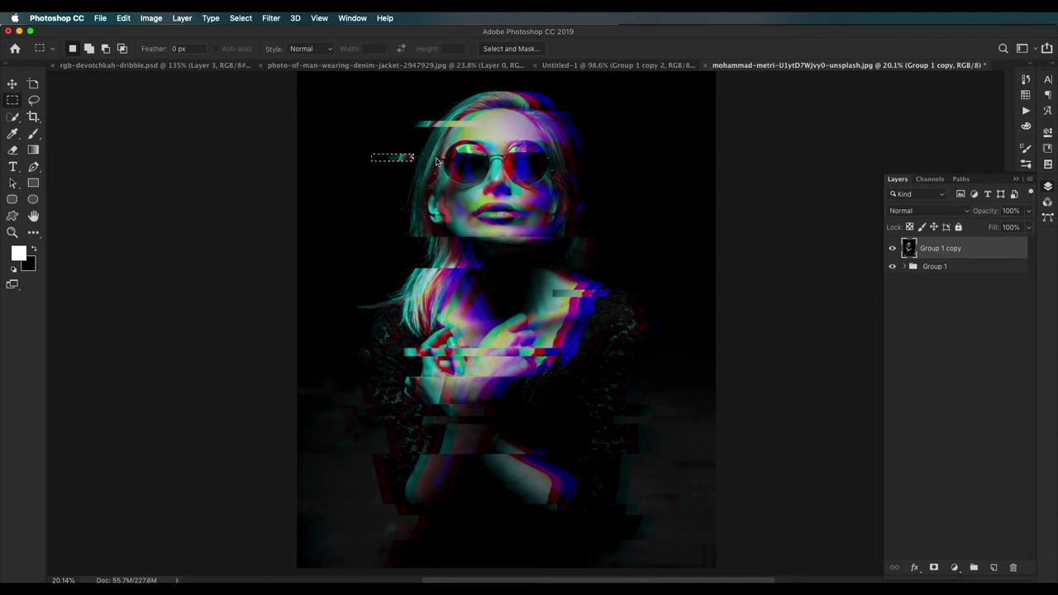
{"action": "key", "text": "shift+super+Left"}
{"action": "key", "text": "shift+super+Left"}
{"action": "key", "text": "shift+super+Left"}
{"action": "key", "text": "shift+super+Left"}
{"action": "key", "text": "super+d"}
Step: Move a small block from the shadowed side of the face right into the black background
{"action": "left_click_drag", "start_coordinate": [601, 217], "coordinate": [558, 199]}
{"action": "key", "text": "shift+Right"}
{"action": "key", "text": "shift+Right"}
{"action": "key", "text": "shift+Right"}
{"action": "key", "text": "shift+Right"}
{"action": "key", "text": "shift+Right"}
{"action": "key", "text": "shift+Right"}
{"action": "key", "text": "shift+Right"}
{"action": "key", "text": "shift+Right"}
{"action": "key", "text": "shift+Right"}
{"action": "key", "text": "shift+Right"}
{"action": "key", "text": "shift+Right"}
{"action": "key", "text": "shift+Right"}
{"action": "key", "text": "shift+Right"}
{"action": "key", "text": "shift+Right"}
{"action": "key", "text": "shift+Right"}
{"action": "key", "text": "shift+Right"}
{"action": "key", "text": "shift+Right"}
{"action": "key", "text": "shift+Right"}
{"action": "key", "text": "shift+Right"}
{"action": "key", "text": "shift+Right"}
{"action": "key", "text": "shift+Right"}
{"action": "key", "text": "shift+Right"}
{"action": "key", "text": "shift+Right"}
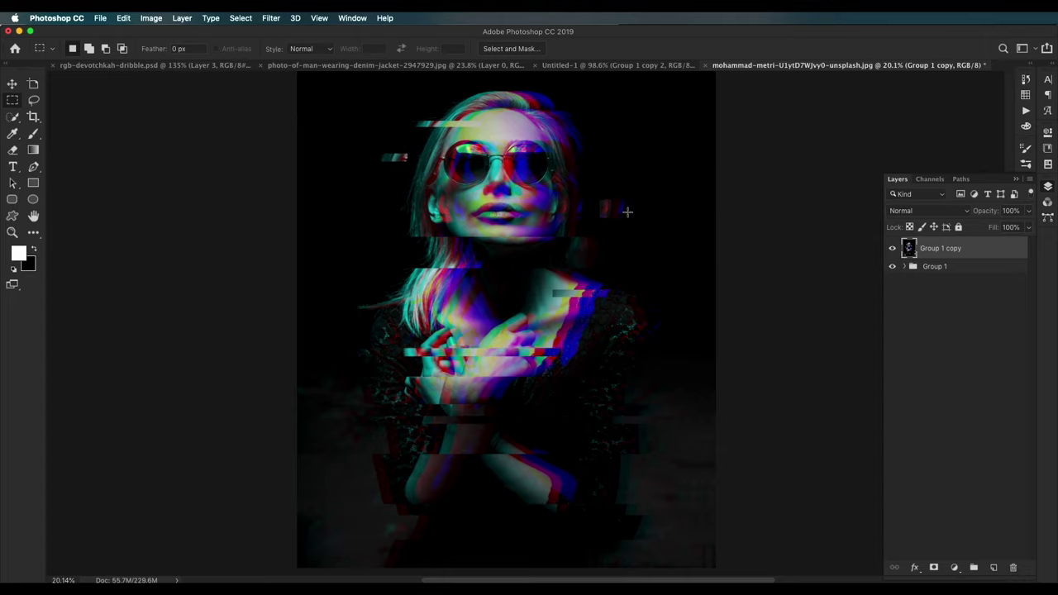
Step: Shift a horizontal strip across the hair and lower neck to the left and deselect it
{"action": "scroll", "coordinate": [575, 291], "scroll_direction": "down", "scroll_amount": 3}
{"action": "scroll", "coordinate": [550, 295], "scroll_direction": "up", "scroll_amount": 3}
{"action": "left_click_drag", "start_coordinate": [311, 317], "coordinate": [598, 338]}
{"action": "key", "text": "shift+super+Left"}
{"action": "key", "text": "shift+super+Left"}
{"action": "key", "text": "shift+super+Left"}
{"action": "key", "text": "shift+super+Left"}
{"action": "key", "text": "shift+super+Left"}
{"action": "key", "text": "shift+super+Left"}
{"action": "key", "text": "shift+super+Left"}
{"action": "key", "text": "shift+super+Left"}
{"action": "key", "text": "shift+super+Left"}
{"action": "key", "text": "shift+super+Left"}
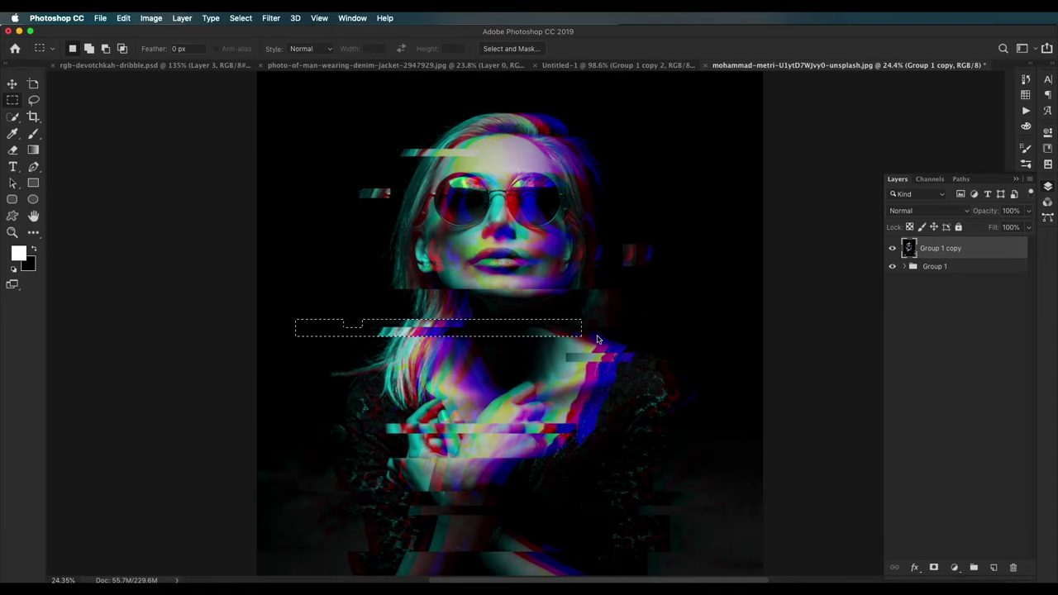
{"action": "key", "text": "super+d"}
Step: Shift a thin strip across the hair ends and upper chest to the right
{"action": "scroll", "coordinate": [530, 386], "scroll_direction": "up", "scroll_amount": 2}
{"action": "left_click_drag", "start_coordinate": [345, 402], "coordinate": [590, 412]}
{"action": "key", "text": "super+shift+Right"}
{"action": "key", "text": "super+shift+Right"}
{"action": "key", "text": "super+shift+Right"}
{"action": "key", "text": "super+shift+Right"}
{"action": "key", "text": "super+shift+Right"}
{"action": "key", "text": "super+shift+Right"}
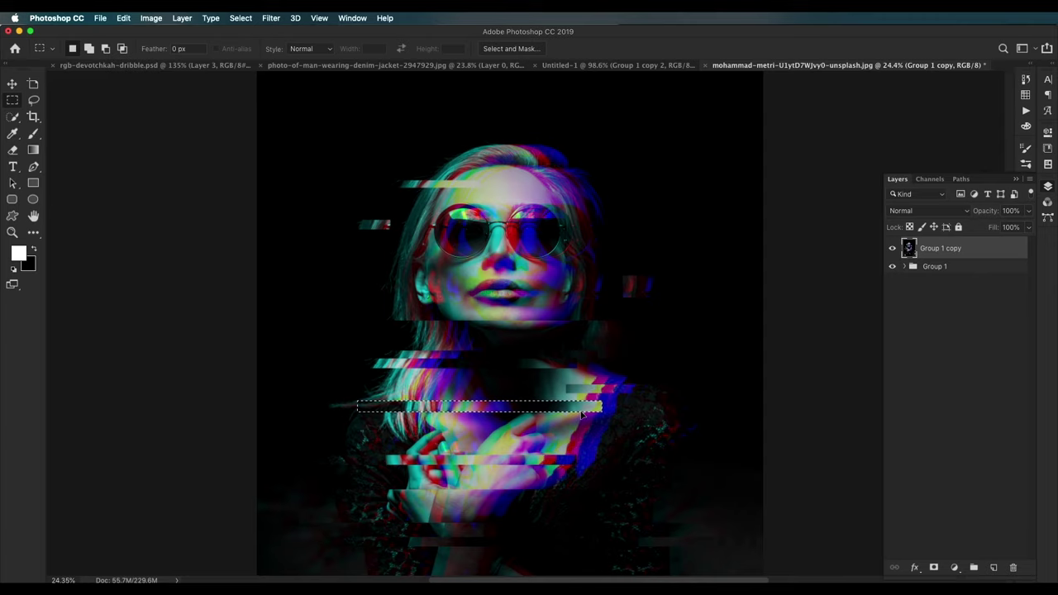
Step: Shift a large rectangle covering the hands and forearms slightly left
{"action": "scroll", "coordinate": [343, 401], "scroll_direction": "down", "scroll_amount": 4}
{"action": "left_click_drag", "start_coordinate": [287, 357], "coordinate": [736, 535]}
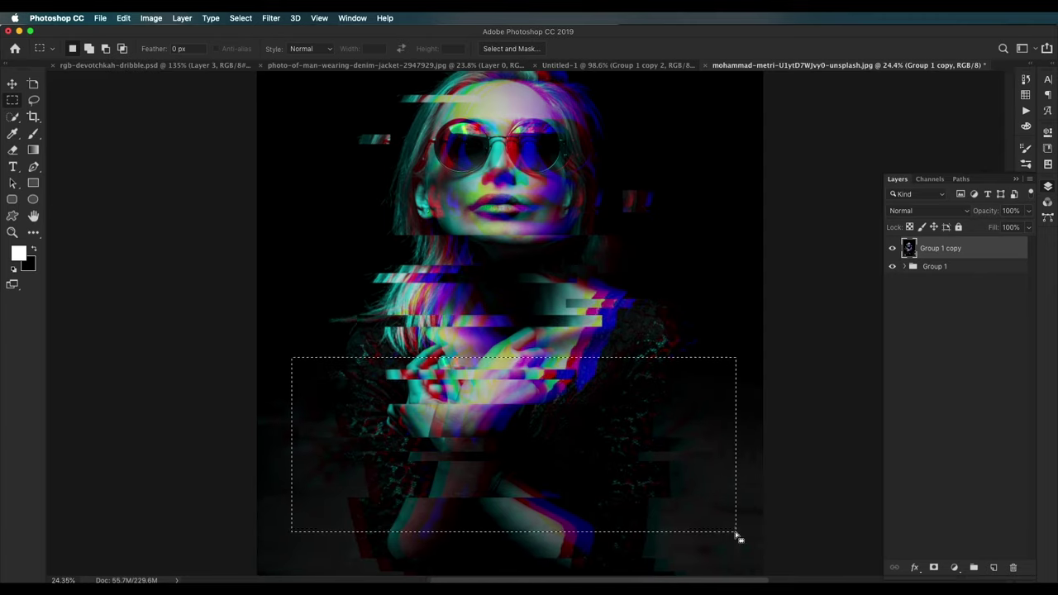
{"action": "key", "text": "super+shift+Left"}
{"action": "key", "text": "super+shift+Left"}
{"action": "key", "text": "super+shift+Left"}
Step: Shift a large full-width band from the wrists down over the forearms to the right and clear the selection
{"action": "left_click_drag", "start_coordinate": [262, 394], "coordinate": [878, 551]}
{"action": "key", "text": "super+shift+Right"}
{"action": "key", "text": "super+shift+Right"}
{"action": "key", "text": "super+shift+Right"}
{"action": "key", "text": "super+shift+Right"}
{"action": "key", "text": "super+shift+Right"}
{"action": "key", "text": "super+shift+Right"}
{"action": "key", "text": "super+shift+Right"}
{"action": "key", "text": "super+shift+Right"}
{"action": "key", "text": "super+shift+Right"}
{"action": "key", "text": "super+shift+Right"}
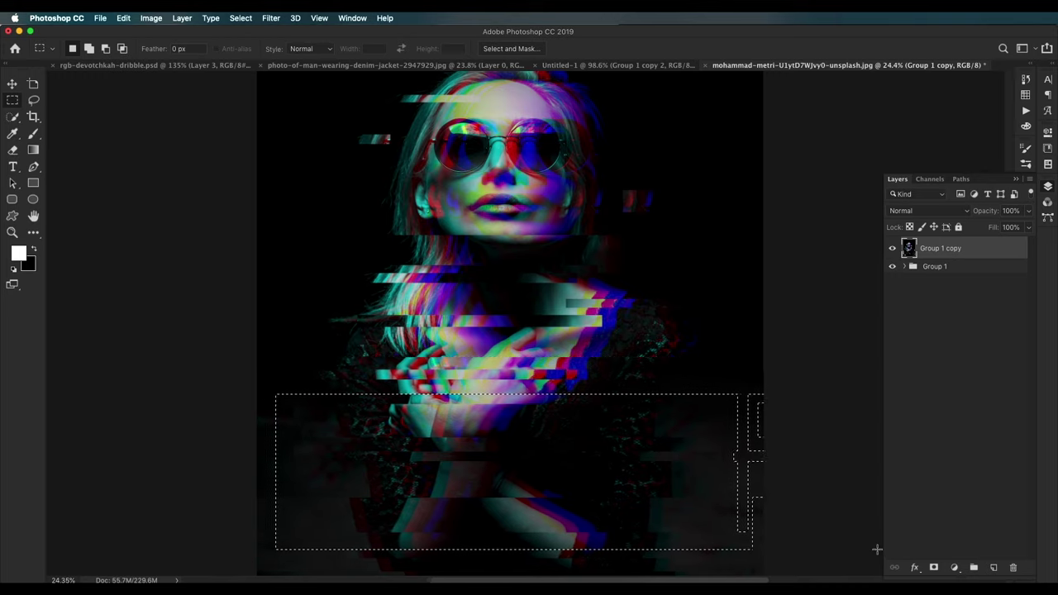
{"action": "scroll", "coordinate": [816, 527], "scroll_direction": "down", "scroll_amount": 3}
{"action": "left_click_drag", "start_coordinate": [809, 552], "coordinate": [224, 484]}
{"action": "key", "text": "super+d"}
Step: Examine the displaced glitch strips across the portrait at different zoom levels
{"action": "scroll", "coordinate": [518, 458], "scroll_direction": "up", "scroll_amount": 3}
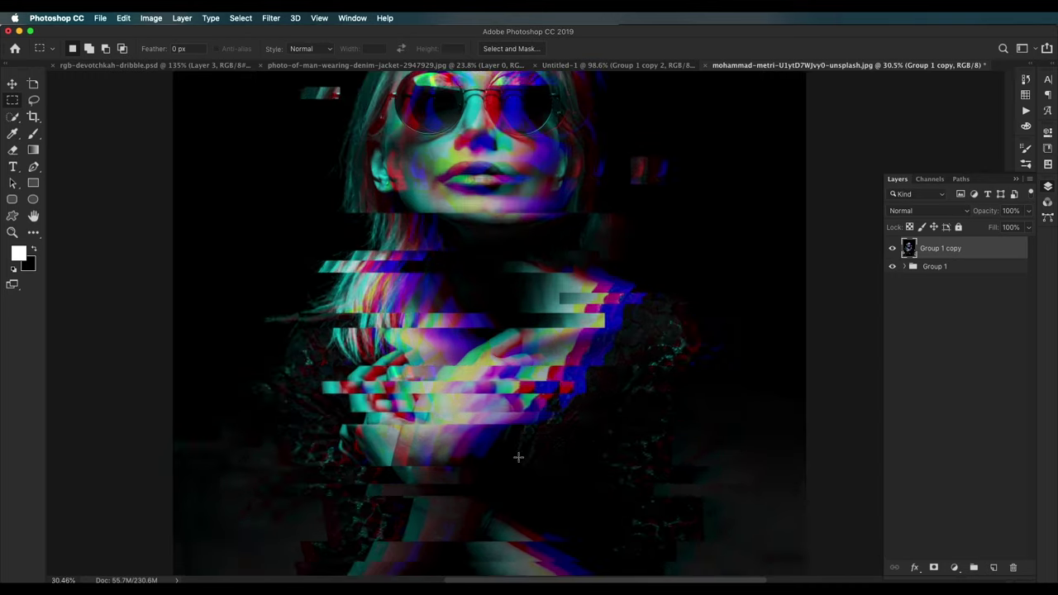
{"action": "scroll", "coordinate": [520, 427], "scroll_direction": "down", "scroll_amount": 5}
{"action": "scroll", "coordinate": [521, 413], "scroll_direction": "up", "scroll_amount": 4}
{"action": "left_click_drag", "start_coordinate": [528, 267], "coordinate": [524, 315]}
{"action": "mouse_move", "coordinate": [463, 199]}
{"action": "left_mouse_down"}
{"action": "mouse_move", "coordinate": [458, 223]}
{"action": "mouse_move", "coordinate": [453, 199]}
{"action": "left_mouse_up"}
{"action": "scroll", "coordinate": [511, 230], "scroll_direction": "down", "scroll_amount": 3}
{"action": "scroll", "coordinate": [508, 215], "scroll_direction": "left", "scroll_amount": 2}
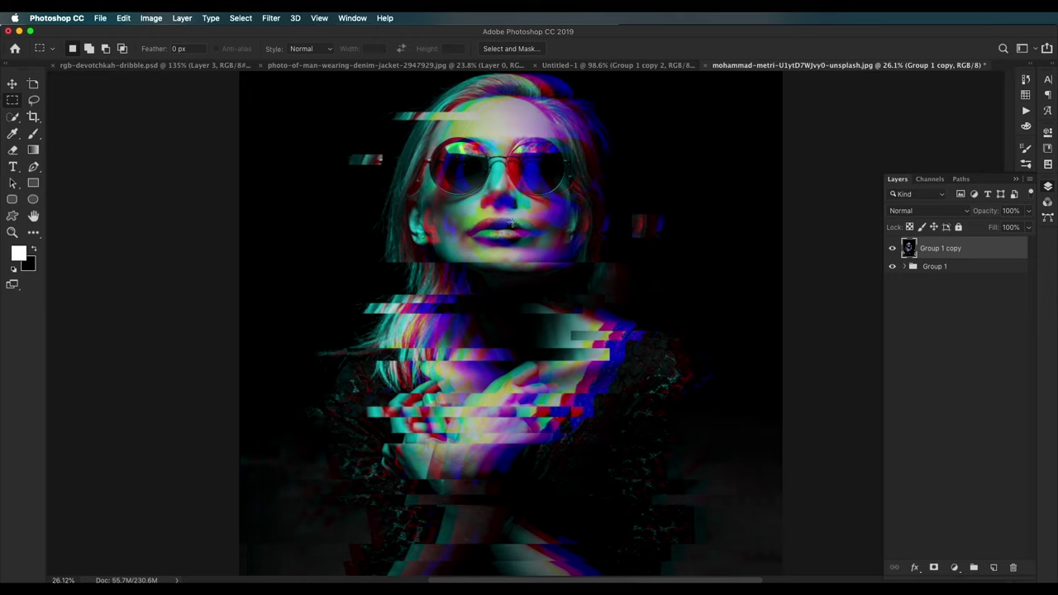
Step: Place the Scaleline.jpg image from the Finder folder into the portrait document as a new top layer
{"action": "scroll", "coordinate": [447, 525], "scroll_direction": "down", "scroll_amount": 2}
{"action": "left_click", "coordinate": [438, 580]}
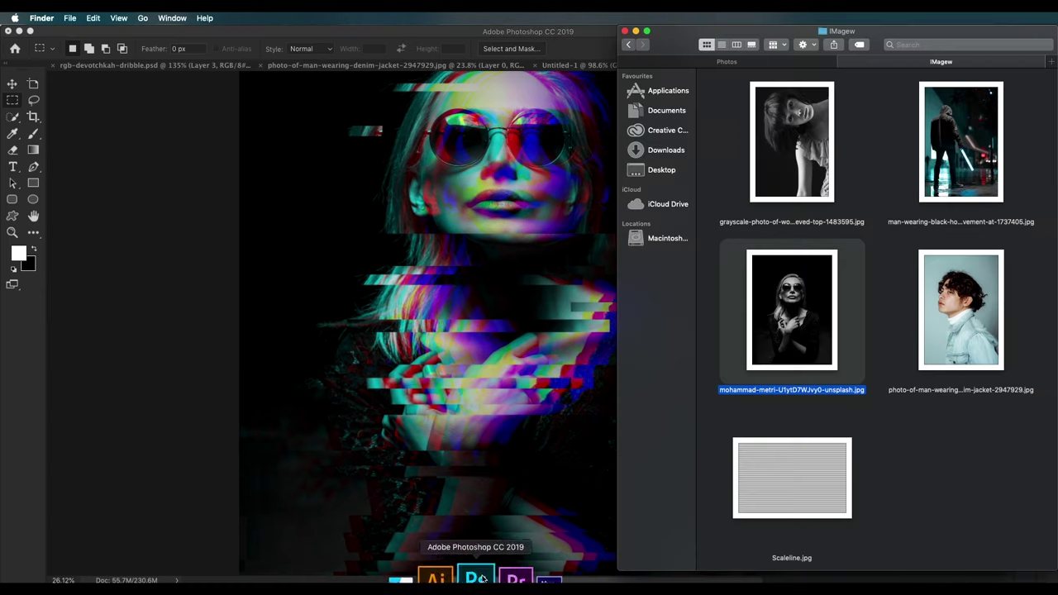
{"action": "left_click", "coordinate": [921, 440]}
{"action": "left_click", "coordinate": [766, 504]}
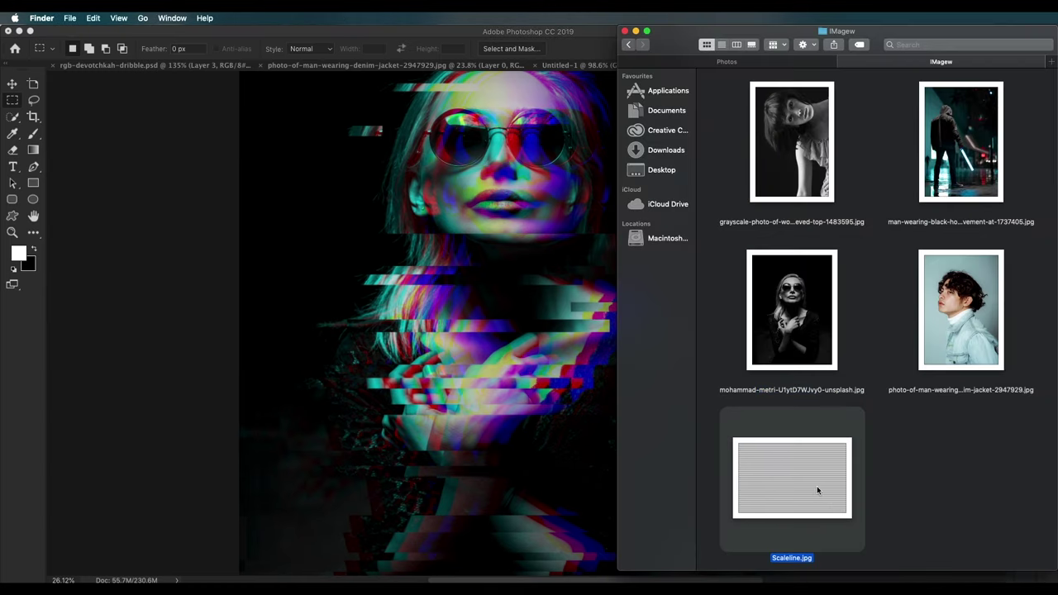
{"action": "left_click_drag", "start_coordinate": [813, 490], "coordinate": [483, 400]}
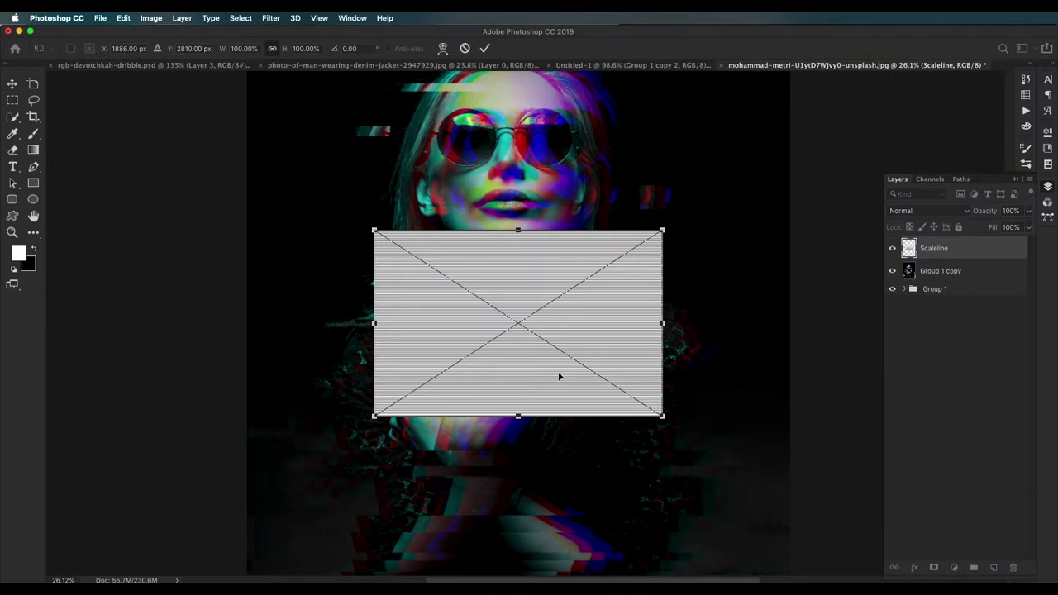
Step: Enlarge the placed Scaleline image until its horizontal lines cover the whole portrait canvas, and commit the transform
{"action": "key", "text": "super+minus"}
{"action": "key", "text": "super+minus"}
{"action": "key", "text": "super+minus"}
{"action": "key", "text": "super+minus"}
{"action": "left_click_drag", "start_coordinate": [561, 310], "coordinate": [652, 234]}
{"action": "left_click_drag", "start_coordinate": [515, 317], "coordinate": [513, 314]}
{"action": "key", "text": "Return"}
{"action": "key", "text": "m"}
{"action": "key", "text": "super+0"}
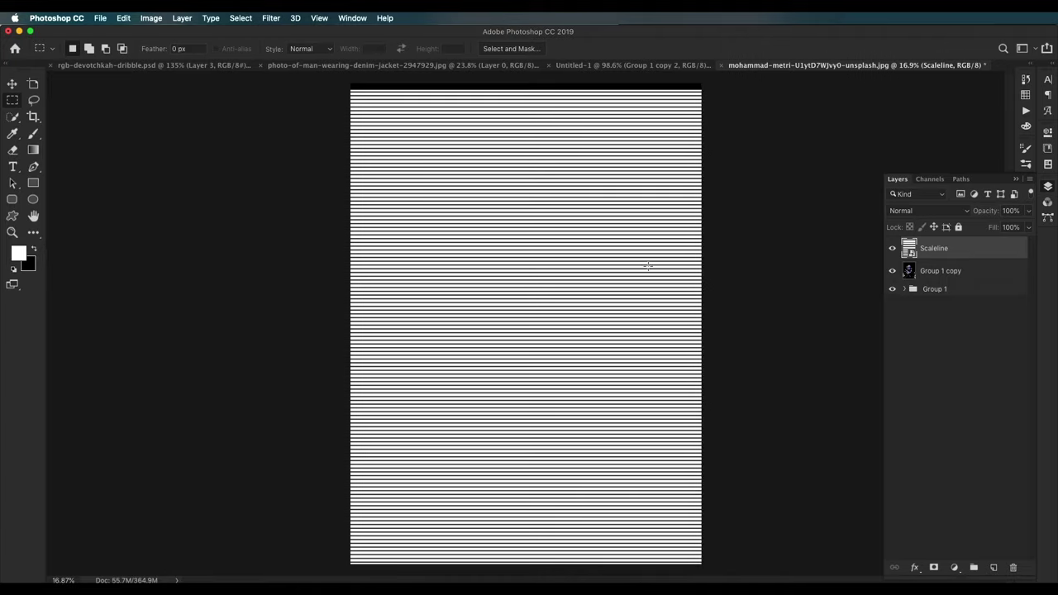
Step: Set the Scaleline layer's blend mode to Overlay
{"action": "left_click", "coordinate": [913, 211]}
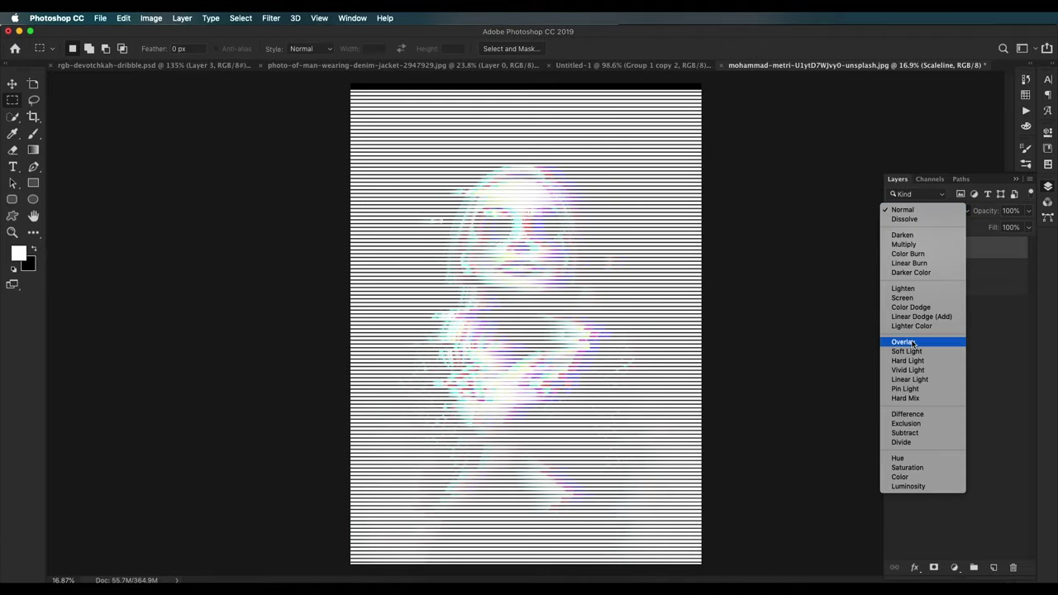
{"action": "key", "text": "Return"}
{"action": "scroll", "coordinate": [552, 248], "scroll_direction": "up", "scroll_amount": 3}
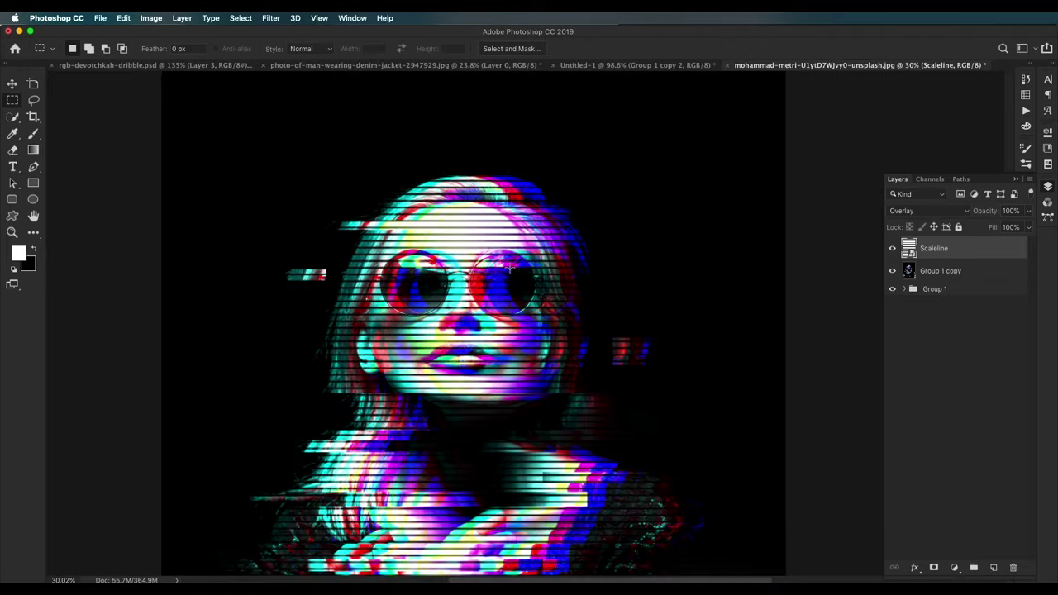
{"action": "left_click_drag", "start_coordinate": [505, 365], "coordinate": [505, 309]}
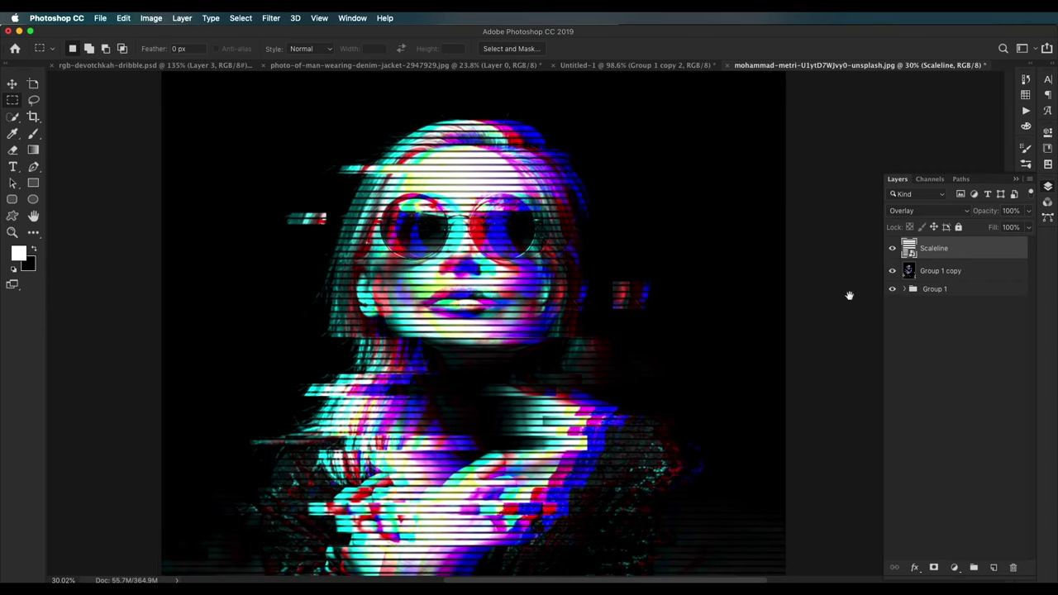
Step: Reduce the Scaleline layer's opacity to 9% for a subtle scanline texture
{"action": "left_click", "coordinate": [1027, 212]}
{"action": "left_click_drag", "start_coordinate": [1007, 227], "coordinate": [996, 228]}
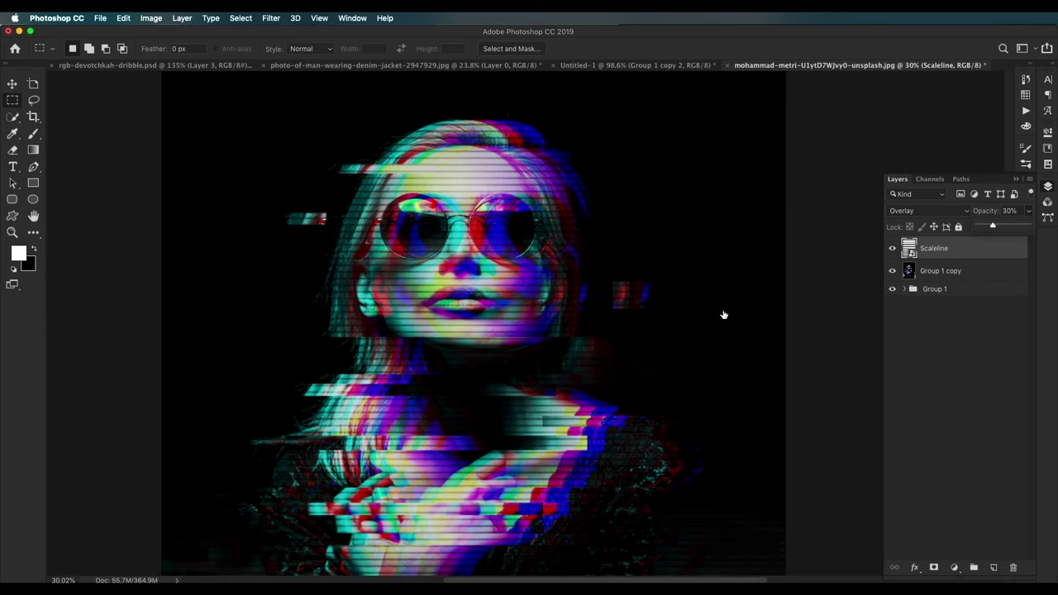
{"action": "scroll", "coordinate": [719, 314], "scroll_direction": "down", "scroll_amount": 5}
{"action": "scroll", "coordinate": [631, 313], "scroll_direction": "up", "scroll_amount": 5}
{"action": "left_click_drag", "start_coordinate": [442, 278], "coordinate": [502, 305]}
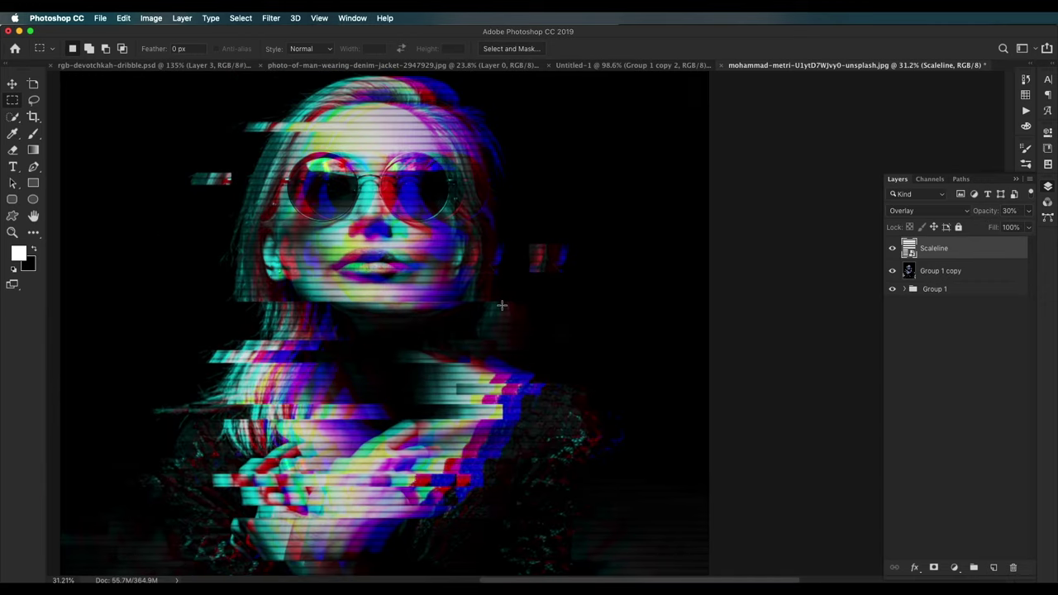
{"action": "left_click_drag", "start_coordinate": [991, 227], "coordinate": [984, 228]}
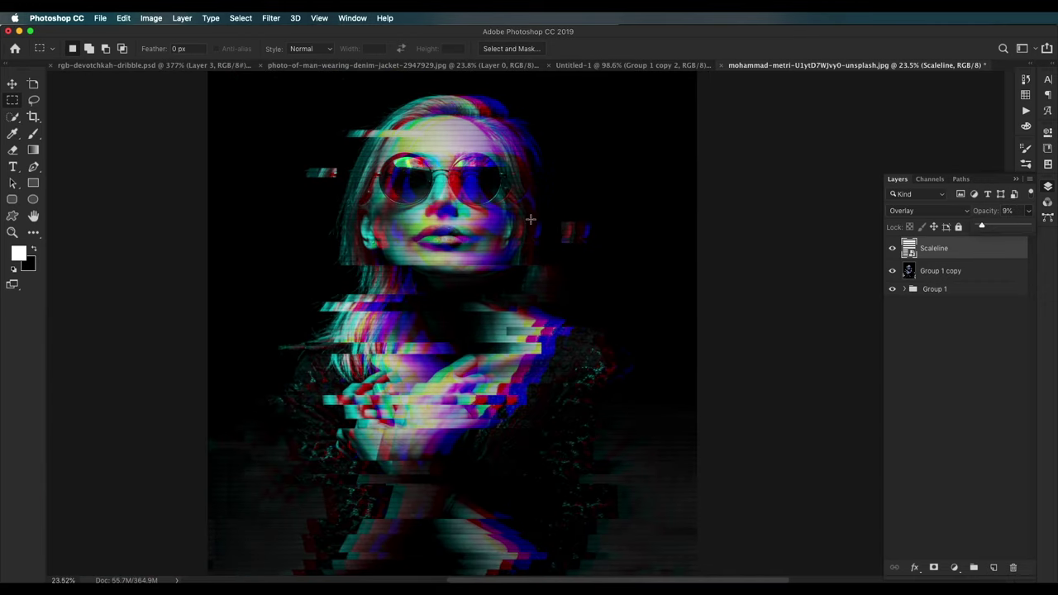
{"action": "scroll", "coordinate": [444, 217], "scroll_direction": "up", "scroll_amount": 2}
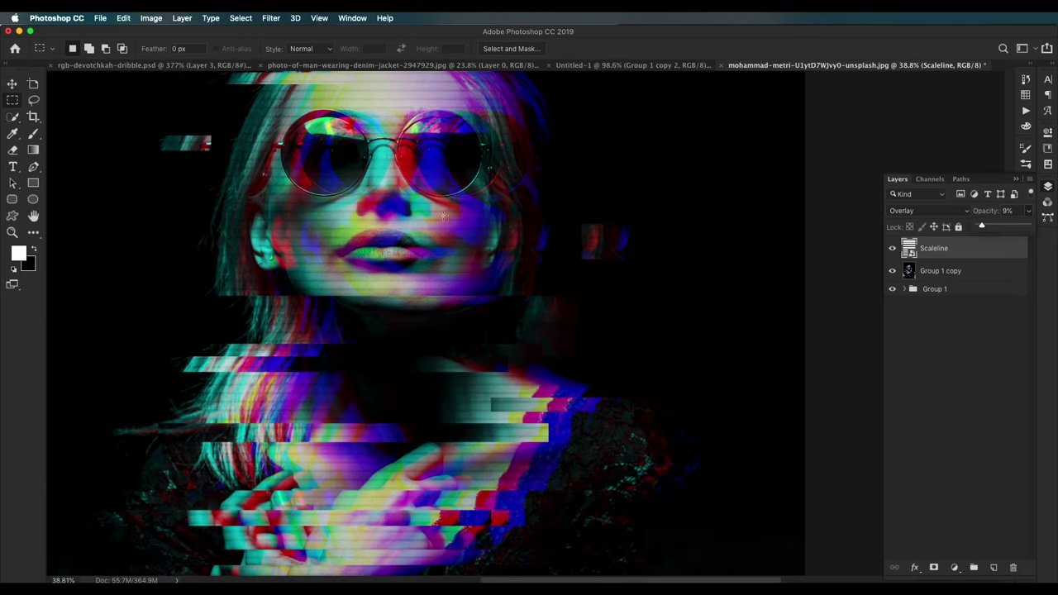
{"action": "scroll", "coordinate": [440, 215], "scroll_direction": "down", "scroll_amount": 2}
{"action": "scroll", "coordinate": [687, 331], "scroll_direction": "down", "scroll_amount": 2}
Step: Add a Brightness/Contrast adjustment layer above Scaleline with Use Legacy enabled, brightness 26 and contrast 8
{"action": "left_click", "coordinate": [953, 567]}
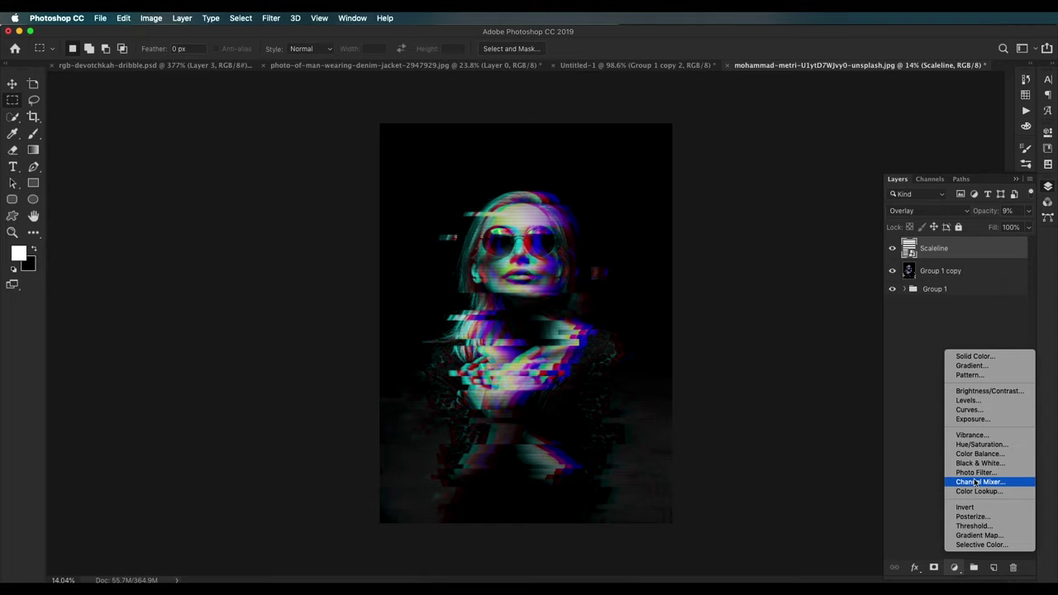
{"action": "left_click", "coordinate": [964, 388]}
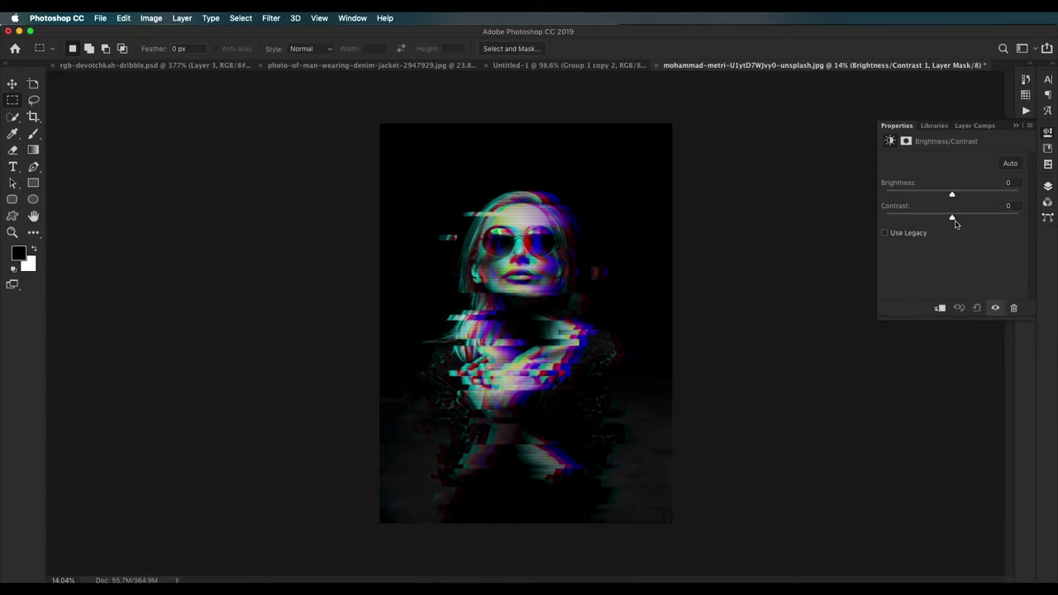
{"action": "left_click_drag", "start_coordinate": [955, 194], "coordinate": [972, 196]}
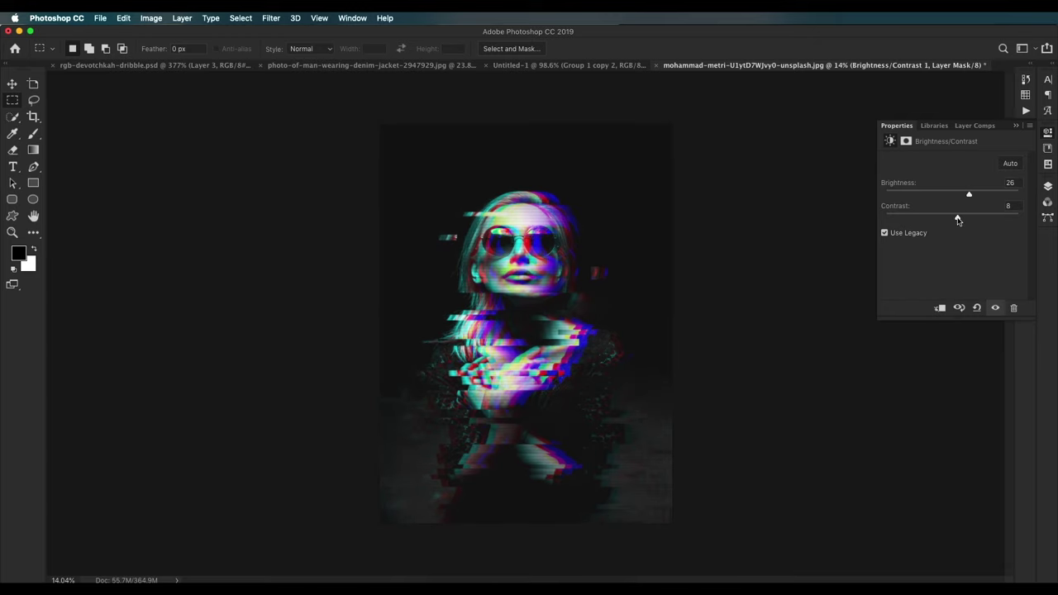
{"action": "scroll", "coordinate": [645, 265], "scroll_direction": "up", "scroll_amount": 3}
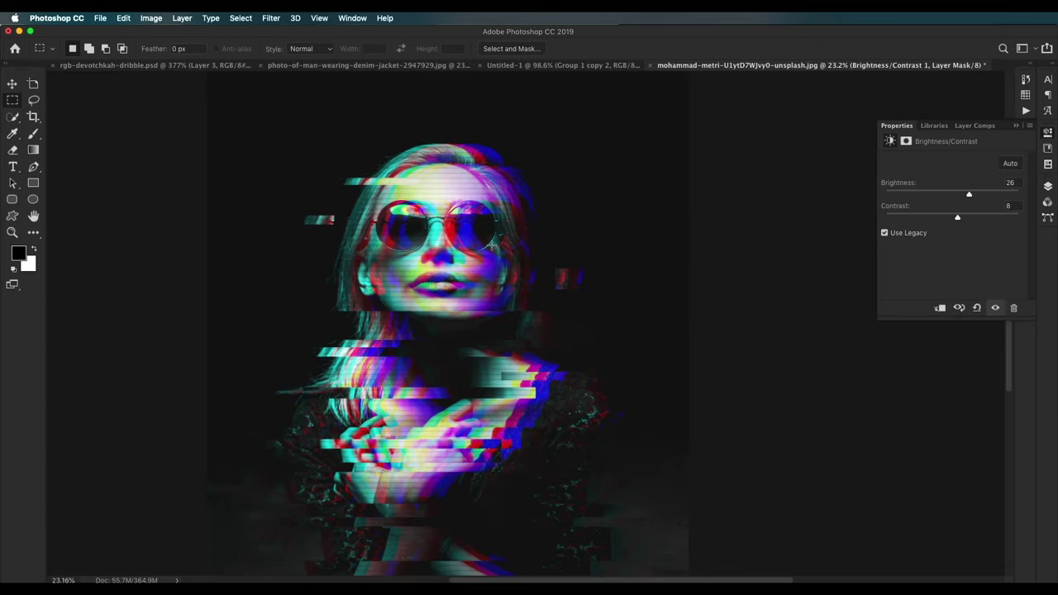
{"action": "scroll", "coordinate": [492, 245], "scroll_direction": "up", "scroll_amount": 3}
{"action": "scroll", "coordinate": [492, 246], "scroll_direction": "down", "scroll_amount": 5}
{"action": "scroll", "coordinate": [552, 272], "scroll_direction": "up", "scroll_amount": 3}
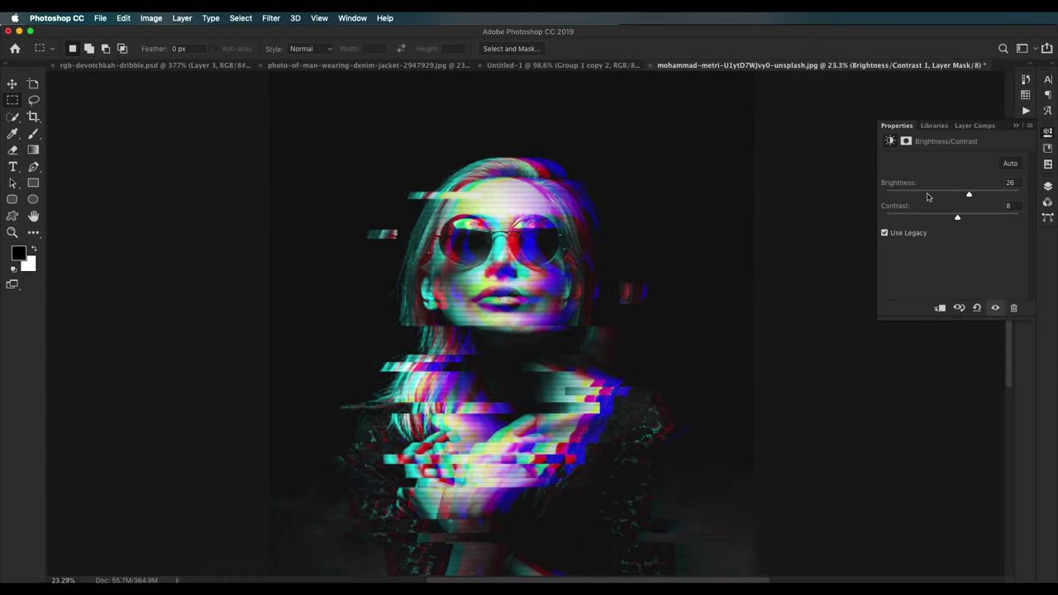
Step: Add a Levels adjustment layer with the midtone input at 0.88 and the white input at 229
{"action": "left_click", "coordinate": [1046, 187]}
{"action": "left_click", "coordinate": [955, 567]}
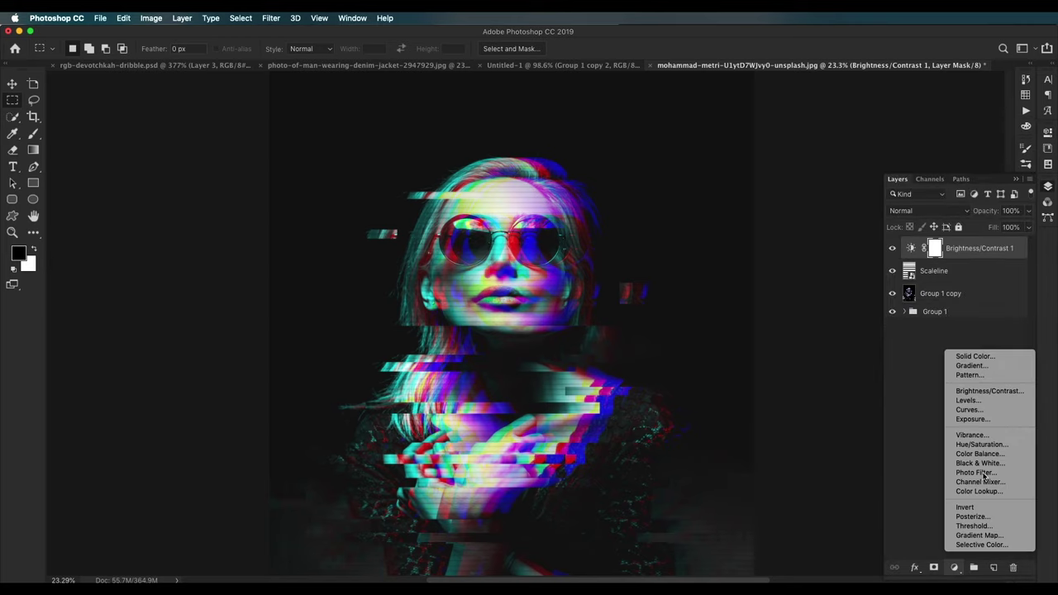
{"action": "left_click", "coordinate": [967, 401]}
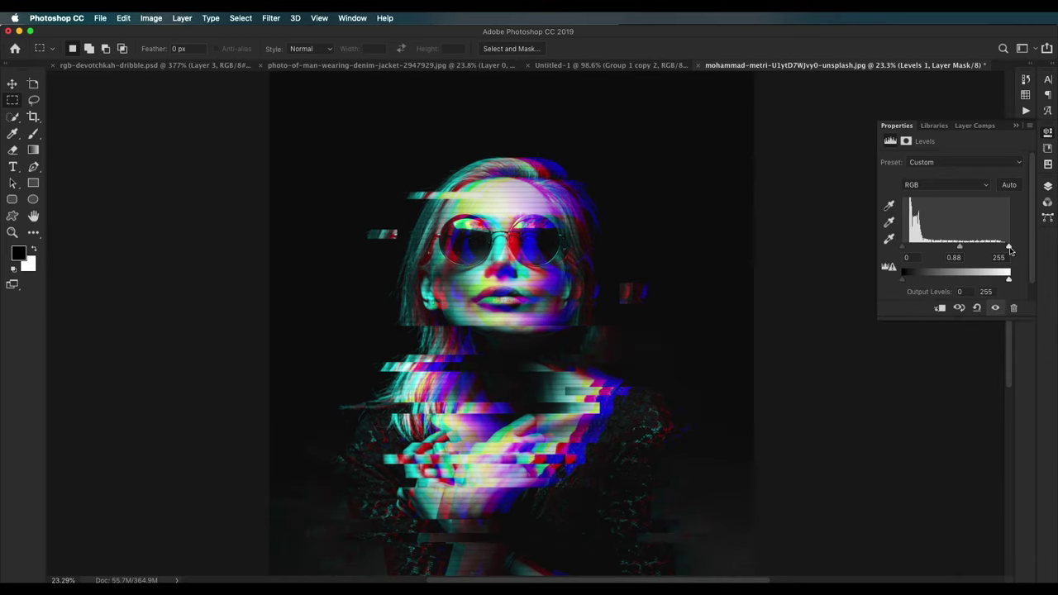
{"action": "left_click_drag", "start_coordinate": [1009, 247], "coordinate": [1000, 250]}
{"action": "key", "text": "super+minus"}
{"action": "key", "text": "super+minus"}
{"action": "key", "text": "super+plus"}
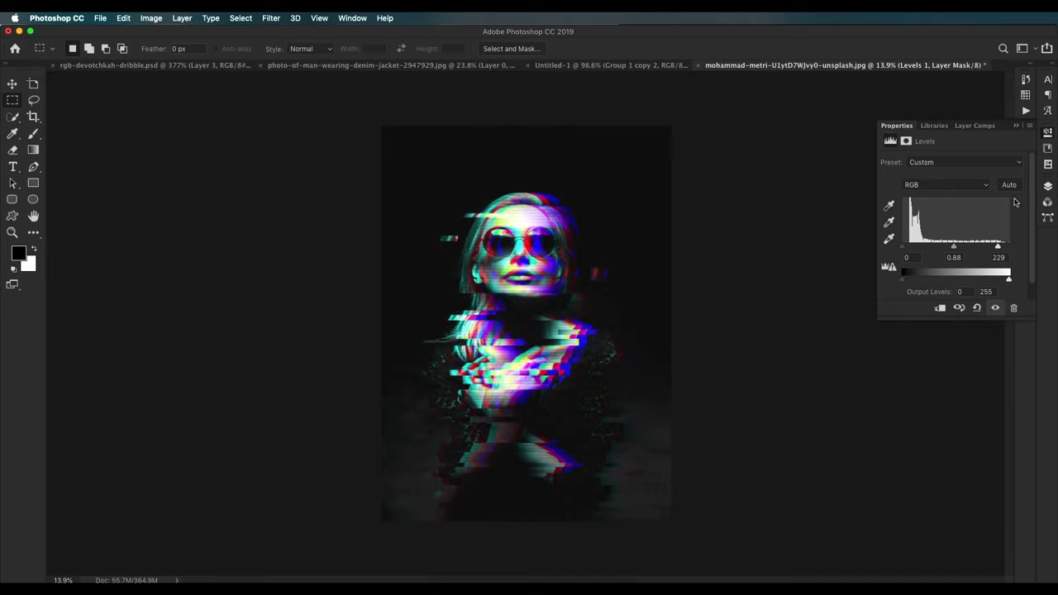
Step: Raise the brightness of the existing Brightness/Contrast adjustment layer to 40
{"action": "left_click", "coordinate": [1047, 186]}
{"action": "left_click", "coordinate": [914, 270]}
{"action": "double_click", "coordinate": [914, 270]}
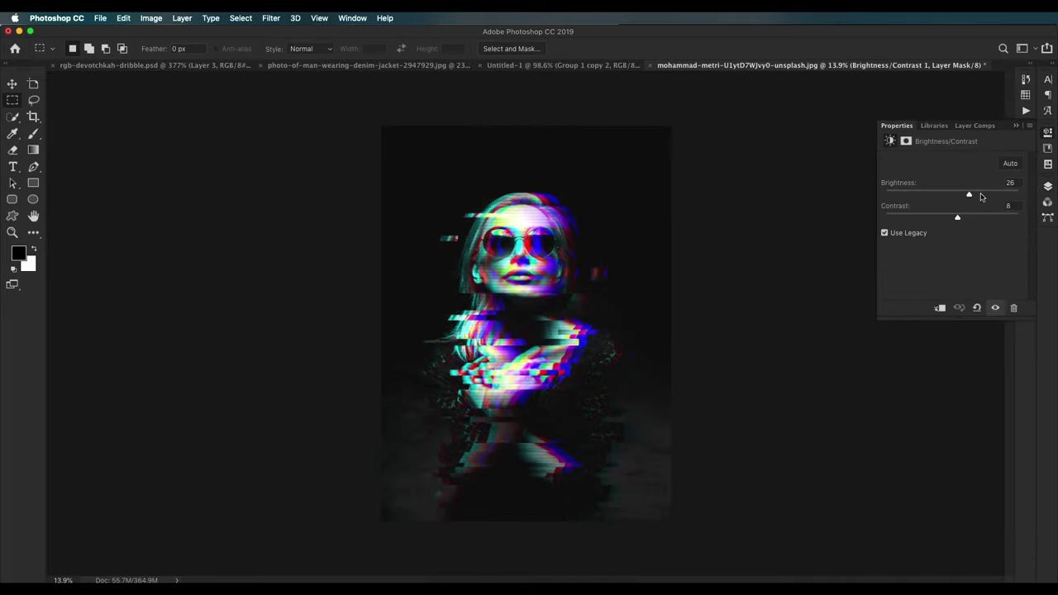
{"action": "left_click", "coordinate": [979, 195]}
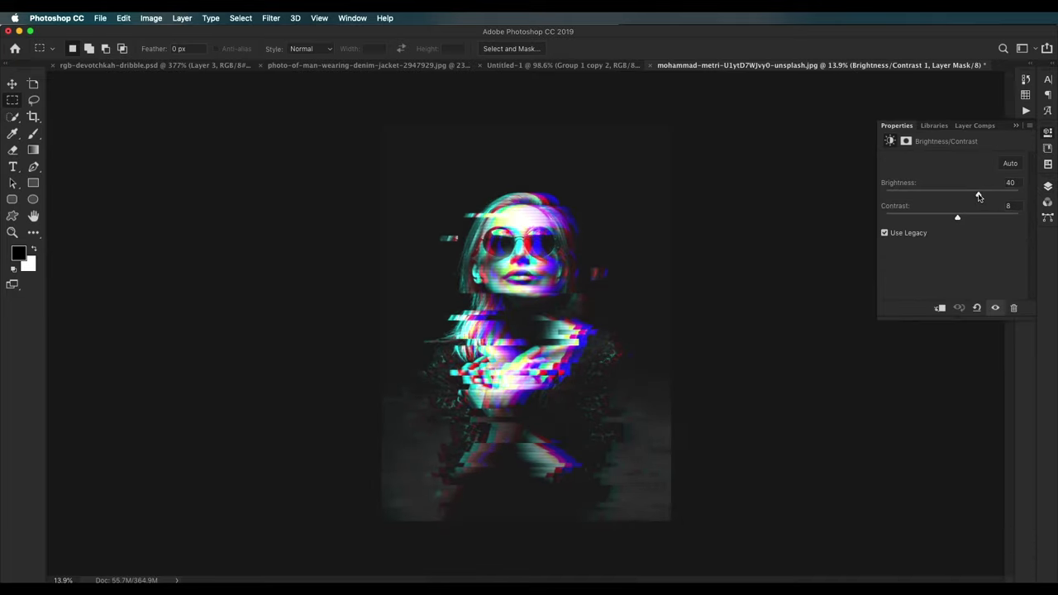
{"action": "scroll", "coordinate": [510, 281], "scroll_direction": "up", "scroll_amount": 5}
{"action": "scroll", "coordinate": [562, 267], "scroll_direction": "down", "scroll_amount": 4}
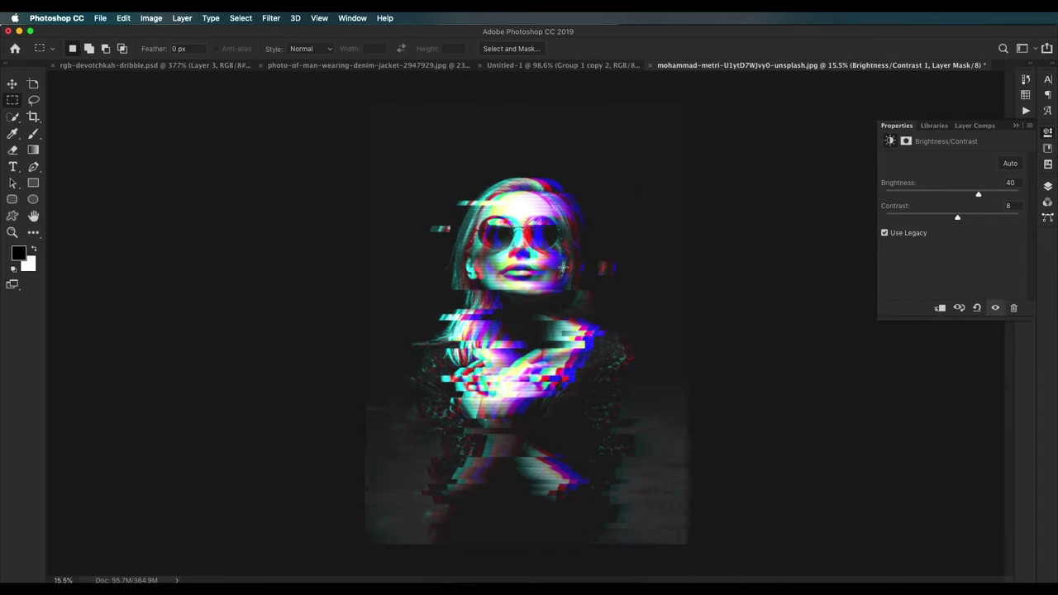
{"action": "scroll", "coordinate": [562, 267], "scroll_direction": "up", "scroll_amount": 2}
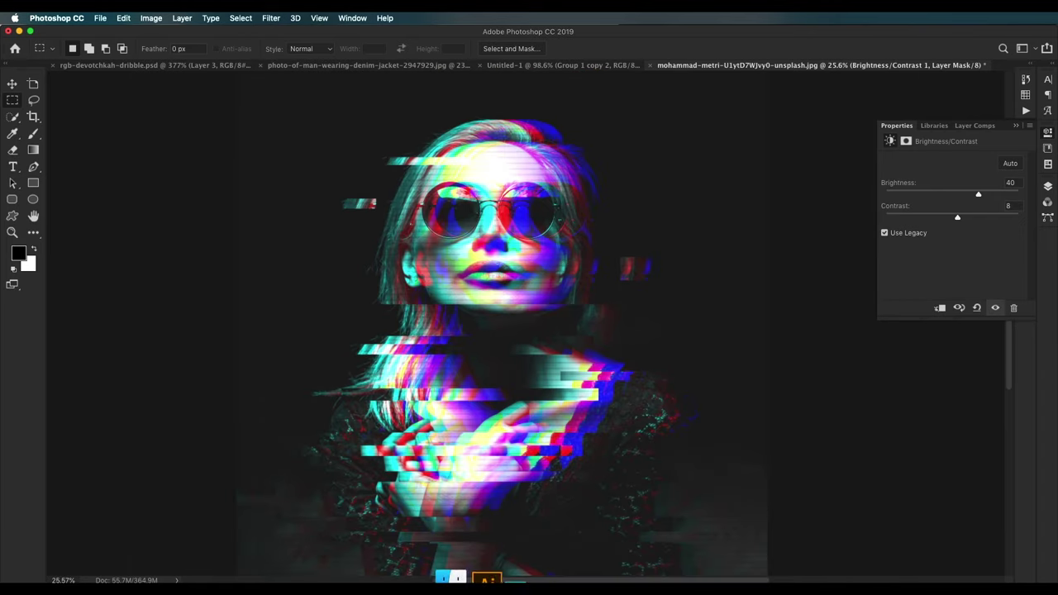
Step: Open grayscale-photo-of-woman-wearing-cap-sleeved-top-1483595.jpg from the Finder folder in Photoshop
{"action": "left_click", "coordinate": [435, 574]}
{"action": "right_click", "coordinate": [814, 209]}
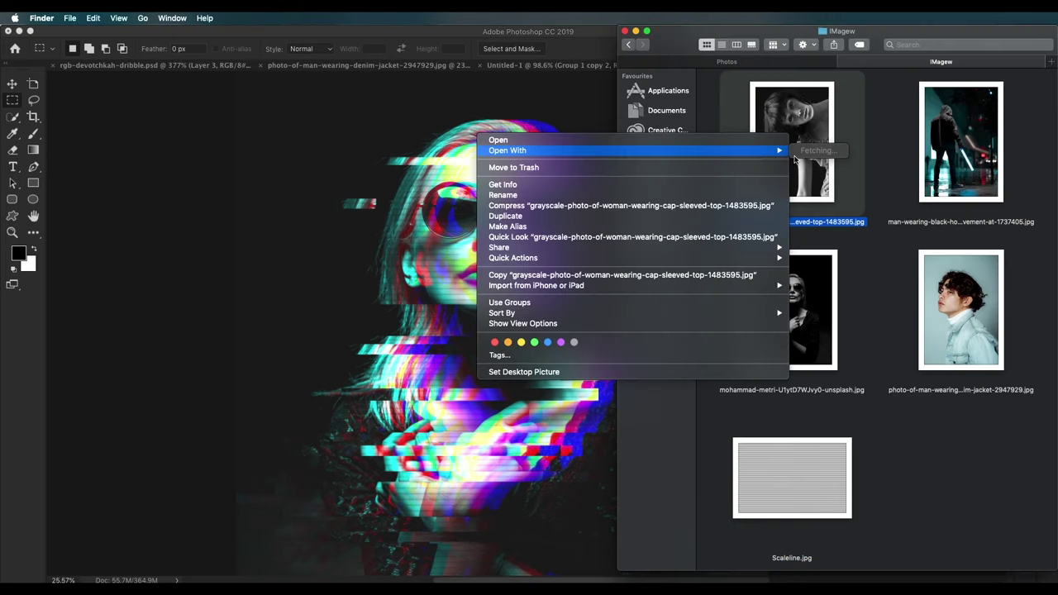
{"action": "mouse_move", "coordinate": [768, 150]}
{"action": "left_click", "coordinate": [818, 182]}
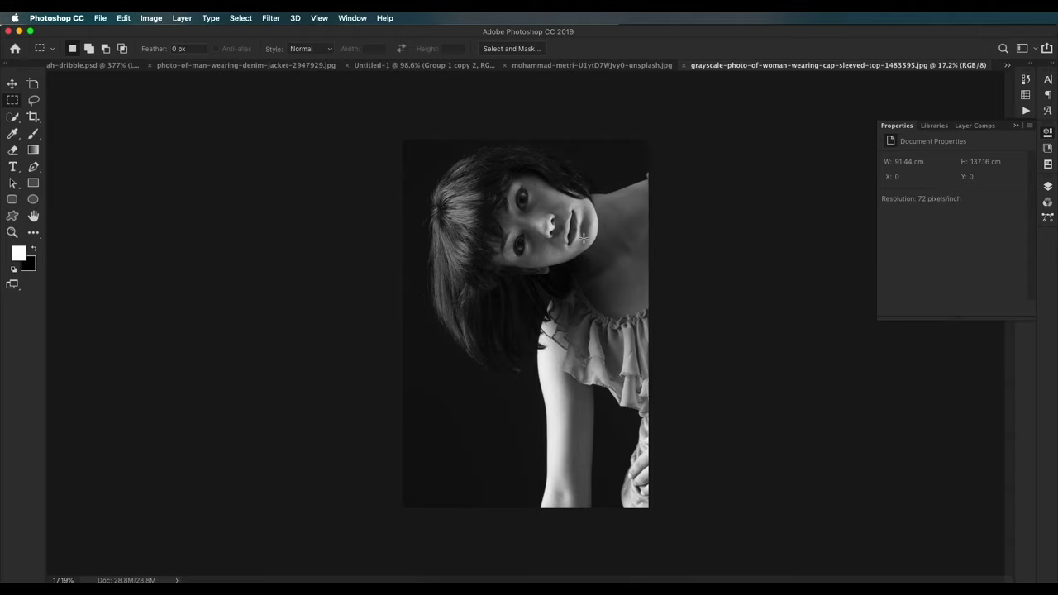
Step: Duplicate the Background layer of the grayscale woman photo
{"action": "scroll", "coordinate": [584, 238], "scroll_direction": "up", "scroll_amount": 3}
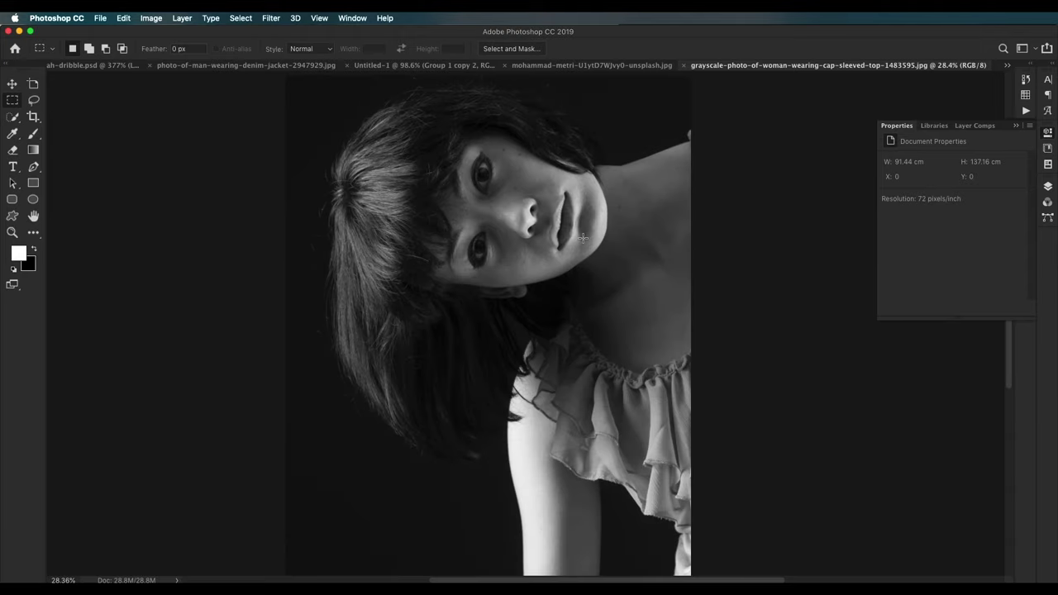
{"action": "scroll", "coordinate": [584, 239], "scroll_direction": "down", "scroll_amount": 2}
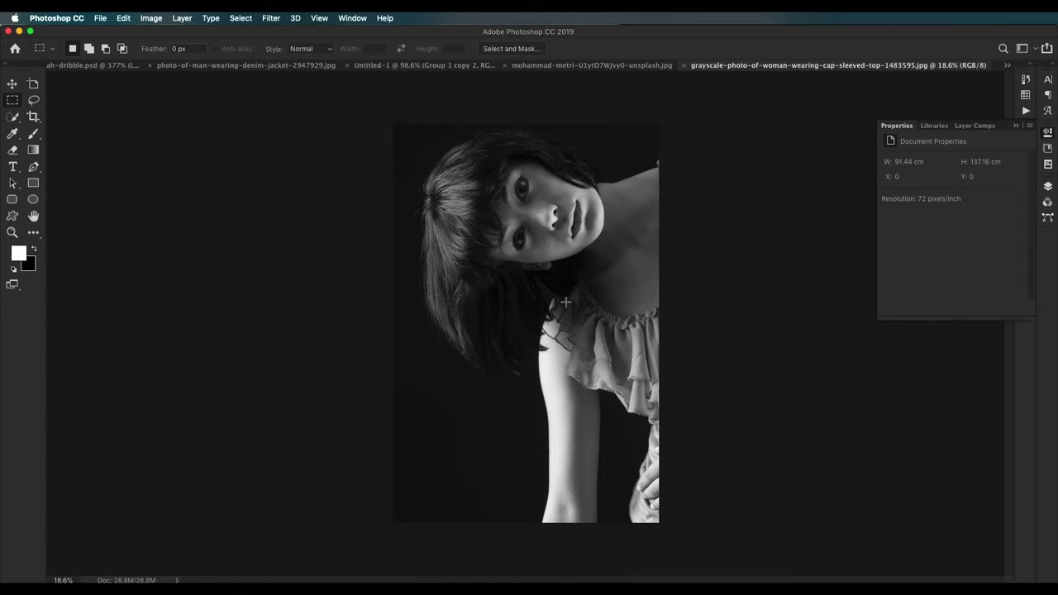
{"action": "scroll", "coordinate": [570, 298], "scroll_direction": "up", "scroll_amount": 3}
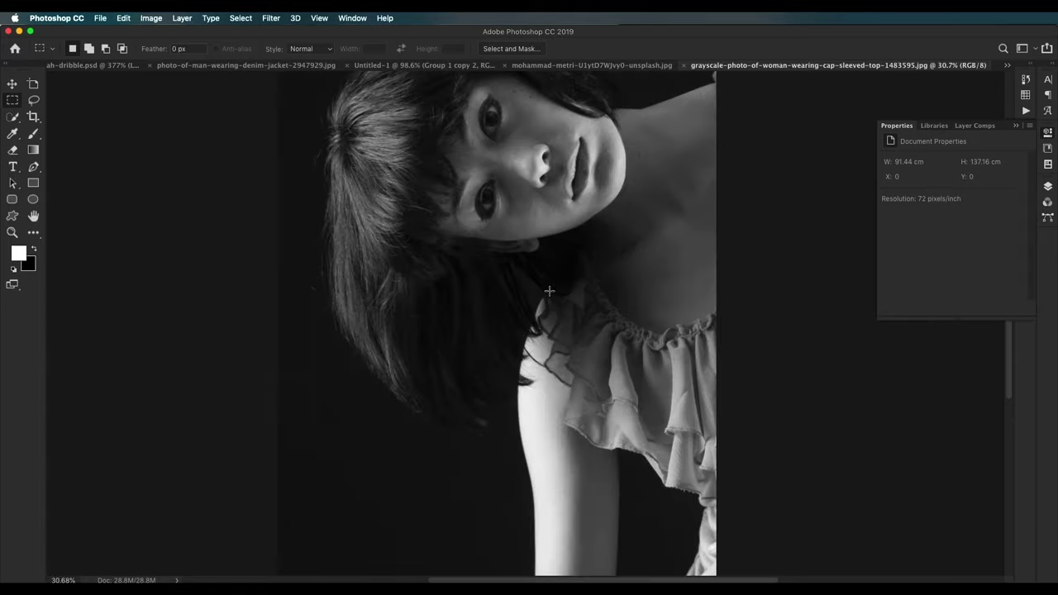
{"action": "scroll", "coordinate": [548, 289], "scroll_direction": "down", "scroll_amount": 3}
{"action": "scroll", "coordinate": [550, 258], "scroll_direction": "up", "scroll_amount": 2}
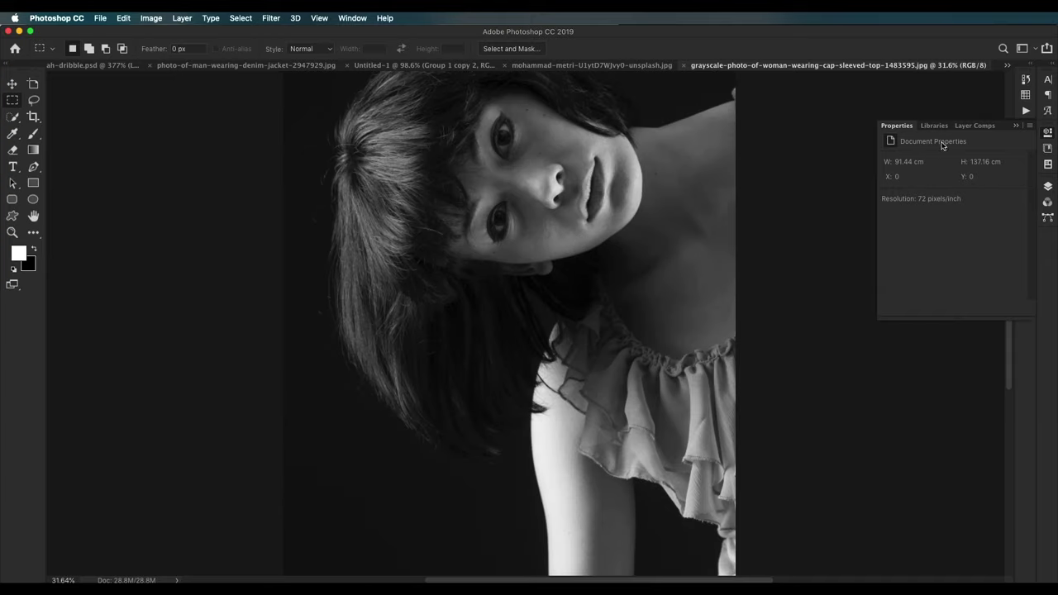
{"action": "left_click", "coordinate": [1014, 127]}
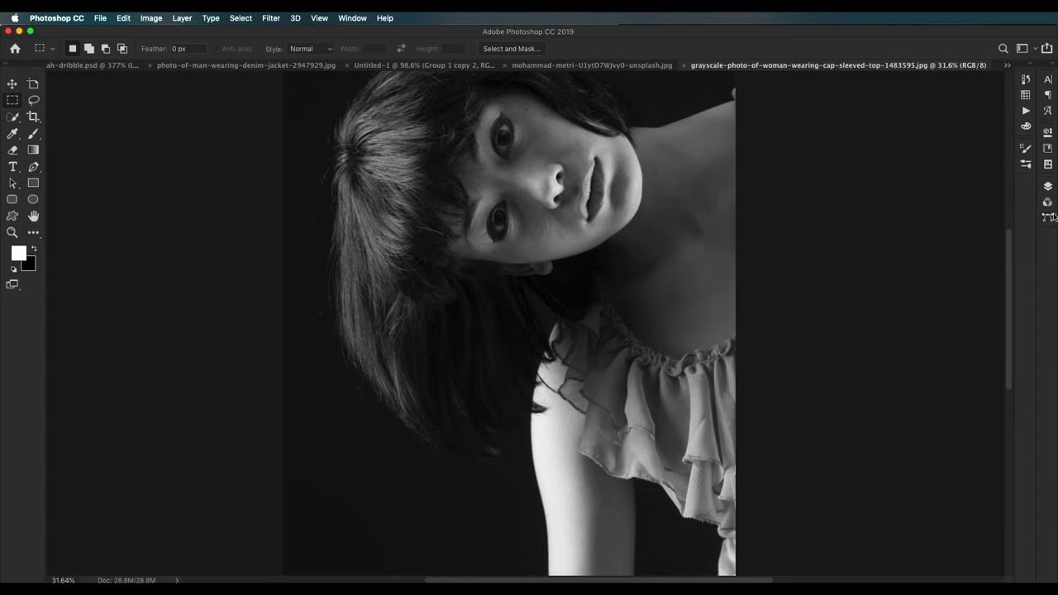
{"action": "left_click", "coordinate": [1048, 188]}
{"action": "left_click_drag", "start_coordinate": [978, 257], "coordinate": [993, 567]}
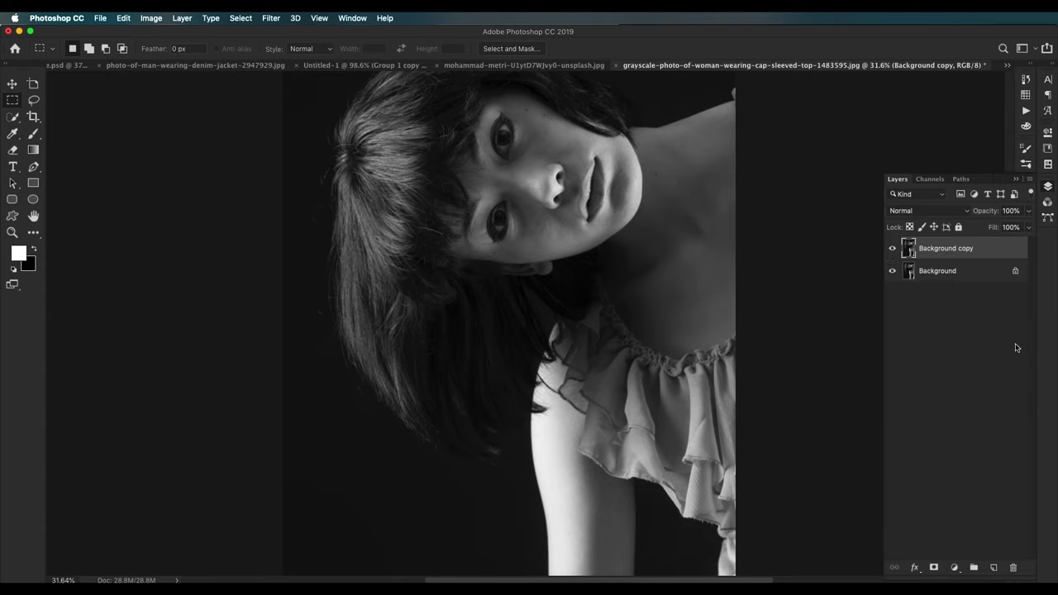
Step: Disable the red channel in the Background copy layer's blending options and shift the layer slightly to the right
{"action": "double_click", "coordinate": [1004, 254]}
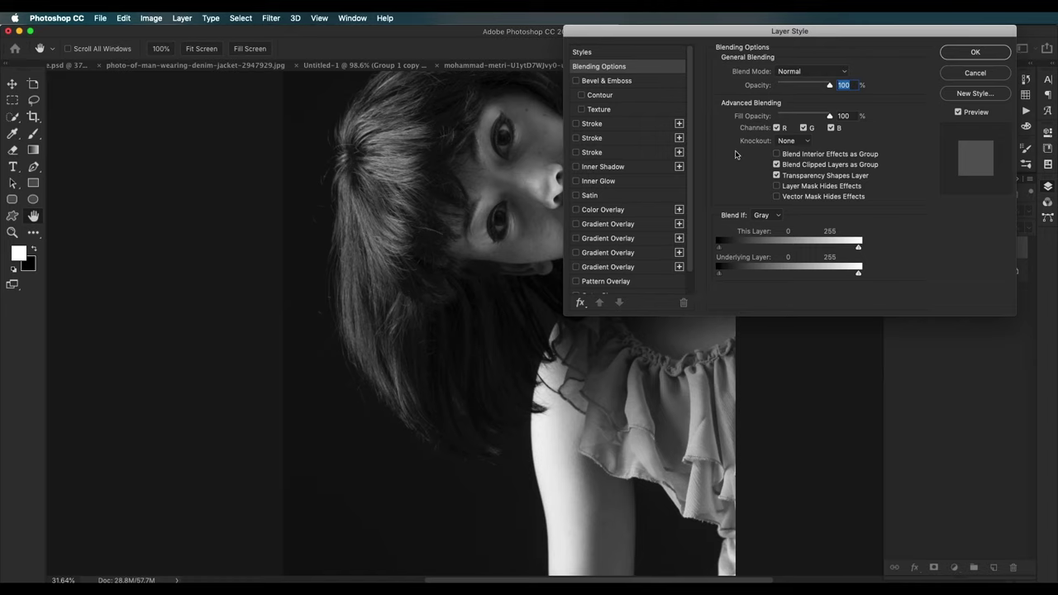
{"action": "left_click", "coordinate": [776, 128]}
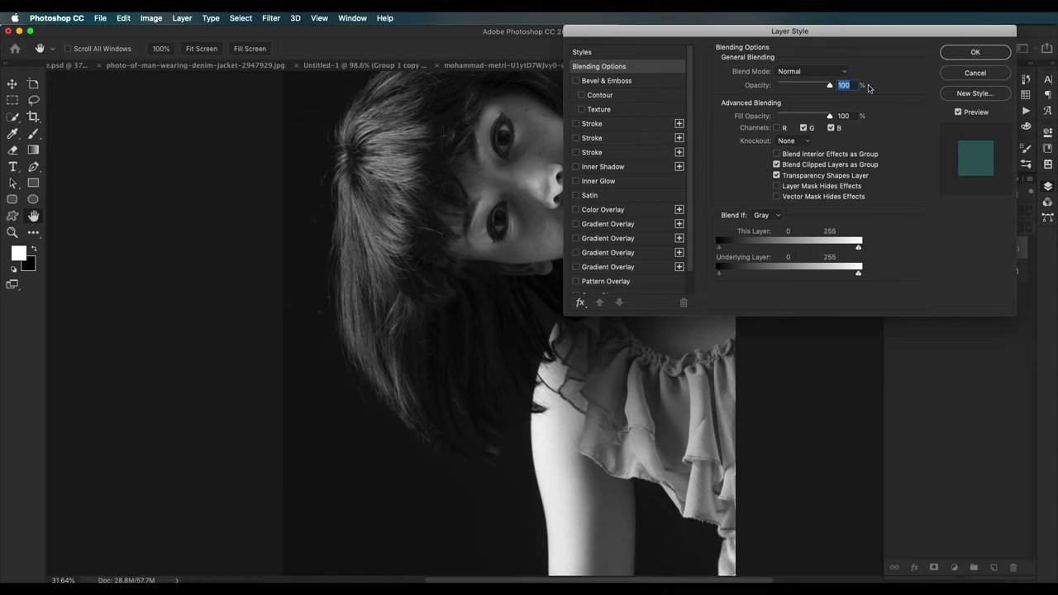
{"action": "left_click", "coordinate": [963, 55]}
{"action": "key", "text": "v"}
{"action": "left_click_drag", "start_coordinate": [632, 209], "coordinate": [580, 213]}
{"action": "scroll", "coordinate": [604, 284], "scroll_direction": "down", "scroll_amount": 3}
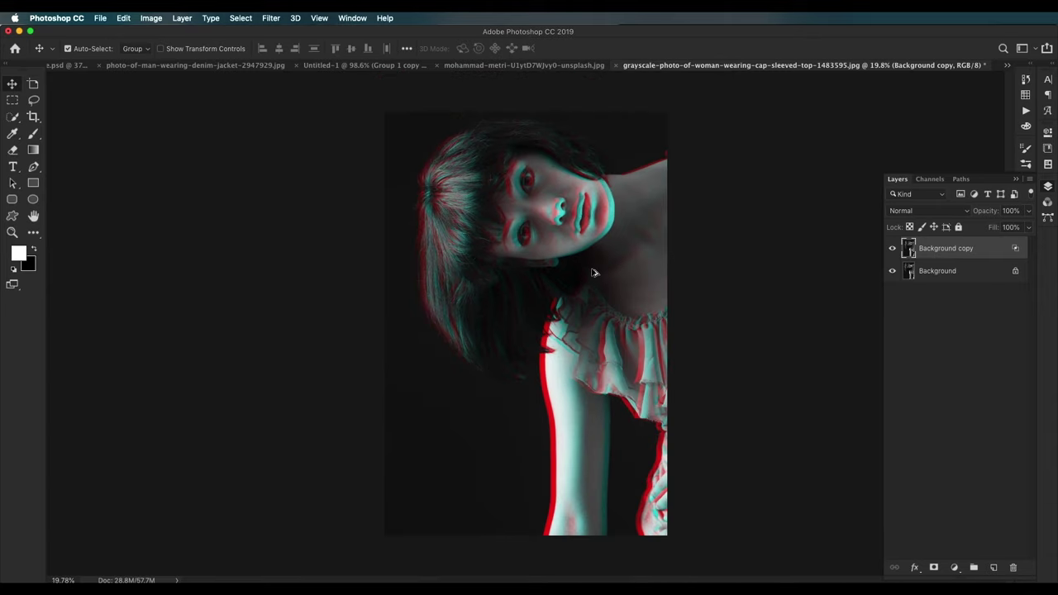
Step: Duplicate the Background copy layer and also disable the green channel in the new copy's blending options, leaving only blue enabled
{"action": "left_click_drag", "start_coordinate": [995, 250], "coordinate": [994, 567]}
{"action": "double_click", "coordinate": [996, 251]}
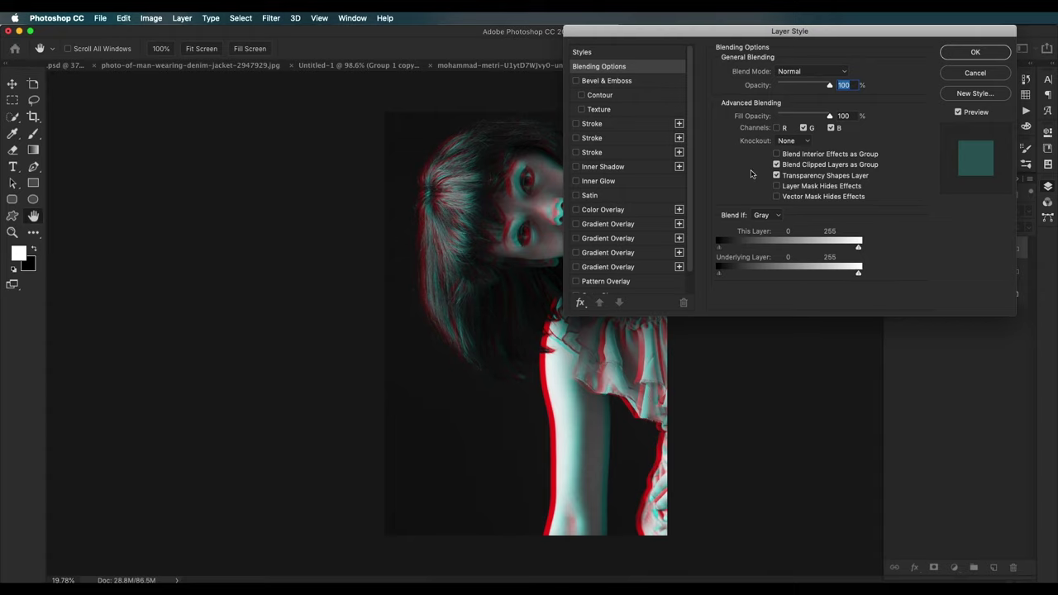
{"action": "left_click", "coordinate": [804, 128]}
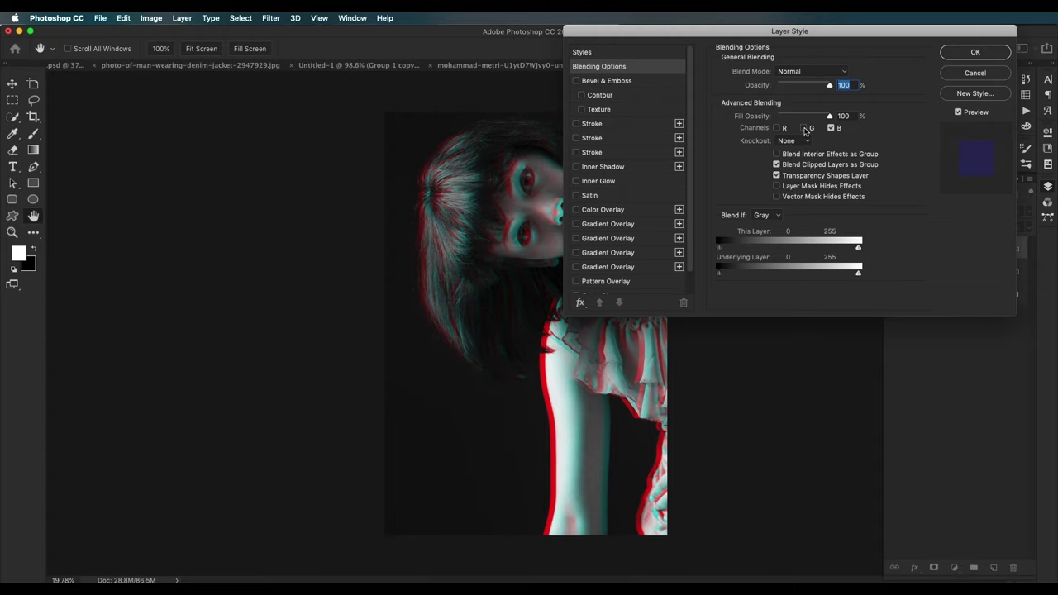
{"action": "left_click", "coordinate": [975, 51]}
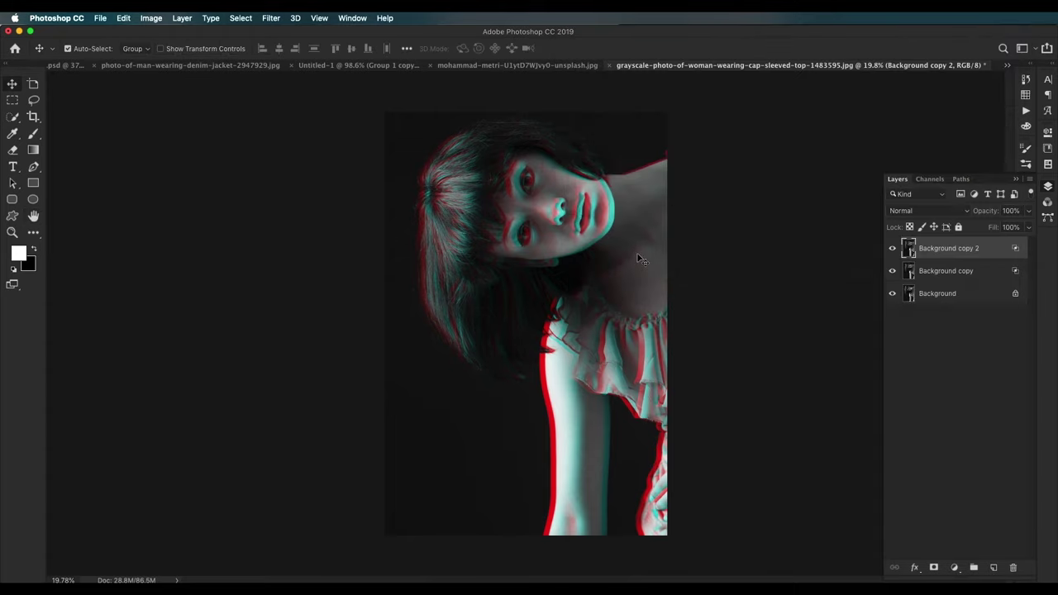
Step: Shift the Background copy 2 layer slightly to the left and set its blend mode to Overlay
{"action": "left_click_drag", "start_coordinate": [638, 259], "coordinate": [606, 255]}
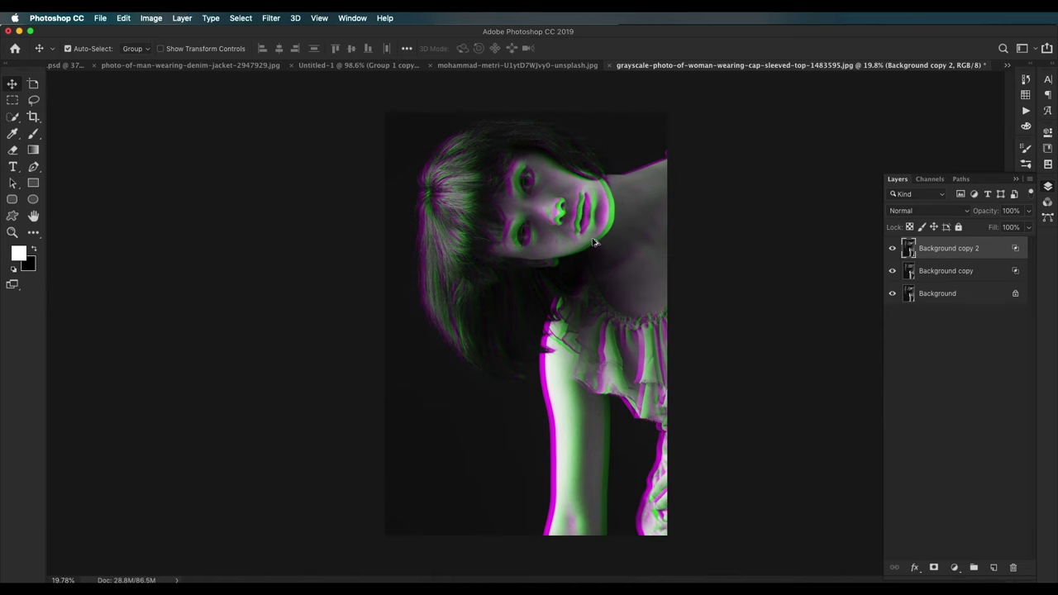
{"action": "scroll", "coordinate": [592, 243], "scroll_direction": "up", "scroll_amount": 3}
{"action": "left_click", "coordinate": [950, 214]}
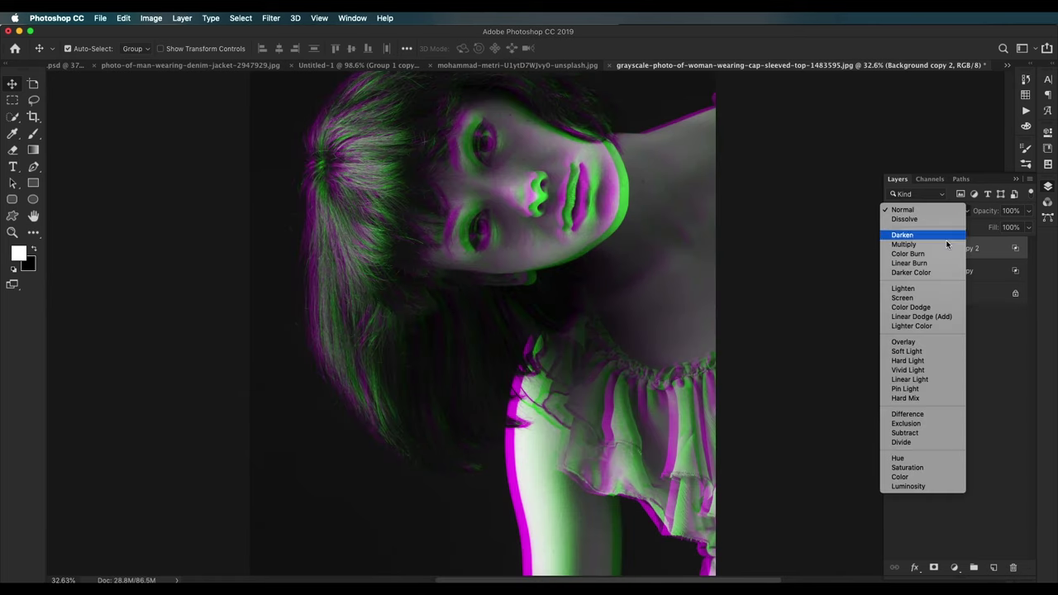
{"action": "left_click", "coordinate": [919, 343]}
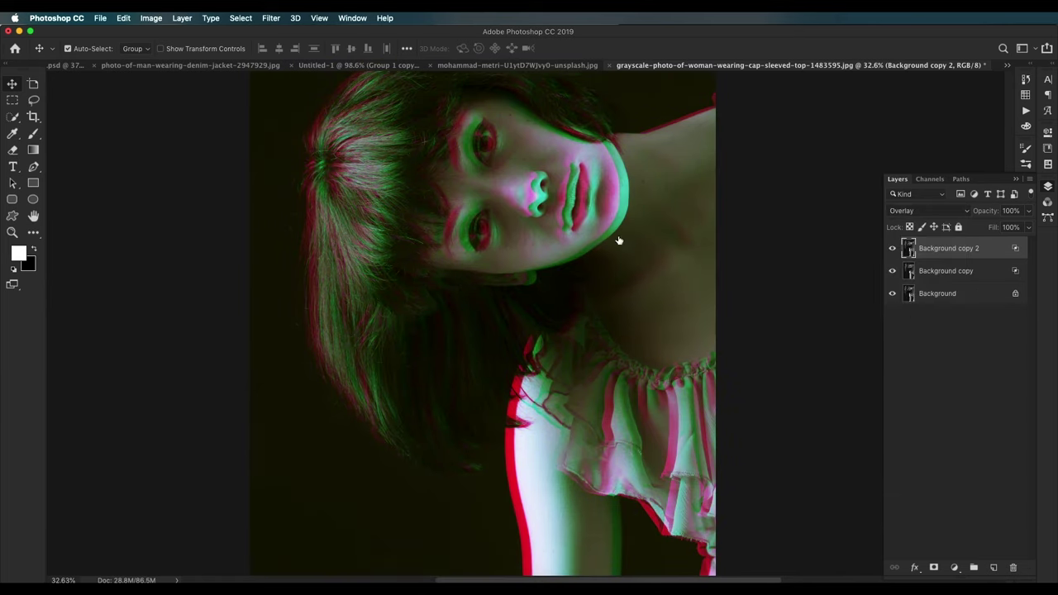
Step: Compare the image with Background copy 2 hidden and shown, and reposition that layer to widen its colour offset
{"action": "left_click", "coordinate": [892, 249]}
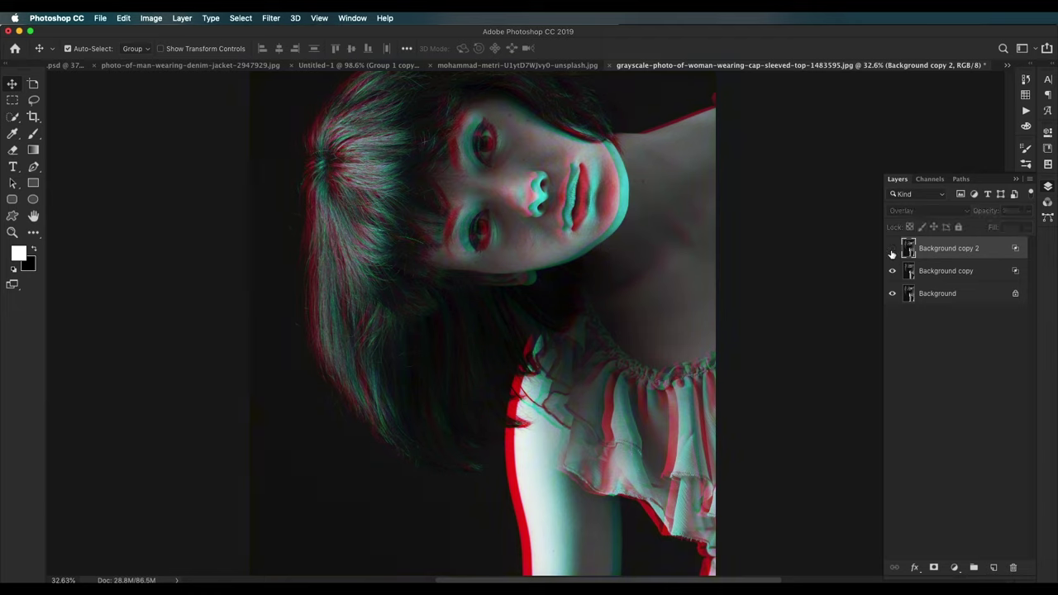
{"action": "left_click", "coordinate": [892, 250]}
{"action": "left_click_drag", "start_coordinate": [595, 252], "coordinate": [574, 300]}
{"action": "scroll", "coordinate": [573, 319], "scroll_direction": "down", "scroll_amount": 5}
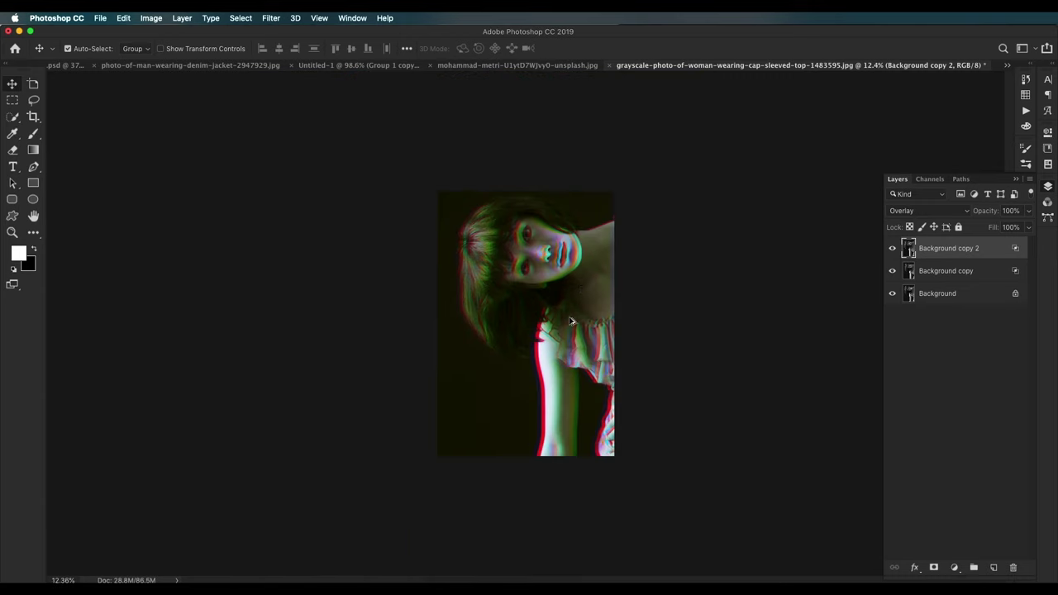
{"action": "scroll", "coordinate": [581, 260], "scroll_direction": "up", "scroll_amount": 3}
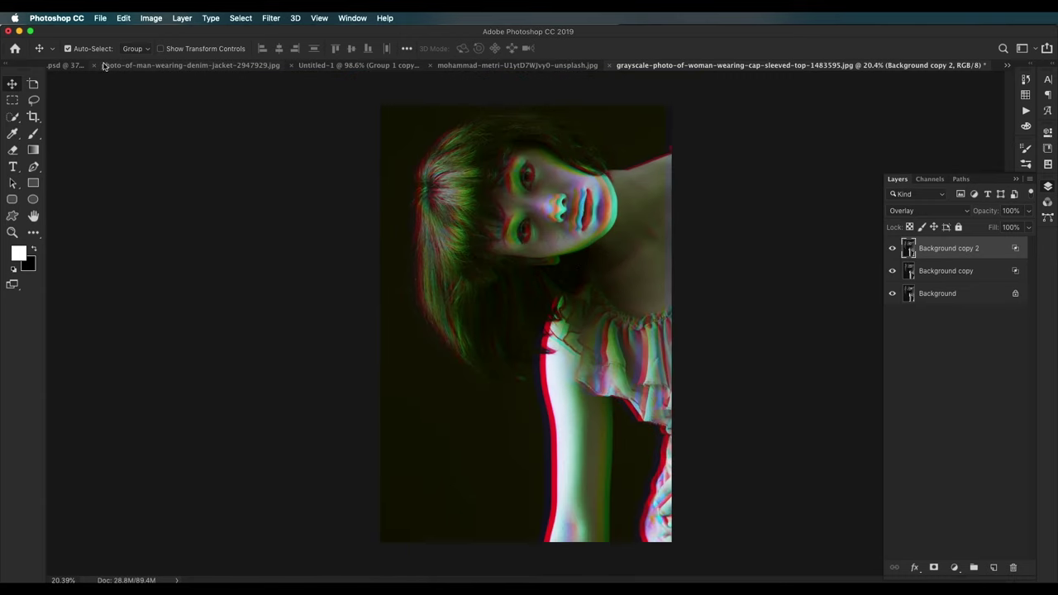
Step: Examine the green glitch portrait in rgb-devotchkah-dribble.psd as a reference and return to the grayscale woman photo
{"action": "left_click", "coordinate": [66, 65]}
{"action": "scroll", "coordinate": [331, 232], "scroll_direction": "up", "scroll_amount": 4}
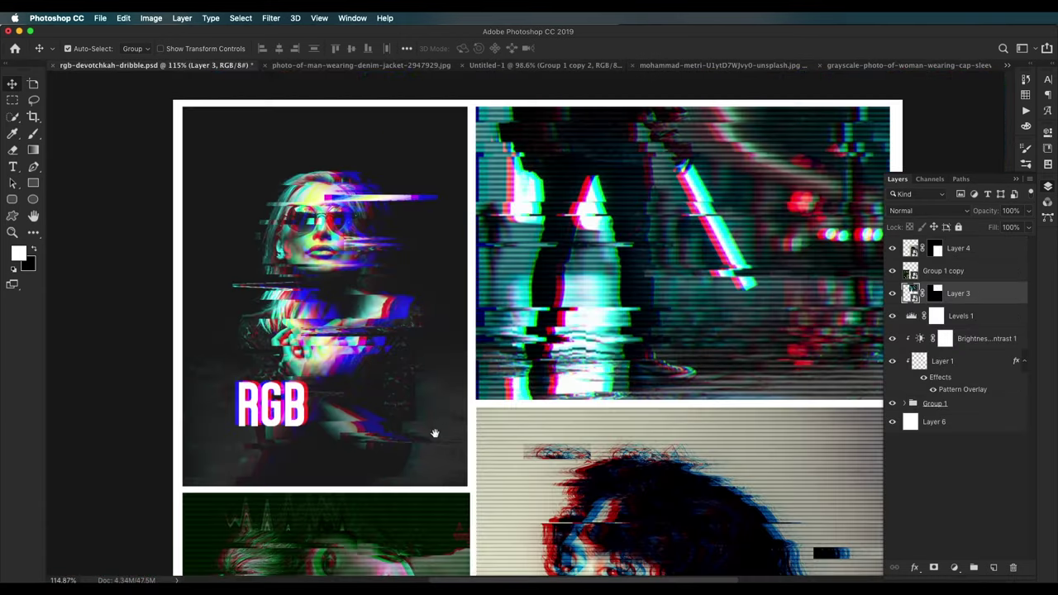
{"action": "left_click_drag", "start_coordinate": [434, 433], "coordinate": [427, 293]}
{"action": "scroll", "coordinate": [454, 244], "scroll_direction": "up", "scroll_amount": 5}
{"action": "scroll", "coordinate": [454, 247], "scroll_direction": "down", "scroll_amount": 3}
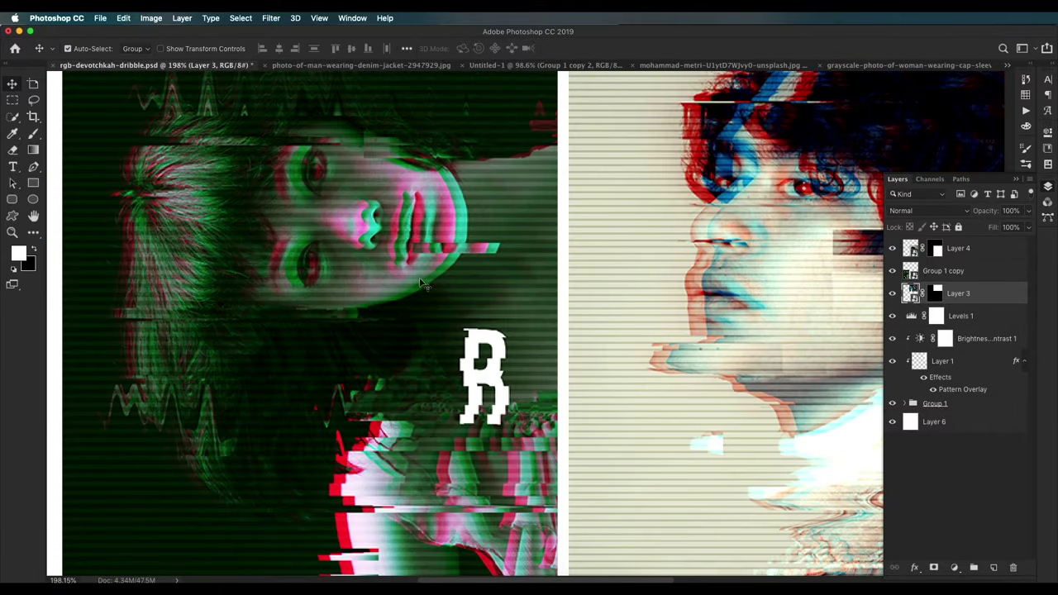
{"action": "left_click", "coordinate": [934, 65]}
{"action": "scroll", "coordinate": [697, 248], "scroll_direction": "up", "scroll_amount": 2}
{"action": "scroll", "coordinate": [697, 248], "scroll_direction": "down", "scroll_amount": 2}
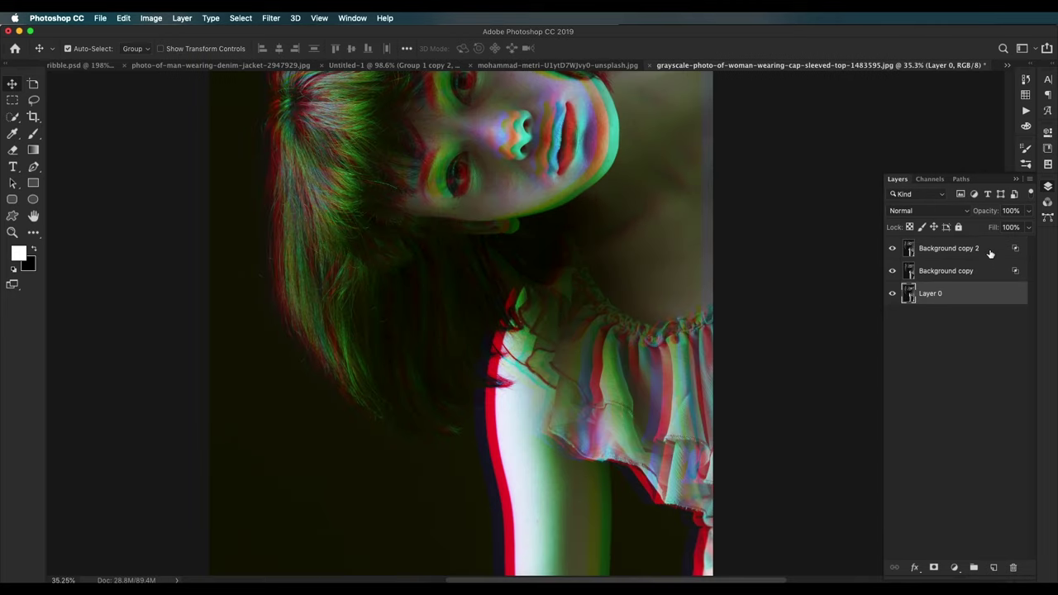
Step: Group Layer 0, Background copy and Background copy 2 together
{"action": "left_click", "coordinate": [990, 252], "text": "shift"}
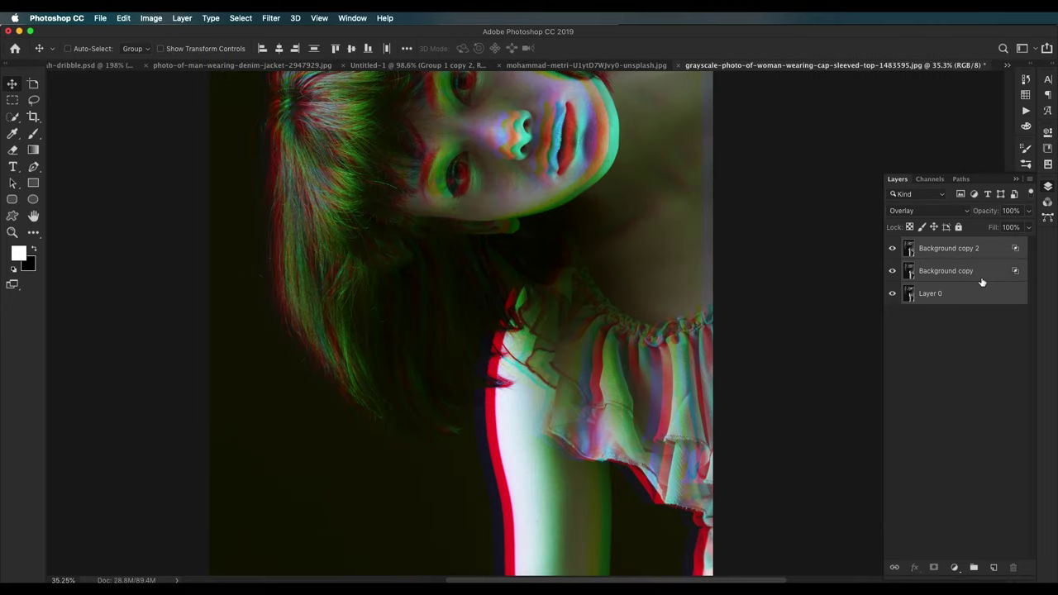
{"action": "key", "text": "super+g"}
{"action": "key", "text": "super+0"}
Step: Duplicate Group 1, merge the copy into a single layer, and check it by toggling its visibility
{"action": "left_click_drag", "start_coordinate": [983, 245], "coordinate": [994, 568]}
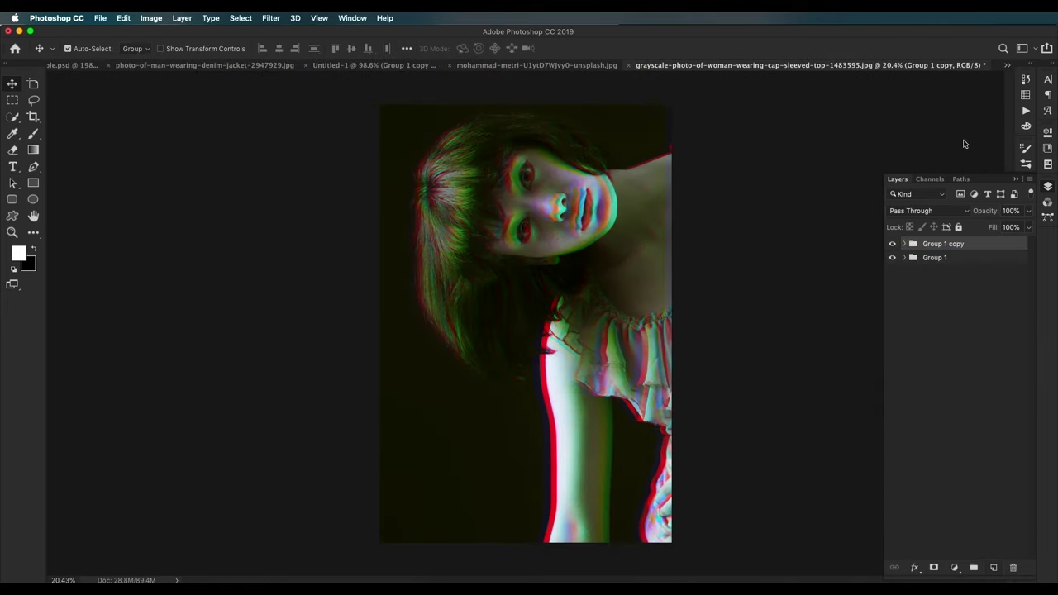
{"action": "right_click", "coordinate": [974, 244]}
{"action": "left_click", "coordinate": [909, 482]}
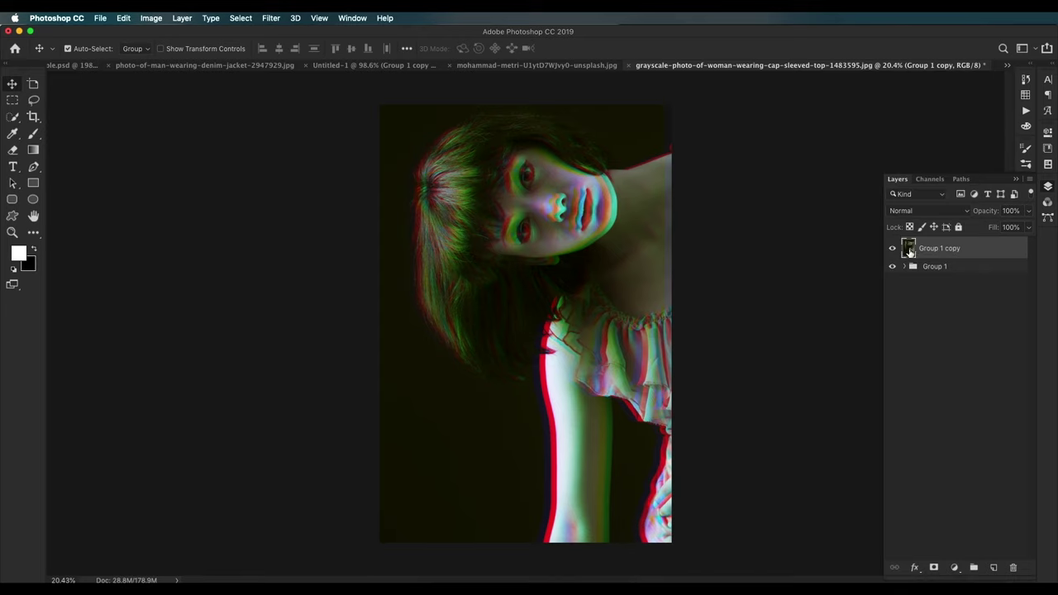
{"action": "left_click", "coordinate": [891, 248]}
{"action": "left_click", "coordinate": [892, 249]}
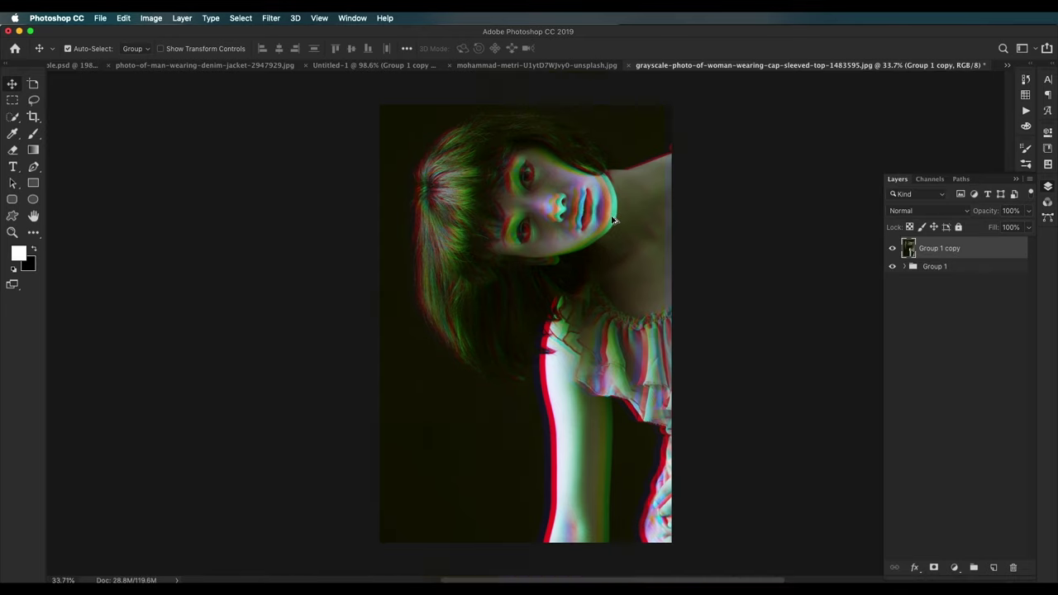
Step: Select several thin horizontal strips of varying length across the hair, face and neck with the Rectangular Marquee tool
{"action": "scroll", "coordinate": [611, 220], "scroll_direction": "up", "scroll_amount": 3}
{"action": "scroll", "coordinate": [578, 228], "scroll_direction": "down", "scroll_amount": 5}
{"action": "scroll", "coordinate": [570, 230], "scroll_direction": "up", "scroll_amount": 2}
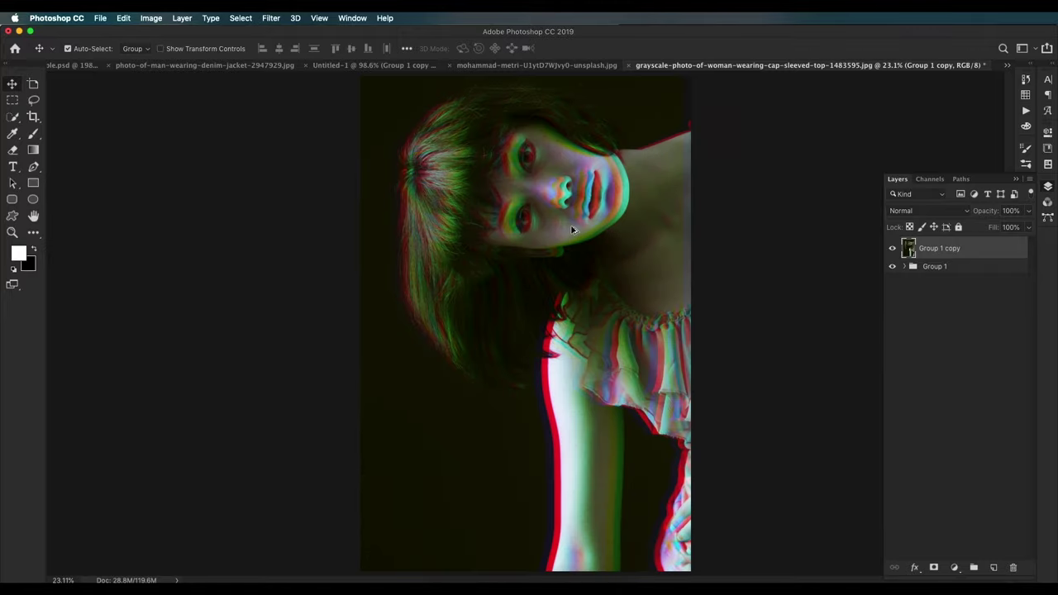
{"action": "scroll", "coordinate": [459, 204], "scroll_direction": "down", "scroll_amount": 2}
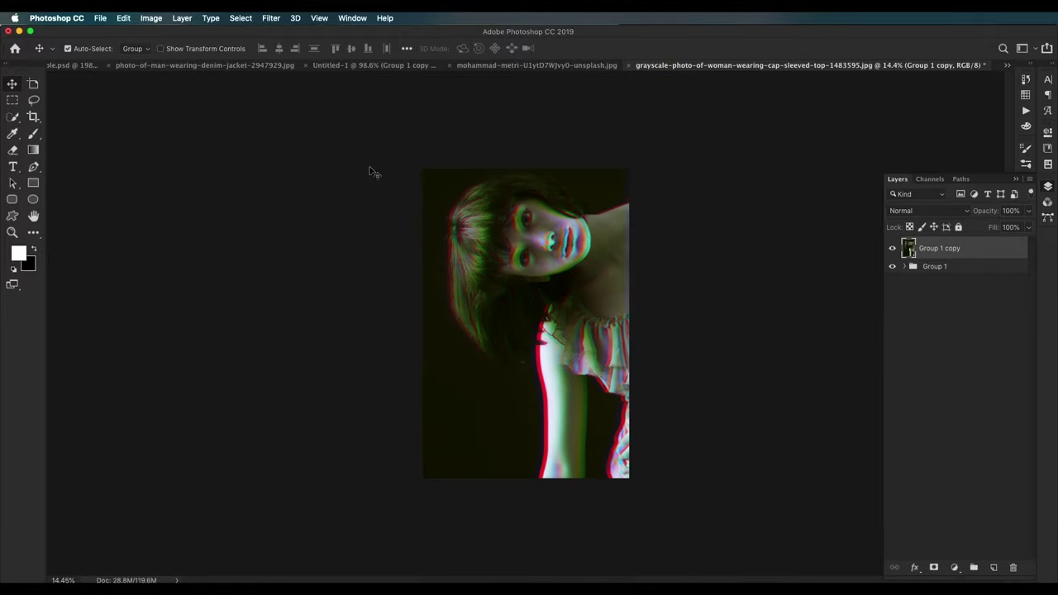
{"action": "scroll", "coordinate": [506, 261], "scroll_direction": "up", "scroll_amount": 2}
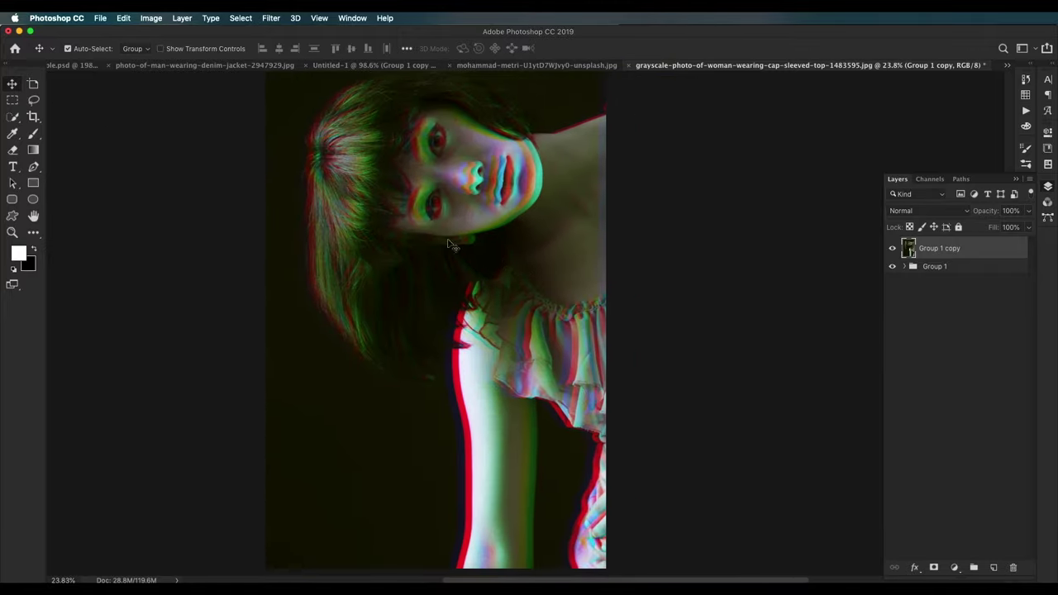
{"action": "left_click", "coordinate": [5, 101]}
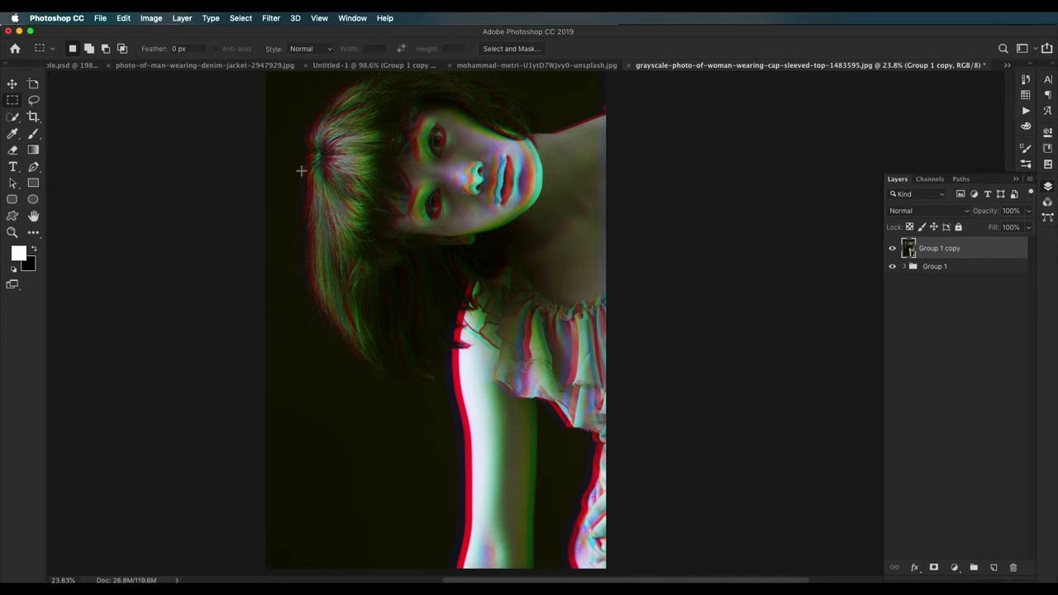
{"action": "scroll", "coordinate": [302, 172], "scroll_direction": "down", "scroll_amount": 2}
{"action": "scroll", "coordinate": [616, 239], "scroll_direction": "up", "scroll_amount": 2}
{"action": "left_click_drag", "start_coordinate": [308, 188], "coordinate": [649, 203]}
{"action": "mouse_move", "coordinate": [306, 229]}
{"action": "left_mouse_down"}
{"action": "mouse_move", "coordinate": [472, 265]}
{"action": "mouse_move", "coordinate": [435, 243]}
{"action": "left_mouse_up"}
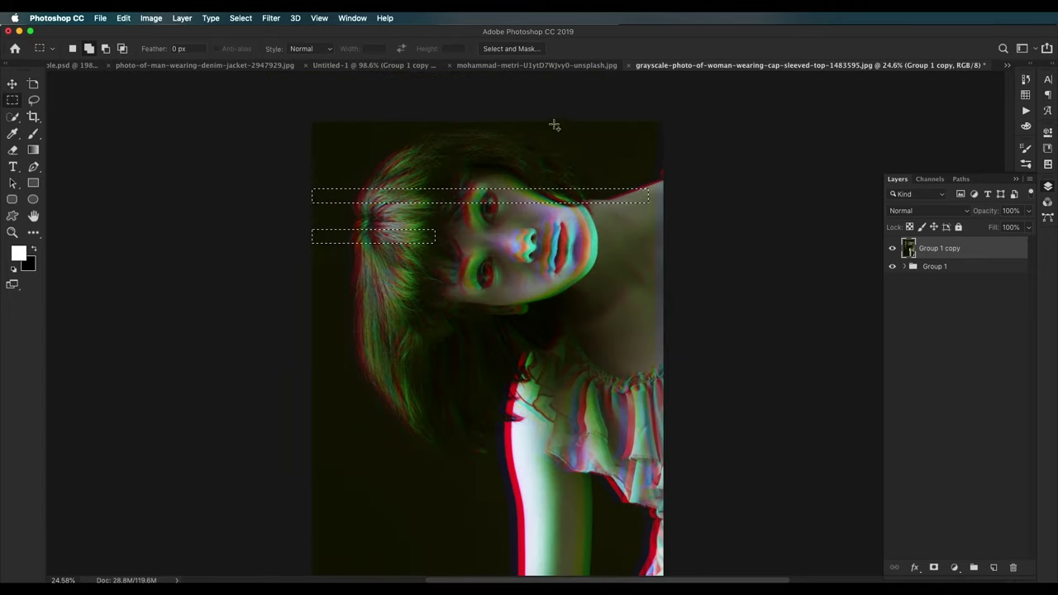
{"action": "left_click_drag", "start_coordinate": [663, 122], "coordinate": [316, 160]}
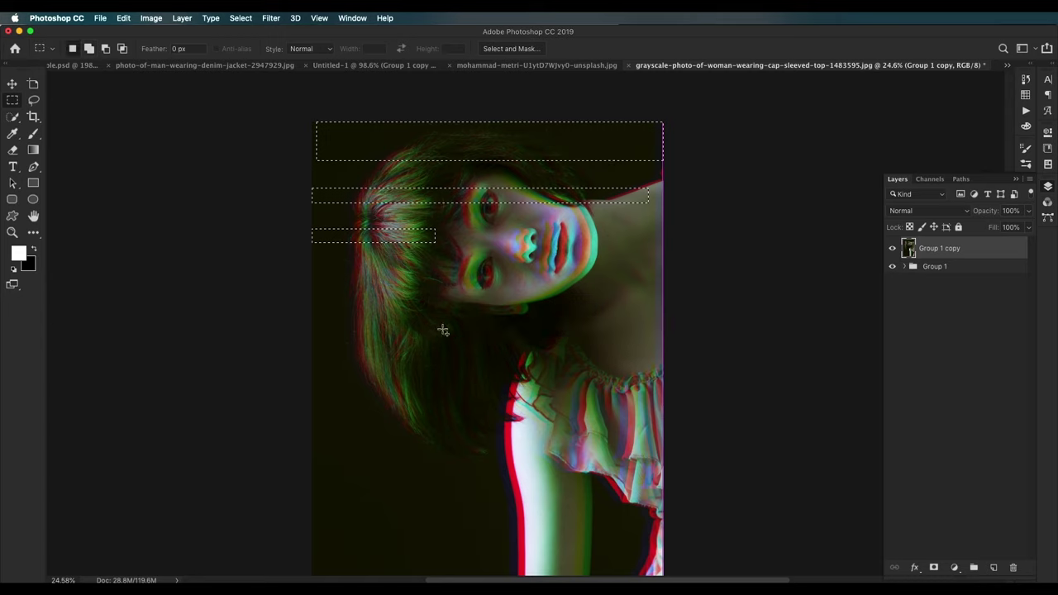
{"action": "left_click_drag", "start_coordinate": [435, 326], "coordinate": [663, 339]}
{"action": "left_click_drag", "start_coordinate": [663, 304], "coordinate": [596, 308]}
{"action": "left_click_drag", "start_coordinate": [334, 281], "coordinate": [505, 286]}
{"action": "left_click_drag", "start_coordinate": [663, 238], "coordinate": [566, 241]}
Step: Add wider horizontal strips across the blouse, the arm and the bottom of the portrait to the selection
{"action": "left_click_drag", "start_coordinate": [713, 391], "coordinate": [237, 452]}
{"action": "scroll", "coordinate": [470, 465], "scroll_direction": "down", "scroll_amount": 5}
{"action": "left_click_drag", "start_coordinate": [697, 357], "coordinate": [433, 393]}
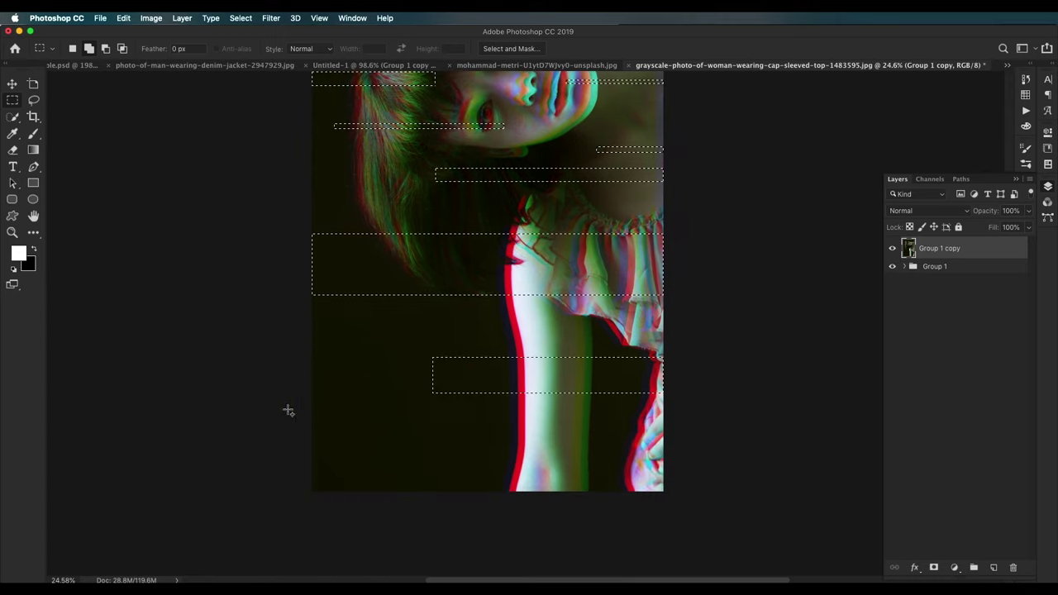
{"action": "left_click_drag", "start_coordinate": [287, 416], "coordinate": [694, 517]}
Step: Subtract thin horizontal slivers from the selected strips to break up their outlines
{"action": "scroll", "coordinate": [496, 372], "scroll_direction": "left", "scroll_amount": 3}
{"action": "left_click_drag", "start_coordinate": [371, 270], "coordinate": [622, 280]}
{"action": "left_click_drag", "start_coordinate": [389, 449], "coordinate": [628, 469]}
{"action": "scroll", "coordinate": [695, 441], "scroll_direction": "up", "scroll_amount": 5}
{"action": "scroll", "coordinate": [699, 422], "scroll_direction": "down", "scroll_amount": 7}
{"action": "scroll", "coordinate": [692, 412], "scroll_direction": "up", "scroll_amount": 3}
{"action": "left_click_drag", "start_coordinate": [711, 466], "coordinate": [632, 469]}
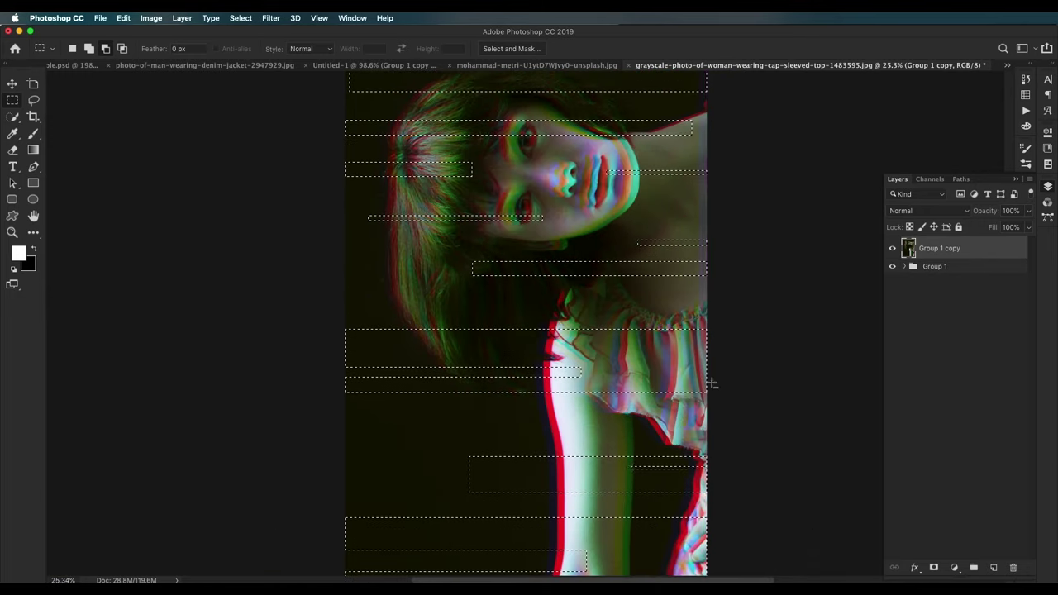
{"action": "left_click_drag", "start_coordinate": [713, 355], "coordinate": [611, 360]}
{"action": "left_click_drag", "start_coordinate": [724, 268], "coordinate": [642, 272]}
{"action": "scroll", "coordinate": [658, 375], "scroll_direction": "down", "scroll_amount": 6}
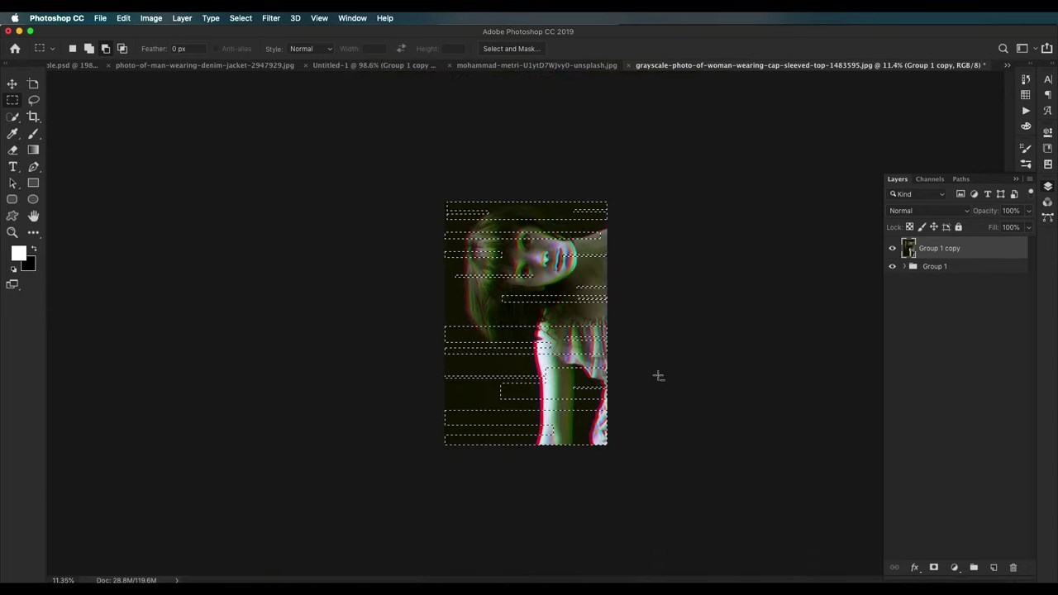
{"action": "scroll", "coordinate": [524, 281], "scroll_direction": "up", "scroll_amount": 2}
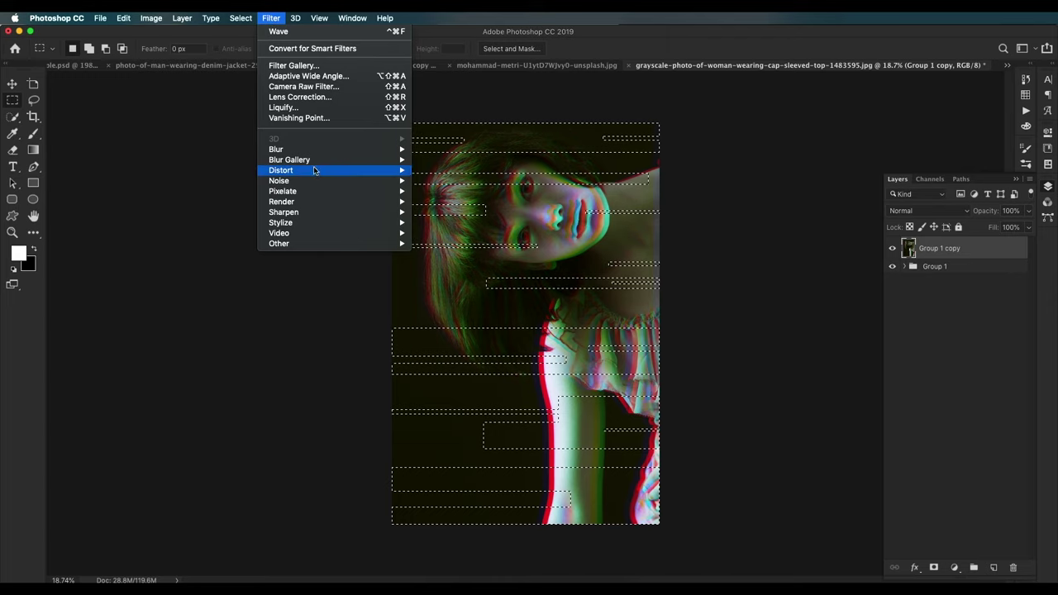
Step: Set up a Square Wave distortion with 2 generators, wavelength 51 to 699, amplitude 113 to 541 and 27% horizontal scale
{"action": "mouse_move", "coordinate": [314, 170]}
{"action": "left_click", "coordinate": [479, 241]}
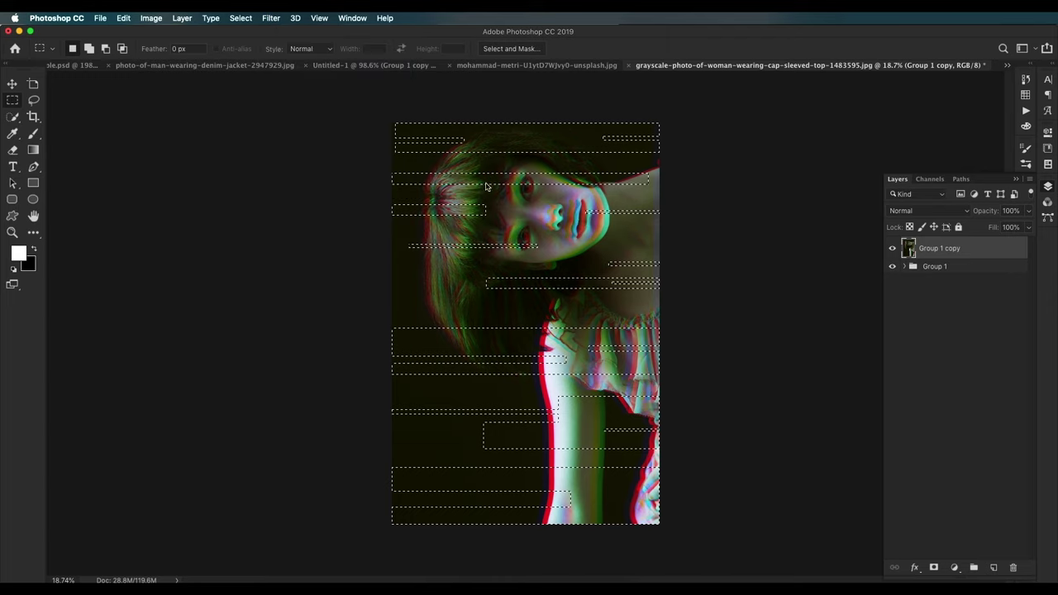
{"action": "left_click_drag", "start_coordinate": [331, 150], "coordinate": [303, 83]}
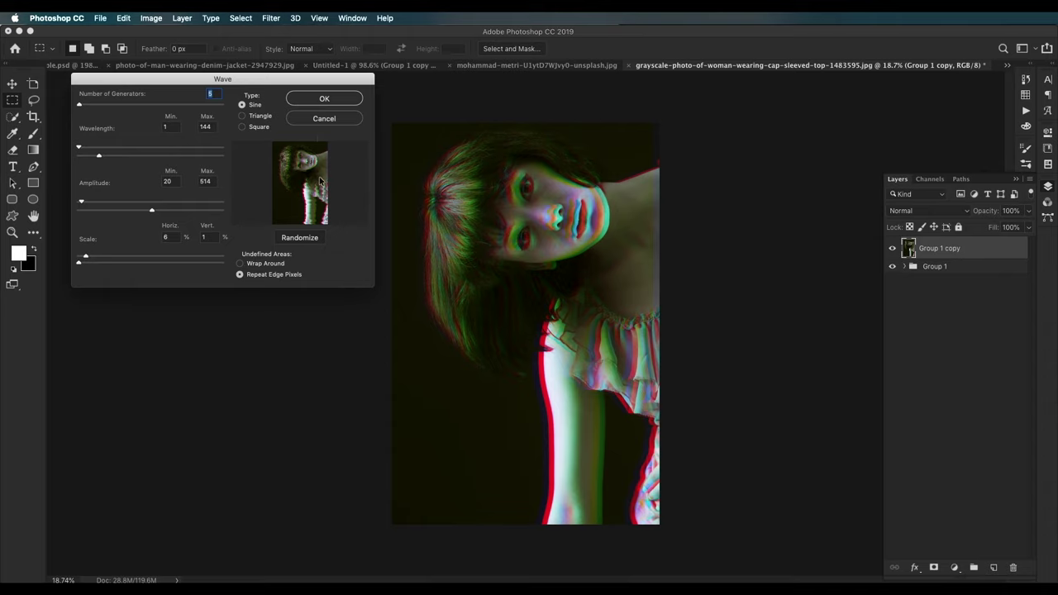
{"action": "left_click", "coordinate": [242, 127]}
{"action": "type", "text": "2"}
{"action": "left_click_drag", "start_coordinate": [218, 95], "coordinate": [197, 96]}
{"action": "left_click_drag", "start_coordinate": [97, 159], "coordinate": [179, 159]}
{"action": "mouse_move", "coordinate": [79, 148]}
{"action": "left_mouse_down"}
{"action": "mouse_move", "coordinate": [129, 149]}
{"action": "mouse_move", "coordinate": [85, 149]}
{"action": "left_mouse_up"}
{"action": "left_click_drag", "start_coordinate": [118, 201], "coordinate": [94, 200]}
{"action": "left_click_drag", "start_coordinate": [85, 257], "coordinate": [117, 255]}
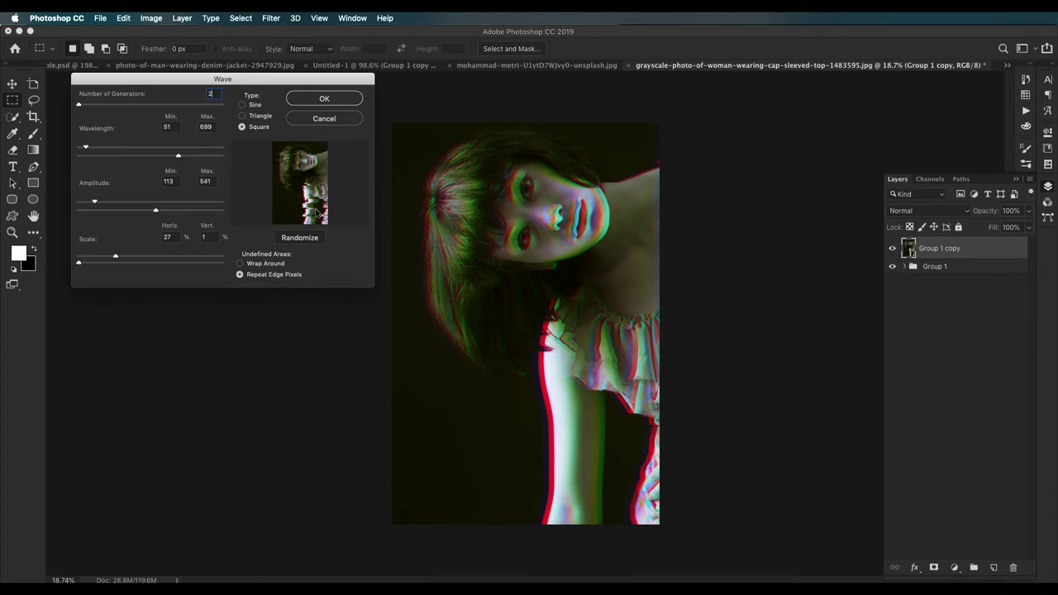
Step: Refine the Wave to maximum wavelength 741, amplitude 240 to 449 and 18% horizontal scale, apply it, and clear the selection
{"action": "left_click_drag", "start_coordinate": [111, 258], "coordinate": [64, 267]}
{"action": "left_click_drag", "start_coordinate": [99, 258], "coordinate": [105, 259]}
{"action": "left_click_drag", "start_coordinate": [157, 212], "coordinate": [113, 202]}
{"action": "mouse_move", "coordinate": [178, 158]}
{"action": "left_mouse_down"}
{"action": "mouse_move", "coordinate": [193, 158]}
{"action": "mouse_move", "coordinate": [183, 159]}
{"action": "left_mouse_up"}
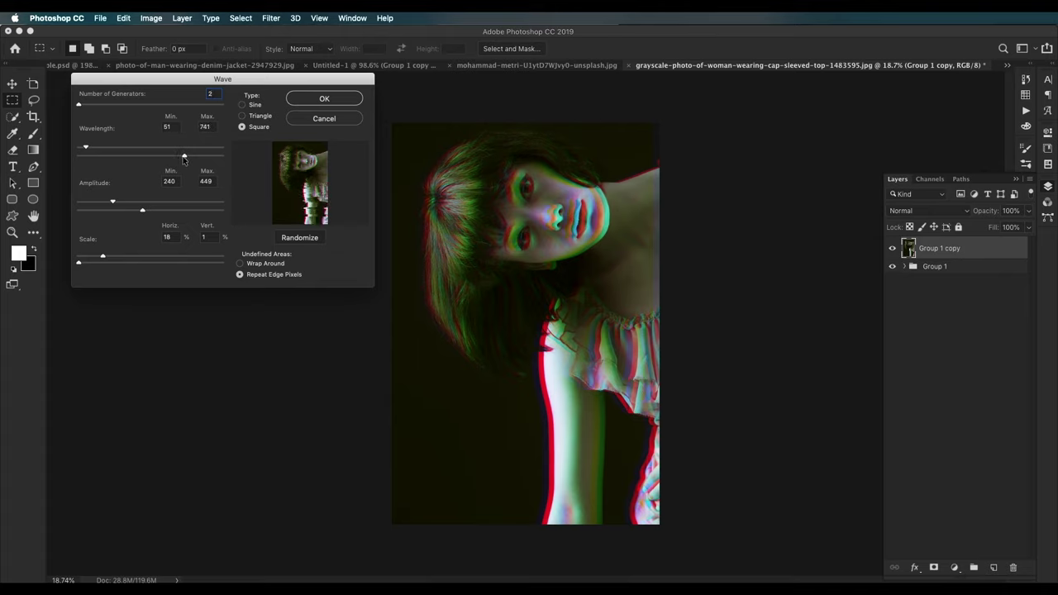
{"action": "left_click", "coordinate": [342, 100]}
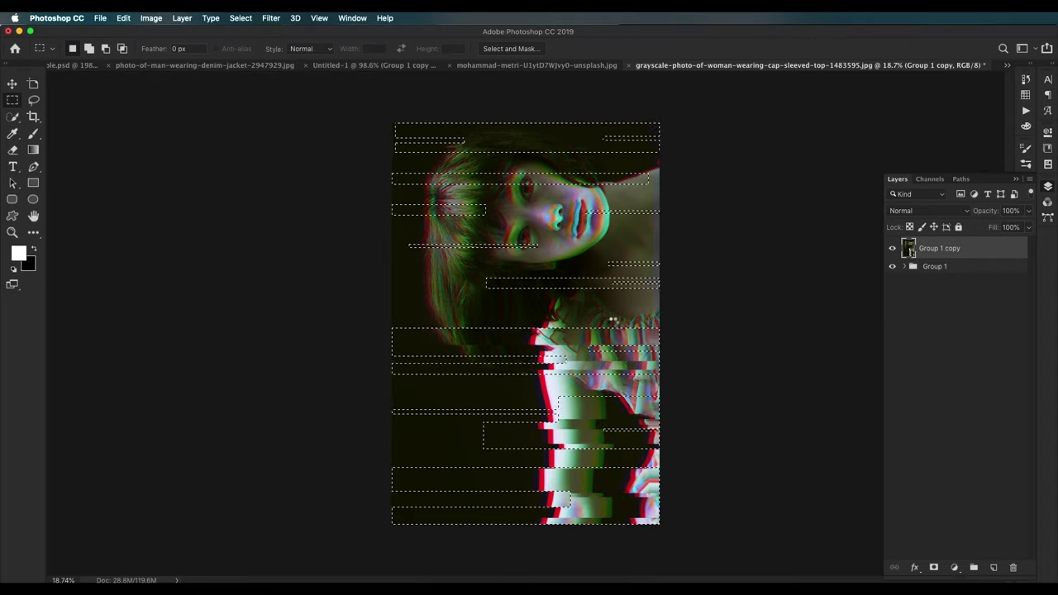
{"action": "key", "text": "super+d"}
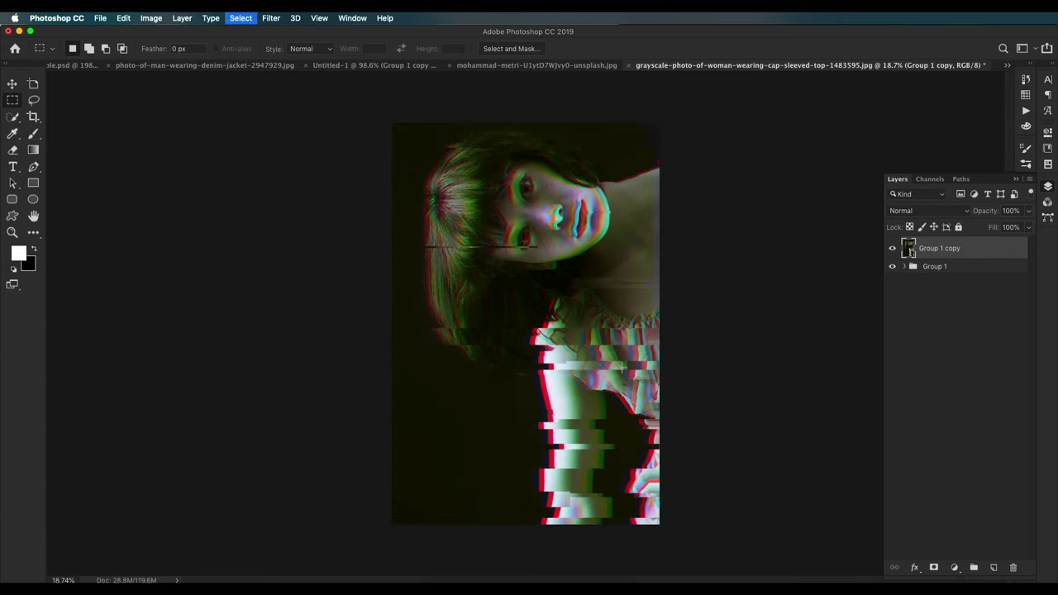
Step: Select three wide horizontal strips across the upper hair, the neck and blouse top, and the lower arm
{"action": "scroll", "coordinate": [616, 364], "scroll_direction": "up", "scroll_amount": 5}
{"action": "left_click_drag", "start_coordinate": [610, 284], "coordinate": [609, 355]}
{"action": "scroll", "coordinate": [609, 355], "scroll_direction": "down", "scroll_amount": 6}
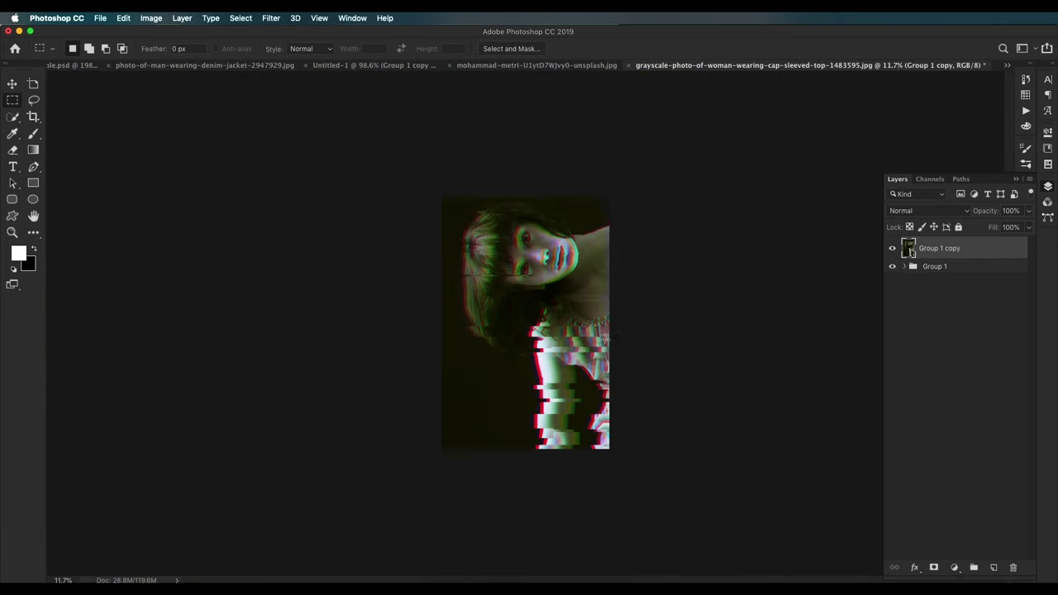
{"action": "scroll", "coordinate": [595, 312], "scroll_direction": "up", "scroll_amount": 3}
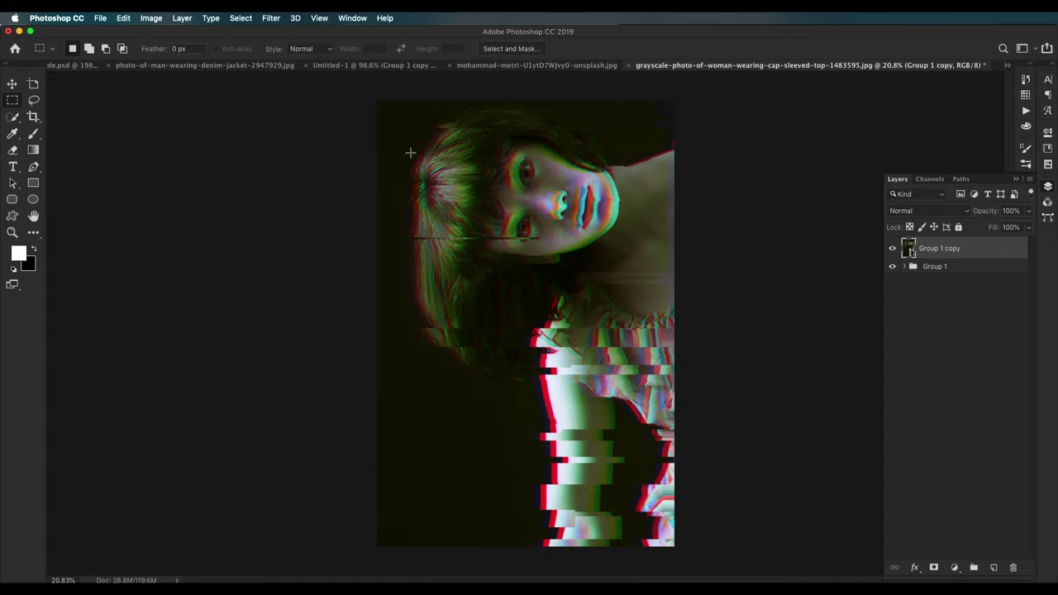
{"action": "left_click_drag", "start_coordinate": [350, 121], "coordinate": [703, 170]}
{"action": "left_click_drag", "start_coordinate": [719, 297], "coordinate": [354, 387]}
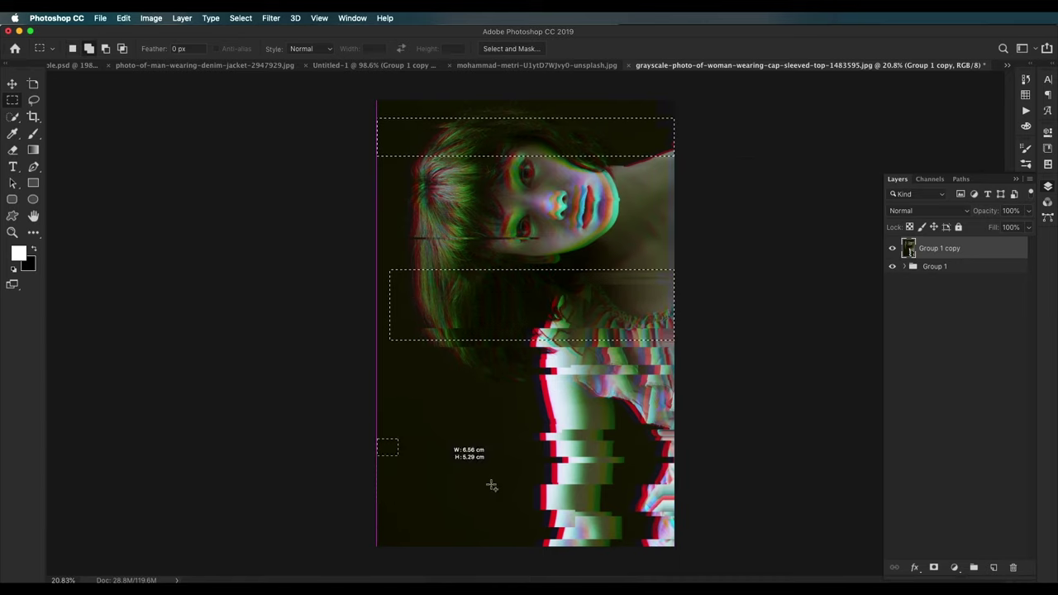
{"action": "left_click_drag", "start_coordinate": [491, 484], "coordinate": [747, 522]}
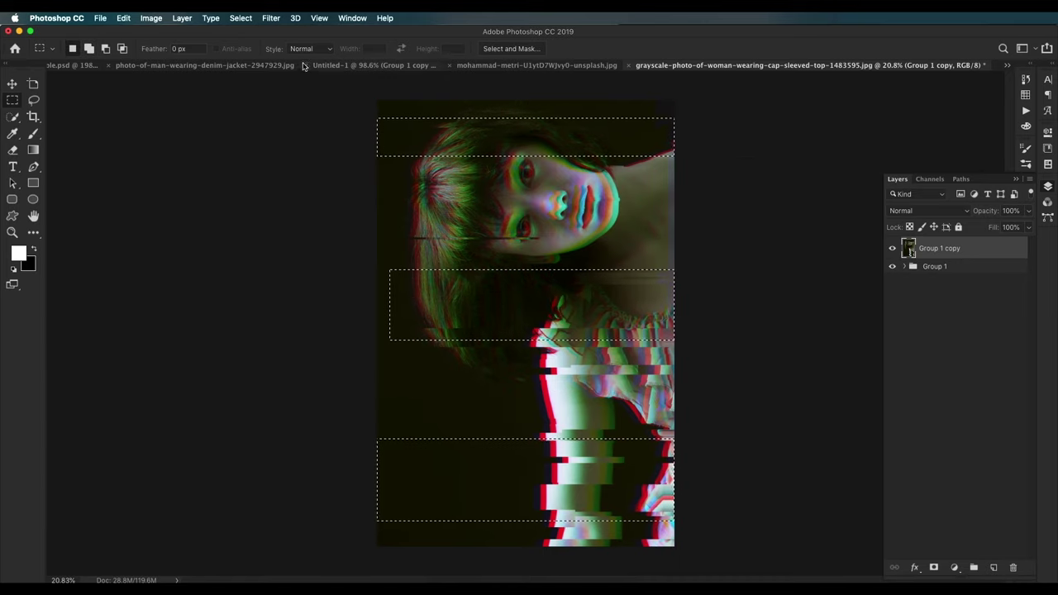
Step: Apply a Square Wave distortion to the strips with 2 generators, wavelength 371 to 475, amplitude 240 to 441 and 18% horizontal scale
{"action": "left_click", "coordinate": [270, 17]}
{"action": "mouse_move", "coordinate": [300, 170]}
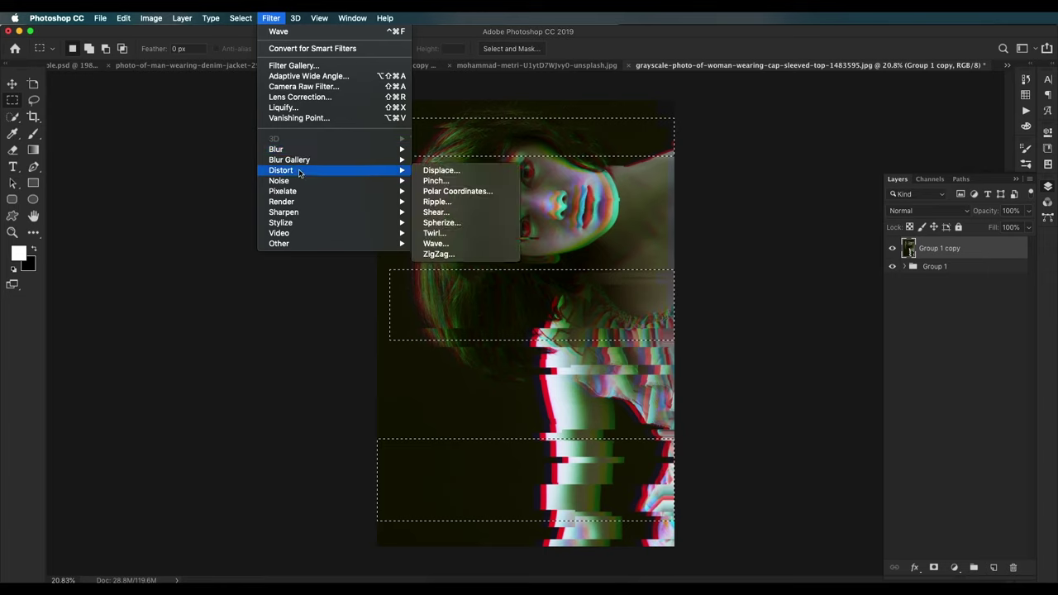
{"action": "left_click", "coordinate": [436, 243]}
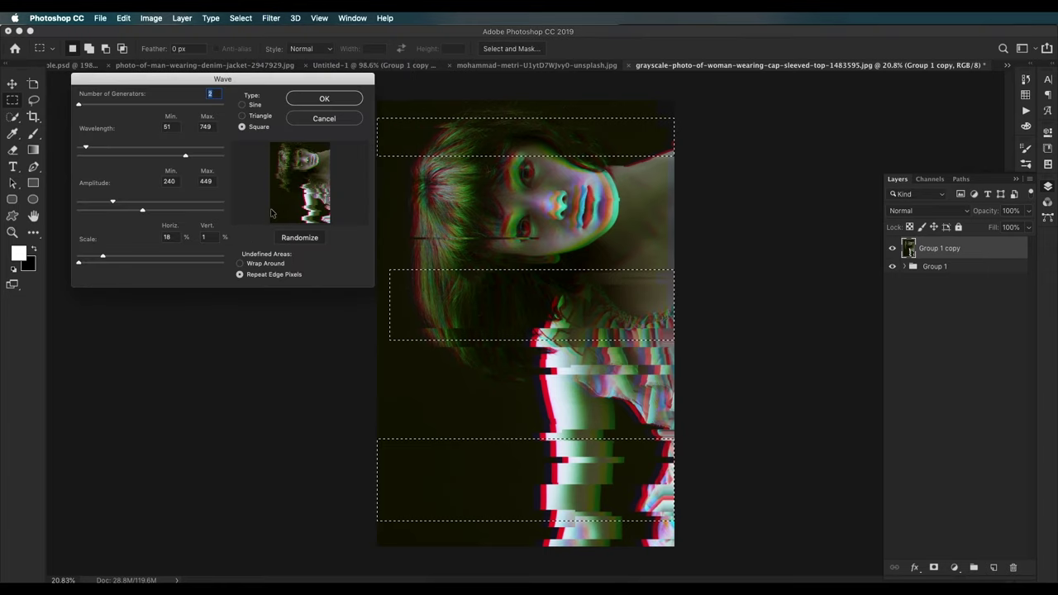
{"action": "left_click_drag", "start_coordinate": [92, 148], "coordinate": [148, 160]}
{"action": "left_click", "coordinate": [299, 100]}
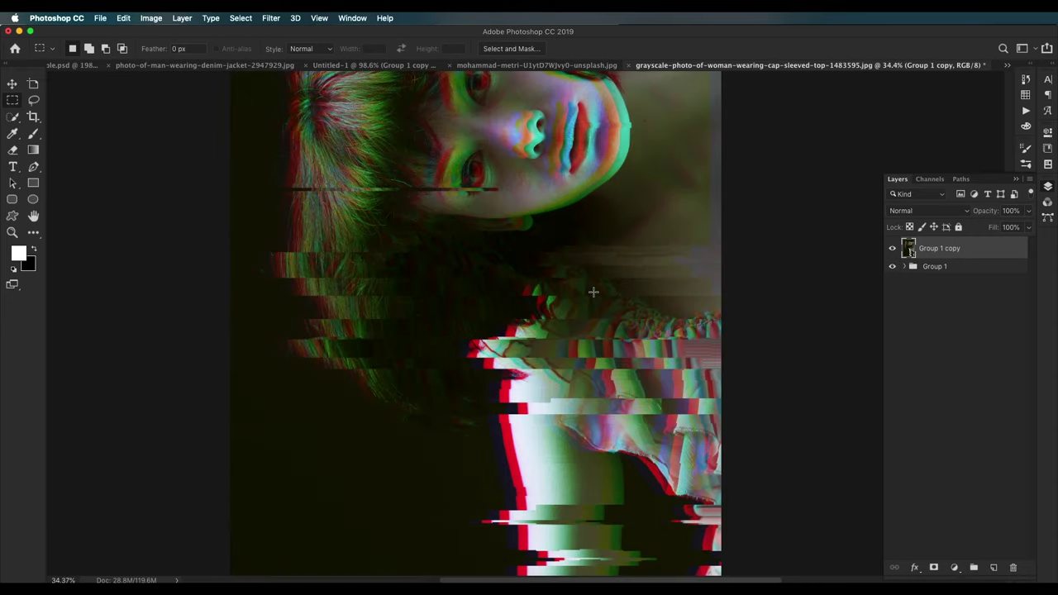
Step: Distort strips over the lips and the lower eye with a Square Wave, wavelength 43 to 510, amplitude 244 to 787, 22% horizontal scale, and deselect
{"action": "left_click_drag", "start_coordinate": [669, 184], "coordinate": [577, 208]}
{"action": "left_click_drag", "start_coordinate": [381, 221], "coordinate": [541, 249]}
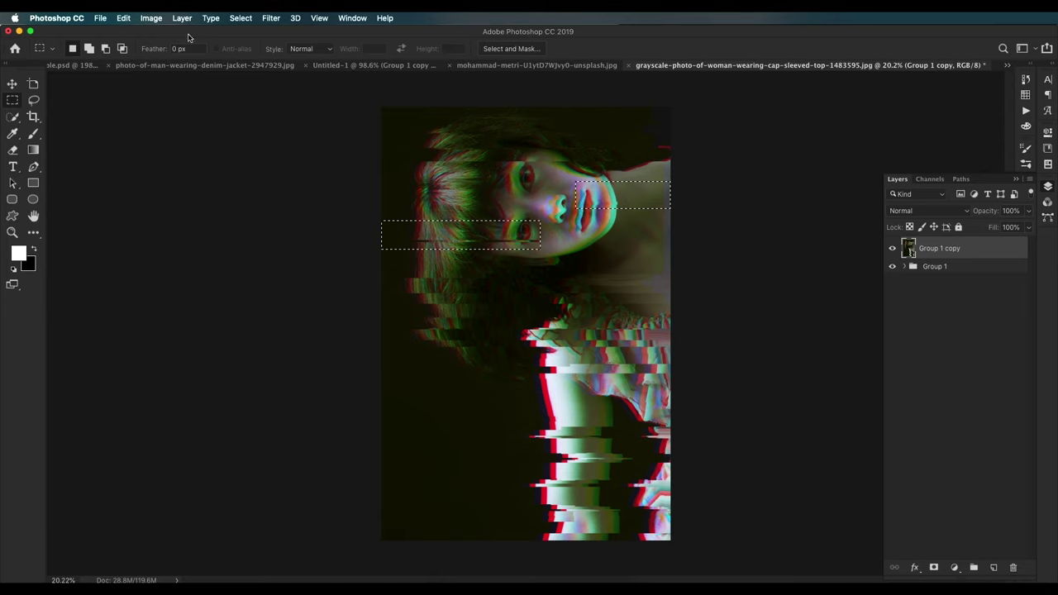
{"action": "left_click", "coordinate": [277, 19]}
{"action": "mouse_move", "coordinate": [314, 171]}
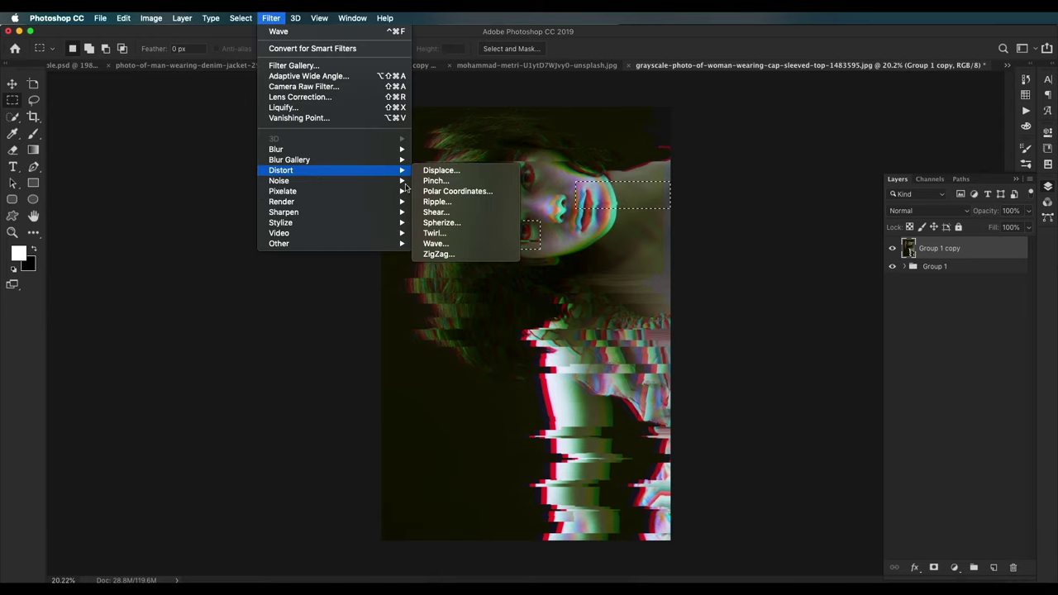
{"action": "left_click", "coordinate": [436, 245]}
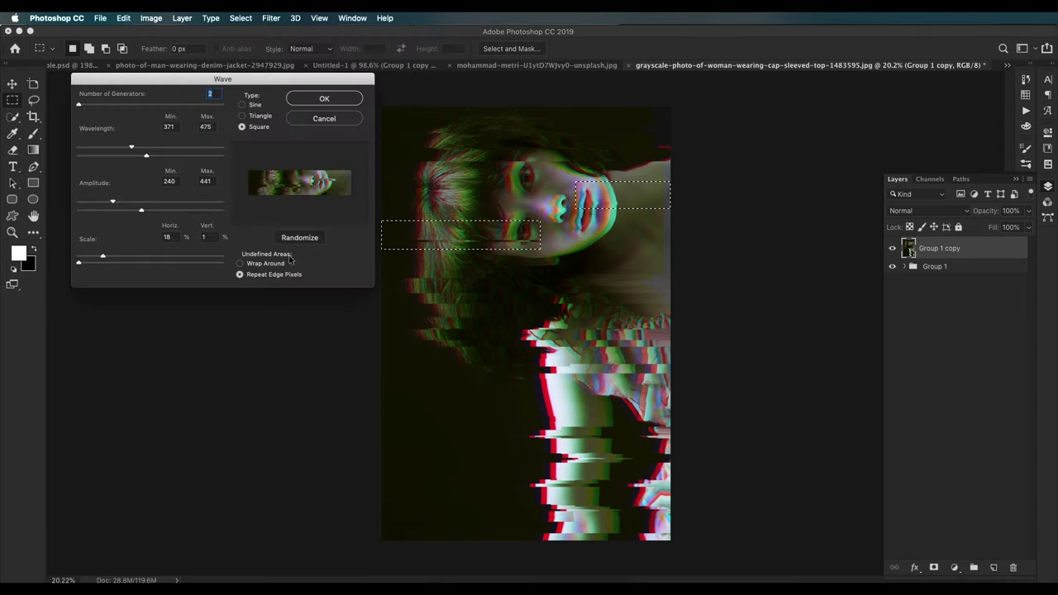
{"action": "mouse_move", "coordinate": [102, 256]}
{"action": "left_mouse_down"}
{"action": "mouse_move", "coordinate": [124, 256]}
{"action": "mouse_move", "coordinate": [86, 256]}
{"action": "mouse_move", "coordinate": [107, 256]}
{"action": "left_mouse_up"}
{"action": "left_click_drag", "start_coordinate": [131, 148], "coordinate": [152, 162]}
{"action": "left_click_drag", "start_coordinate": [113, 202], "coordinate": [85, 201]}
{"action": "left_click", "coordinate": [359, 98]}
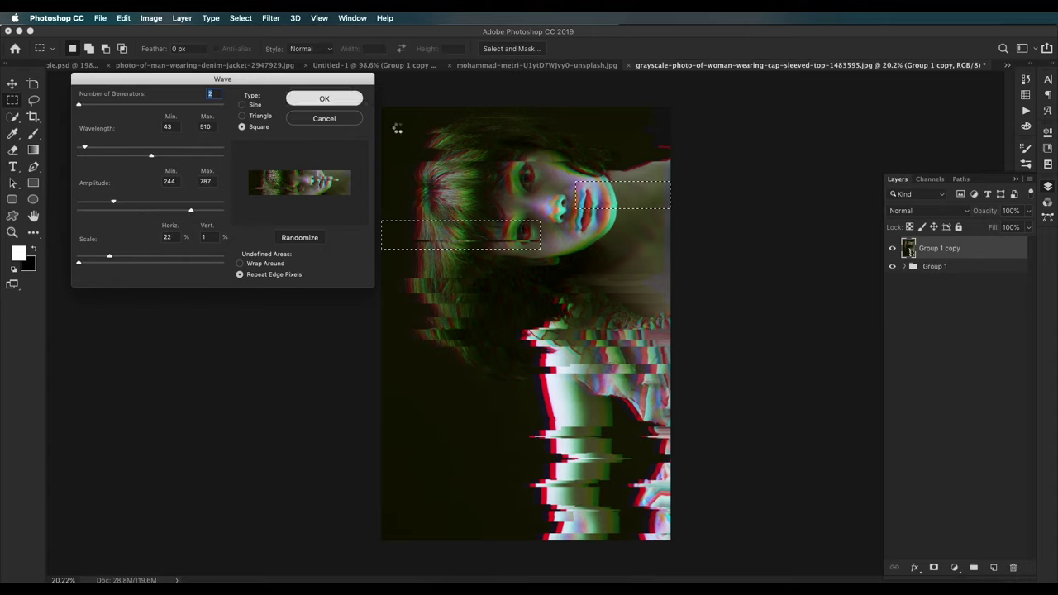
{"action": "key", "text": "super+minus"}
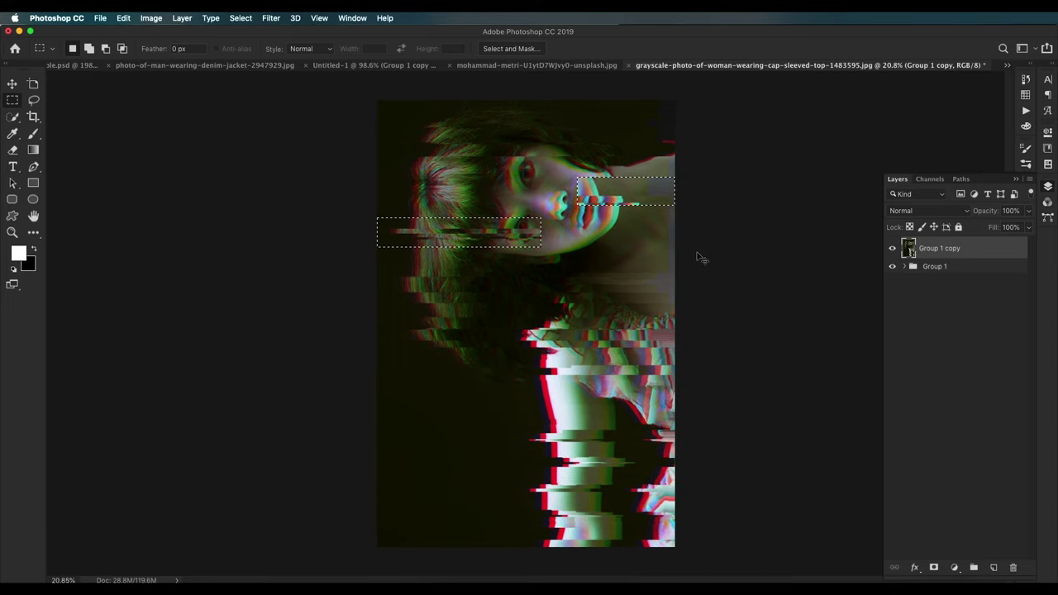
{"action": "key", "text": "super+d"}
{"action": "key", "text": "super+plus"}
Step: Examine the glitch distortions in the reference artwork rgb-devotchkah-dribble.psd, especially the wavy strips in the green woman portrait
{"action": "left_click", "coordinate": [86, 65]}
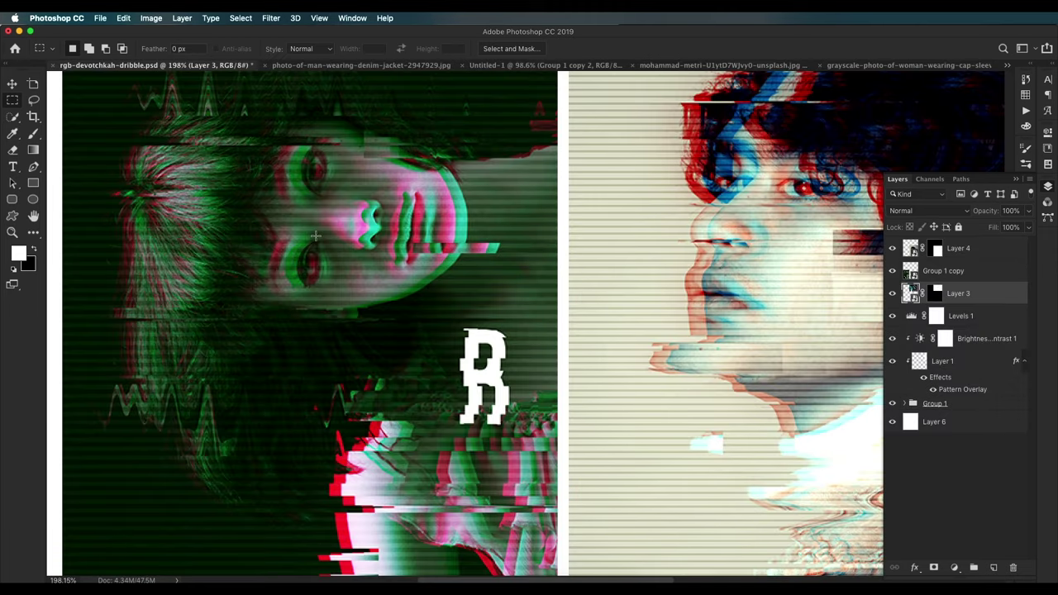
{"action": "scroll", "coordinate": [316, 237], "scroll_direction": "down", "scroll_amount": 5}
{"action": "scroll", "coordinate": [342, 175], "scroll_direction": "up", "scroll_amount": 5}
{"action": "scroll", "coordinate": [340, 166], "scroll_direction": "up", "scroll_amount": 2}
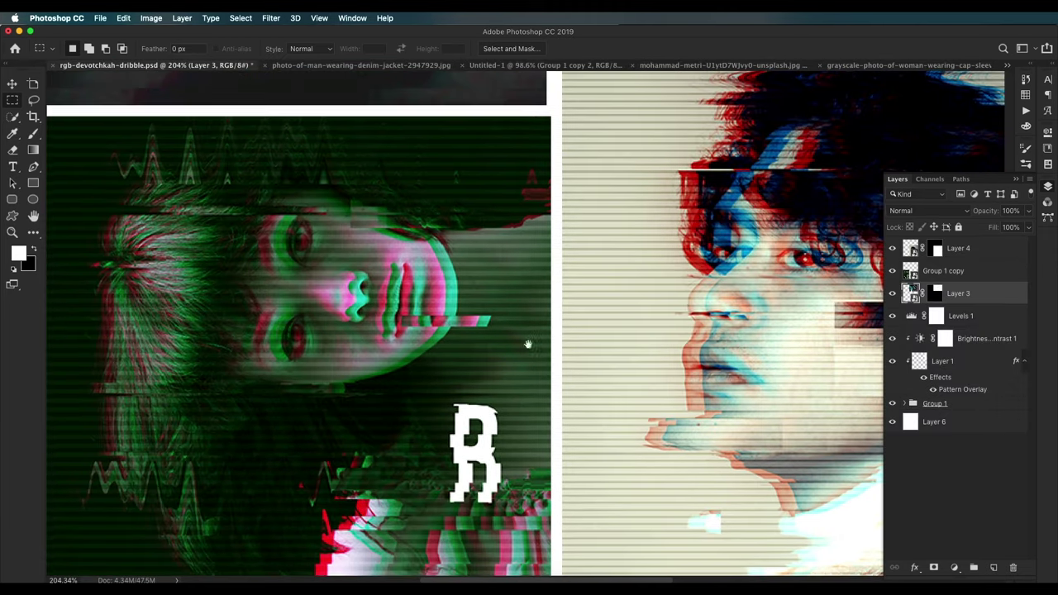
{"action": "scroll", "coordinate": [527, 344], "scroll_direction": "down", "scroll_amount": 3}
{"action": "scroll", "coordinate": [527, 344], "scroll_direction": "down", "scroll_amount": 2}
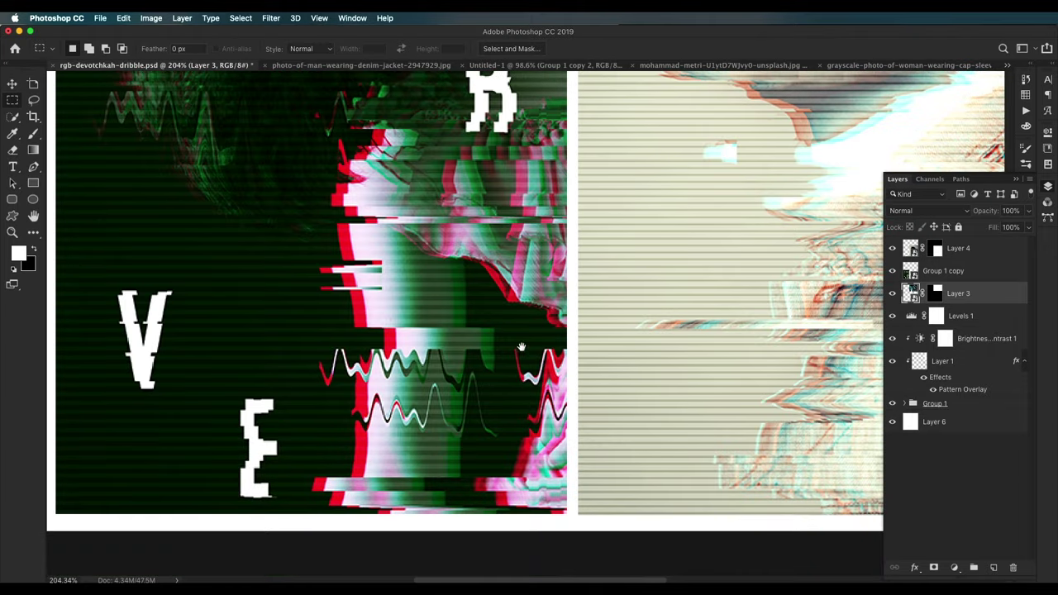
{"action": "scroll", "coordinate": [522, 346], "scroll_direction": "up", "scroll_amount": 5}
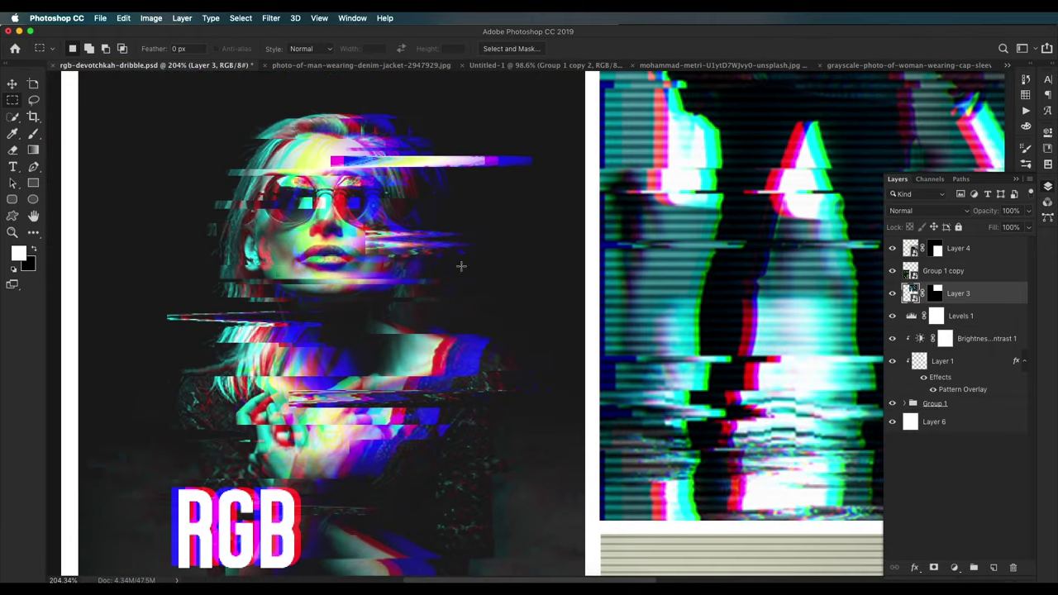
{"action": "scroll", "coordinate": [400, 255], "scroll_direction": "down", "scroll_amount": 1}
{"action": "scroll", "coordinate": [520, 397], "scroll_direction": "down", "scroll_amount": 5}
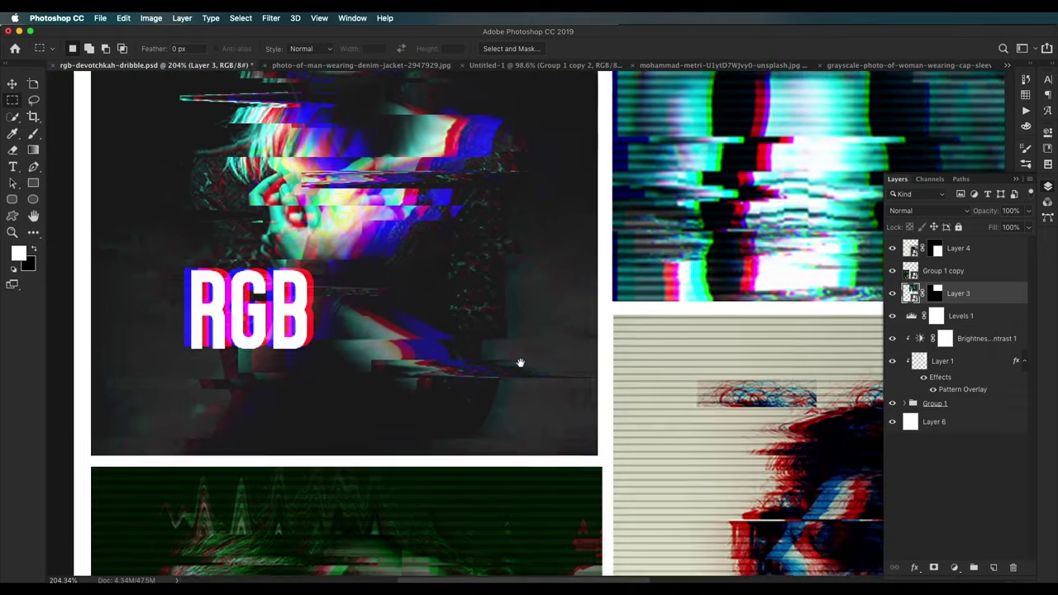
Step: Return to the grayscale woman portrait and select horizontal strips across the top of the head, the upper arm and the lower arm
{"action": "left_click", "coordinate": [858, 66]}
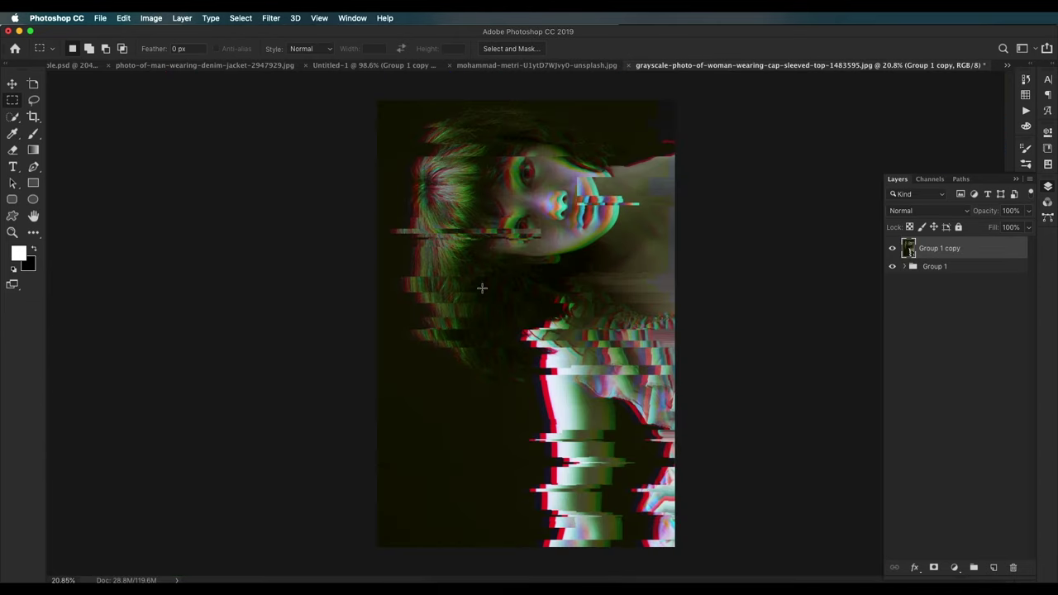
{"action": "scroll", "coordinate": [539, 212], "scroll_direction": "up", "scroll_amount": 5}
{"action": "mouse_move", "coordinate": [582, 222]}
{"action": "left_mouse_down"}
{"action": "mouse_move", "coordinate": [460, 329]}
{"action": "mouse_move", "coordinate": [461, 300]}
{"action": "left_mouse_up"}
{"action": "mouse_move", "coordinate": [137, 126]}
{"action": "left_mouse_down"}
{"action": "mouse_move", "coordinate": [697, 235]}
{"action": "mouse_move", "coordinate": [713, 208]}
{"action": "left_mouse_up"}
{"action": "left_click_drag", "start_coordinate": [650, 359], "coordinate": [656, 330]}
{"action": "scroll", "coordinate": [651, 347], "scroll_direction": "down", "scroll_amount": 10}
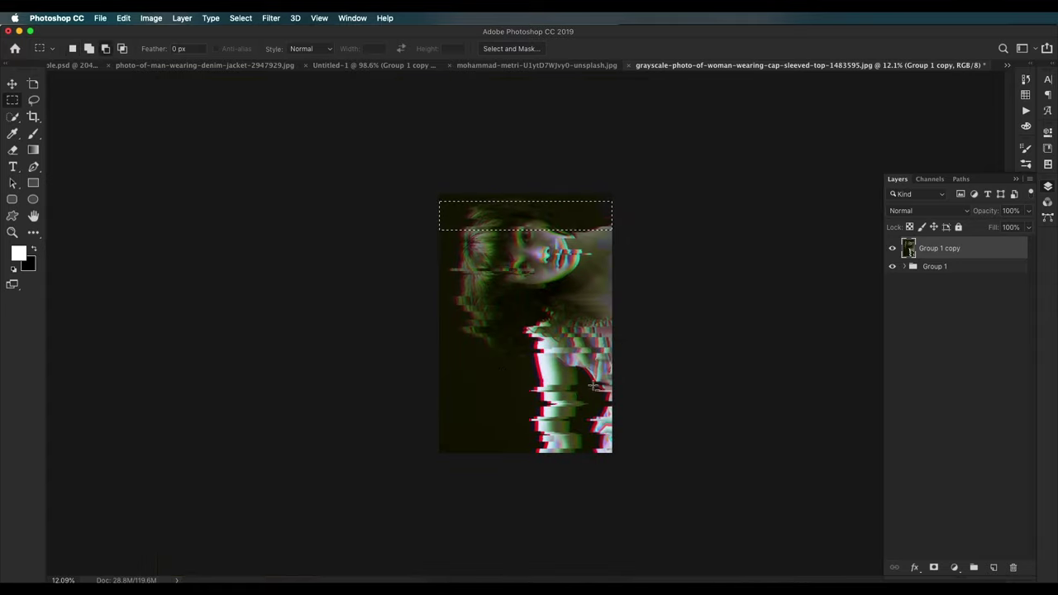
{"action": "left_click_drag", "start_coordinate": [430, 355], "coordinate": [662, 387]}
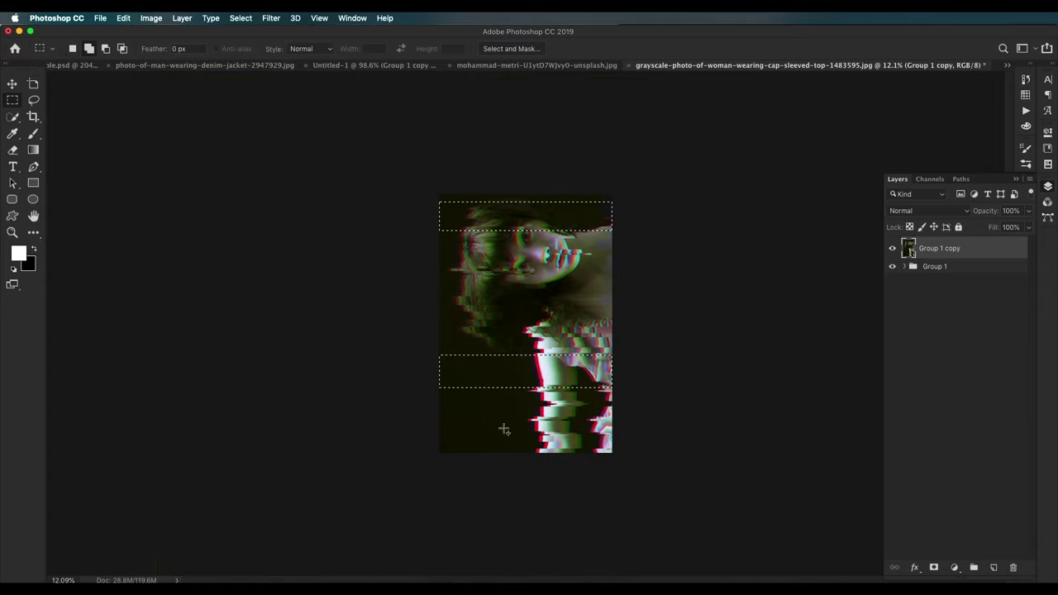
{"action": "left_click_drag", "start_coordinate": [462, 419], "coordinate": [632, 440]}
{"action": "scroll", "coordinate": [631, 438], "scroll_direction": "up", "scroll_amount": 2}
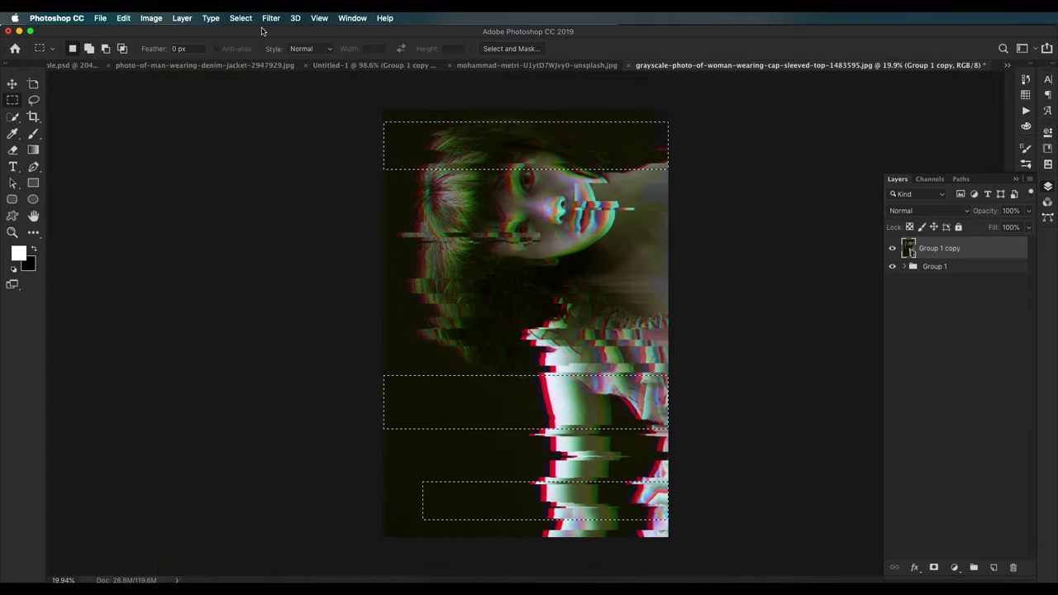
Step: Set up a Sine Wave distortion with wavelength 28 to 214, 1% horizontal scale and 35% vertical scale
{"action": "left_click", "coordinate": [271, 17]}
{"action": "mouse_move", "coordinate": [286, 170]}
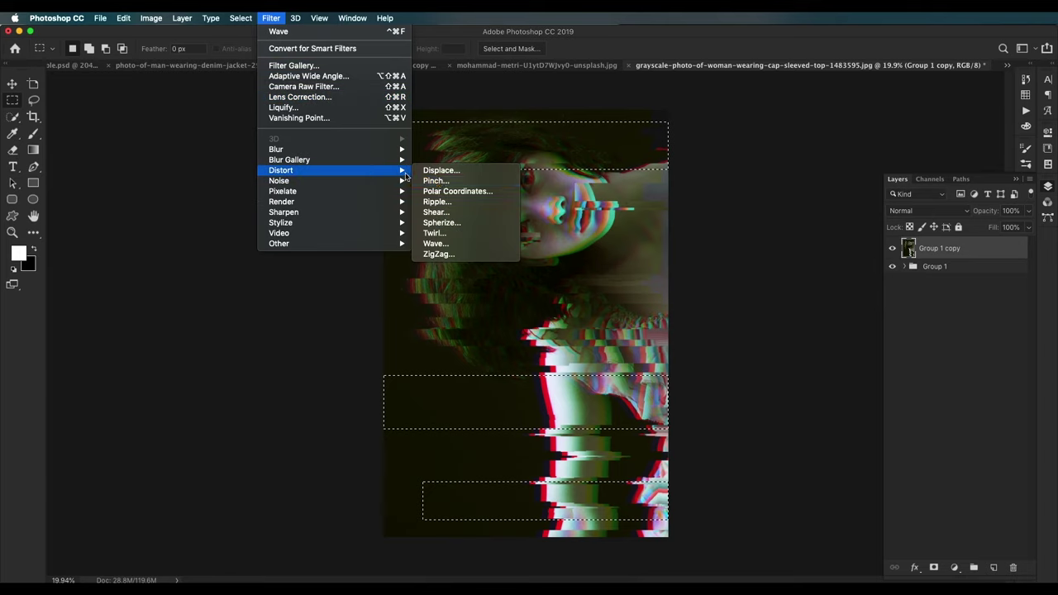
{"action": "left_click", "coordinate": [443, 244]}
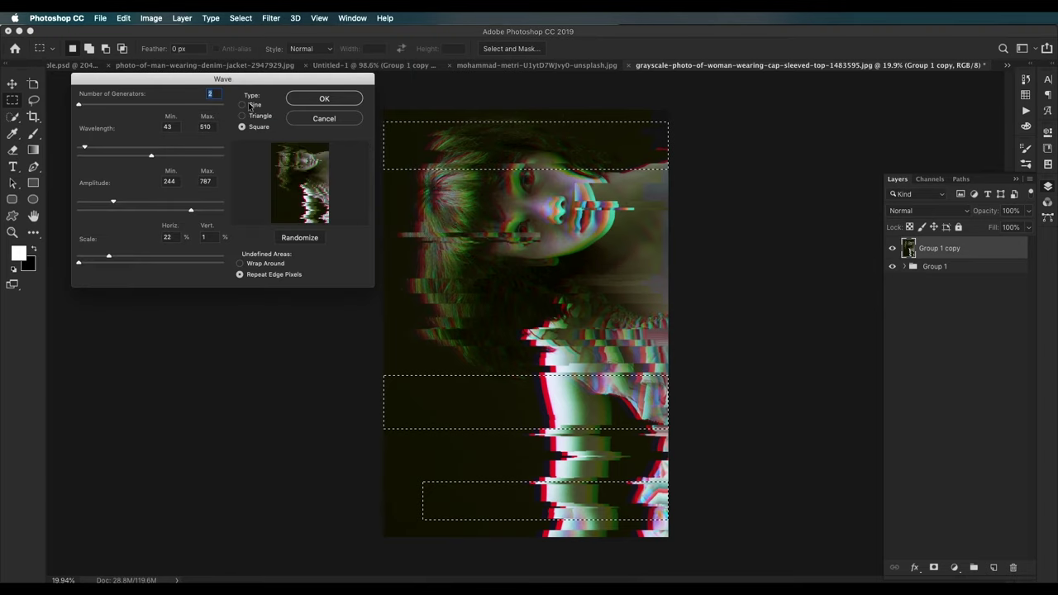
{"action": "left_click", "coordinate": [244, 105]}
{"action": "left_click_drag", "start_coordinate": [81, 265], "coordinate": [128, 260]}
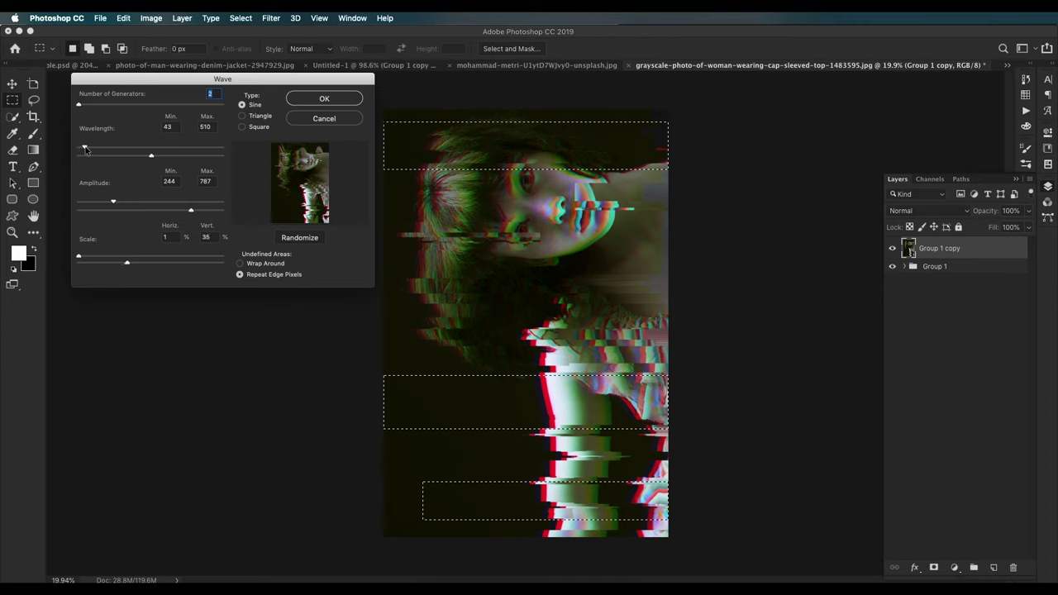
{"action": "mouse_move", "coordinate": [85, 150]}
{"action": "left_mouse_down"}
{"action": "mouse_move", "coordinate": [114, 149]}
{"action": "mouse_move", "coordinate": [83, 151]}
{"action": "left_mouse_up"}
{"action": "left_click_drag", "start_coordinate": [152, 157], "coordinate": [107, 164]}
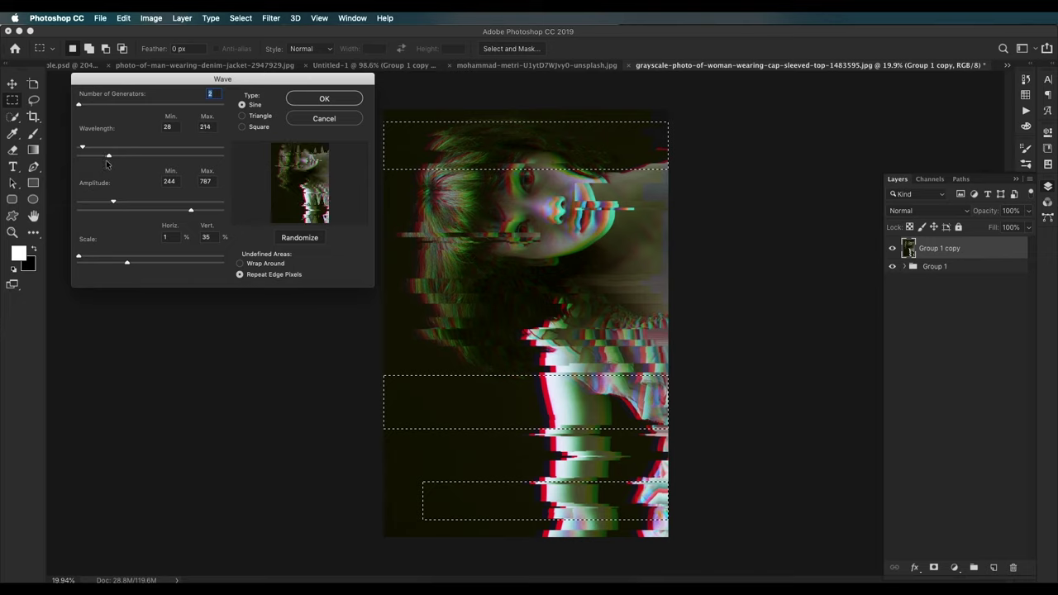
Step: Refine the Wave to 5 generators, maximum wavelength 133, amplitude 63 to 198 and 47% vertical scale, apply it, and clear the selection
{"action": "left_click_drag", "start_coordinate": [111, 202], "coordinate": [87, 203]}
{"action": "left_click_drag", "start_coordinate": [168, 211], "coordinate": [126, 213]}
{"action": "left_click_drag", "start_coordinate": [220, 93], "coordinate": [206, 96]}
{"action": "type", "text": "2"}
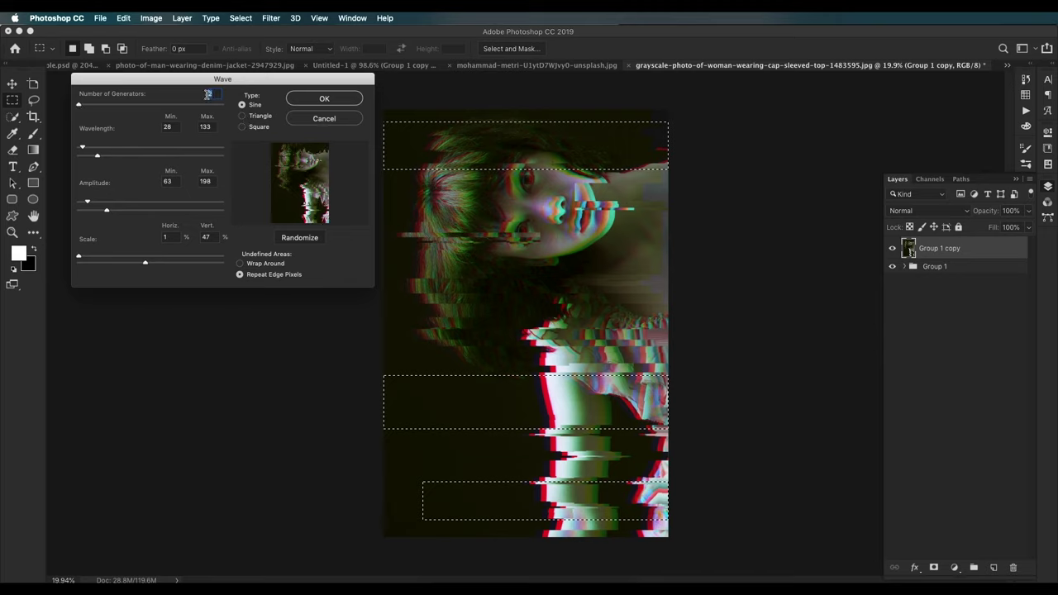
{"action": "type", "text": "5"}
{"action": "left_click", "coordinate": [319, 99]}
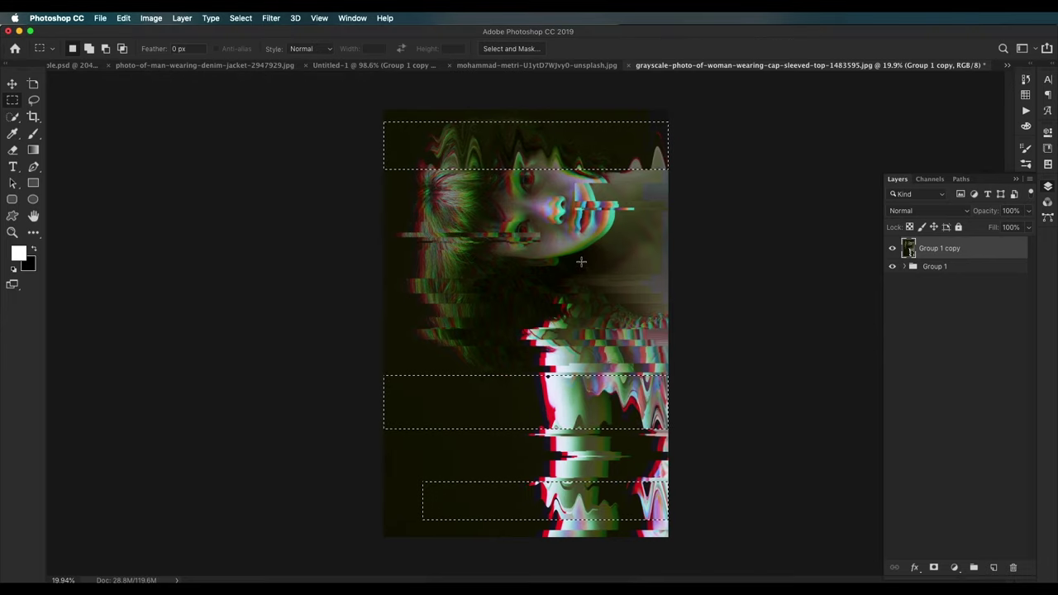
{"action": "key", "text": "super+d"}
Step: Inspect the wavy strips on the portrait's arm and blouse up close and the overall glitch effect
{"action": "key", "text": "super+minus"}
{"action": "scroll", "coordinate": [612, 285], "scroll_direction": "up", "scroll_amount": 3}
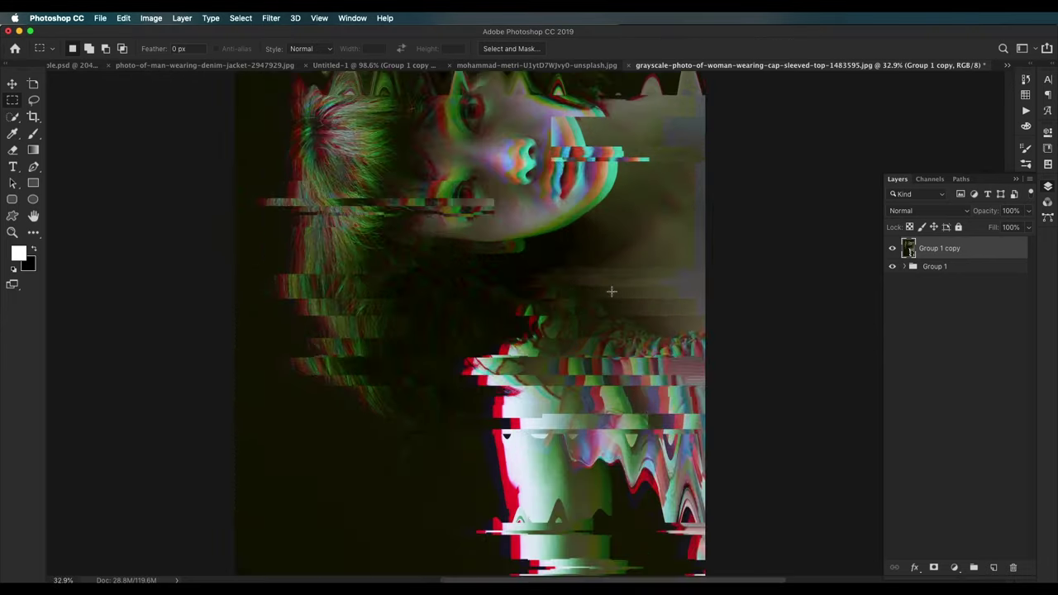
{"action": "left_click_drag", "start_coordinate": [642, 399], "coordinate": [585, 331]}
{"action": "scroll", "coordinate": [596, 398], "scroll_direction": "down", "scroll_amount": 2}
{"action": "scroll", "coordinate": [595, 398], "scroll_direction": "up", "scroll_amount": 3}
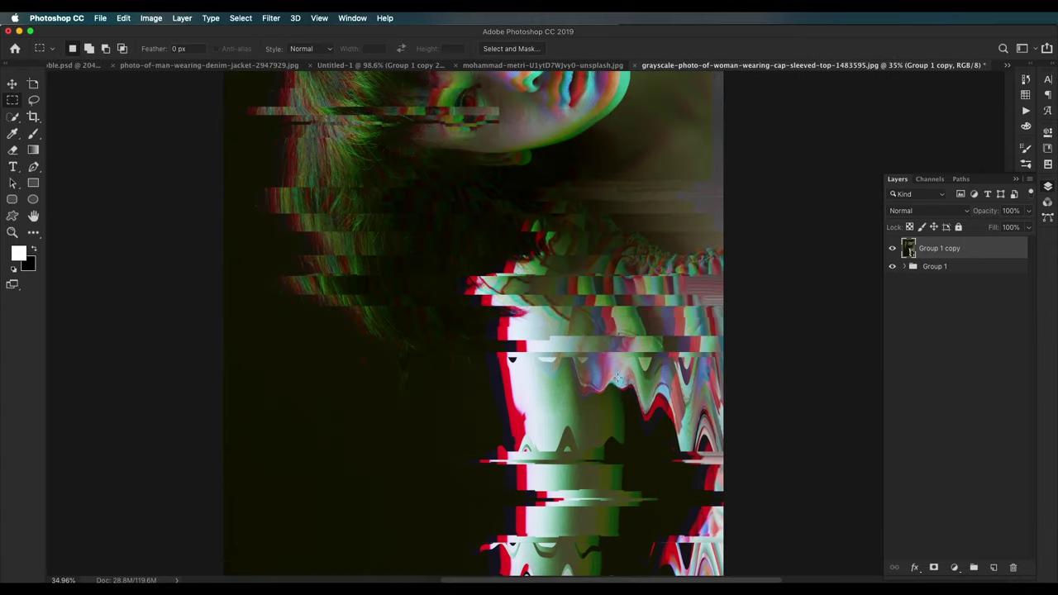
{"action": "scroll", "coordinate": [635, 324], "scroll_direction": "down", "scroll_amount": 3}
{"action": "scroll", "coordinate": [620, 239], "scroll_direction": "down", "scroll_amount": 3}
{"action": "scroll", "coordinate": [625, 243], "scroll_direction": "up", "scroll_amount": 3}
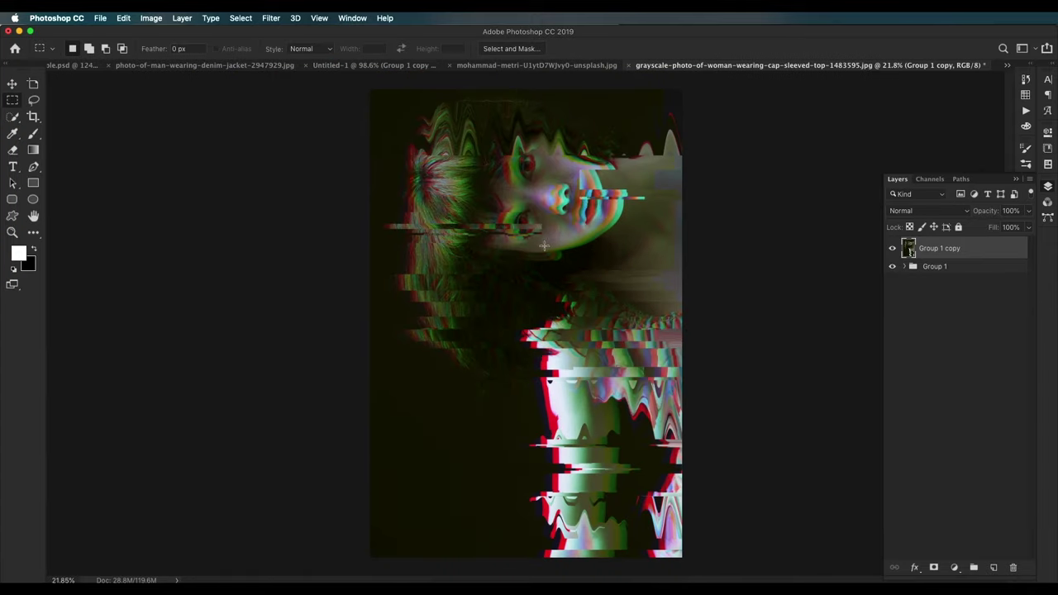
Step: Add a new layer above Group 1 copy and fill it with white
{"action": "left_click", "coordinate": [993, 569]}
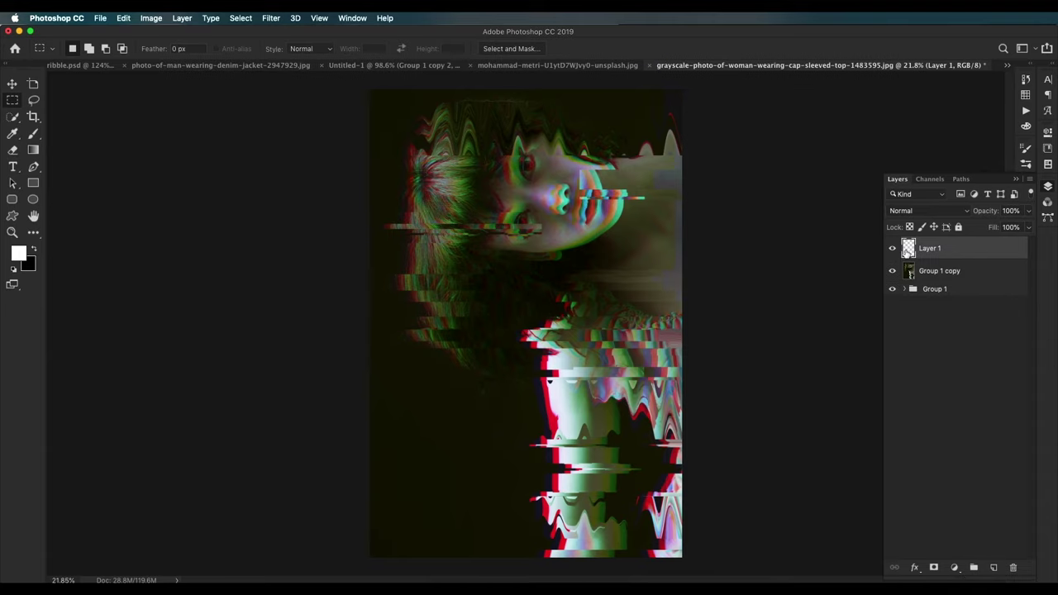
{"action": "key", "text": "super+BackSpace"}
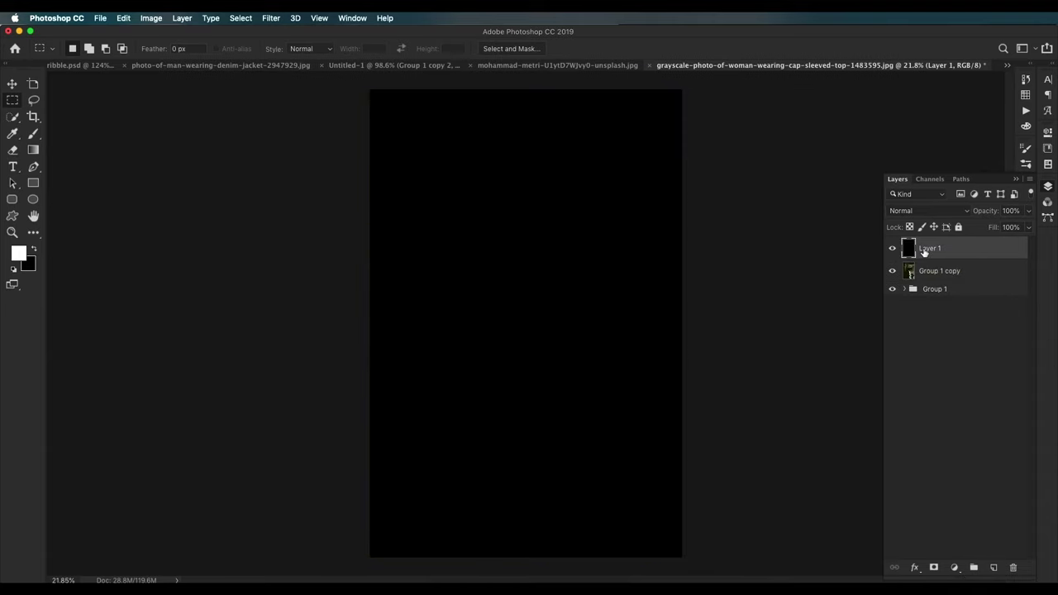
{"action": "key", "text": "alt+BackSpace"}
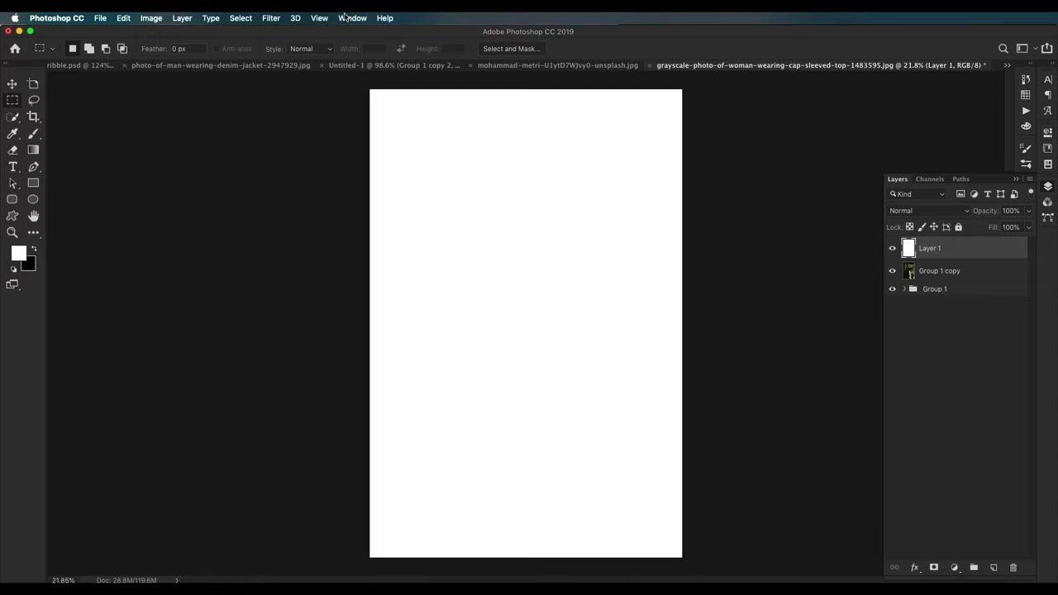
Step: Bring up the Halftone Pattern filter for the white Layer 1 and choose the Line pattern type
{"action": "left_click", "coordinate": [271, 18]}
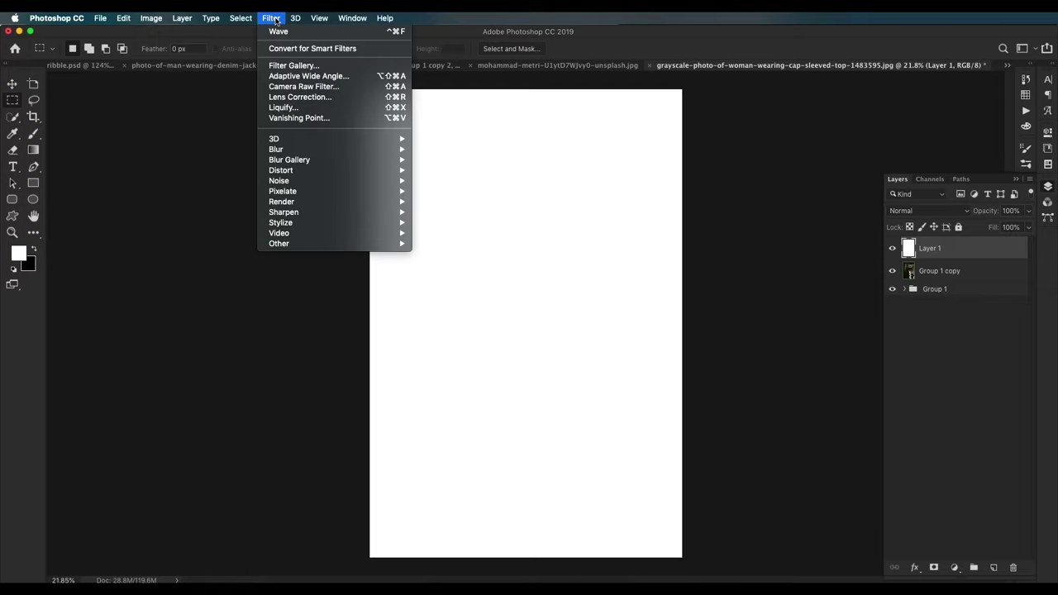
{"action": "left_click", "coordinate": [321, 69]}
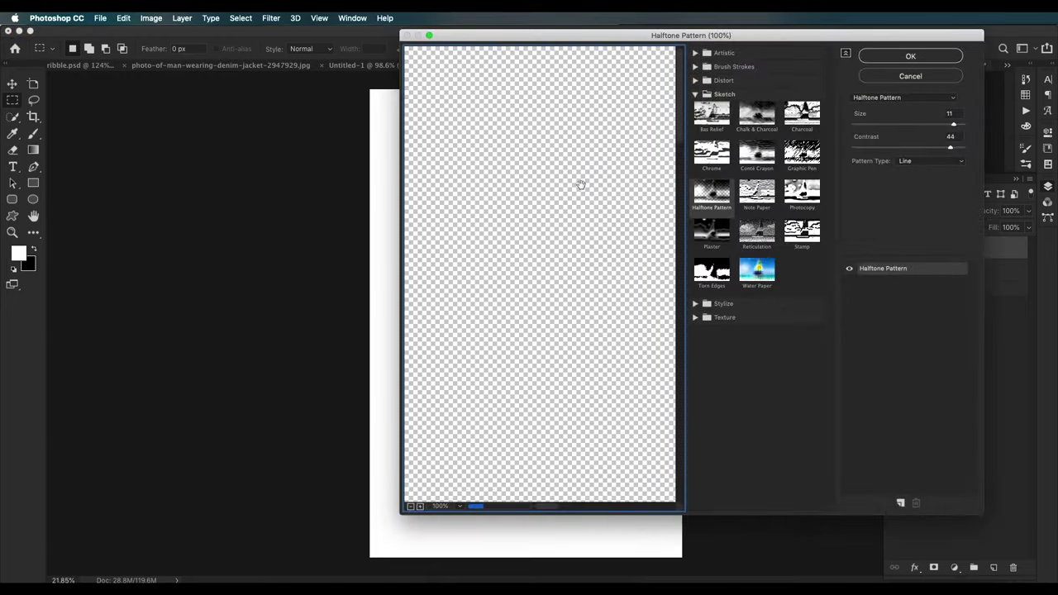
{"action": "left_click", "coordinate": [712, 202]}
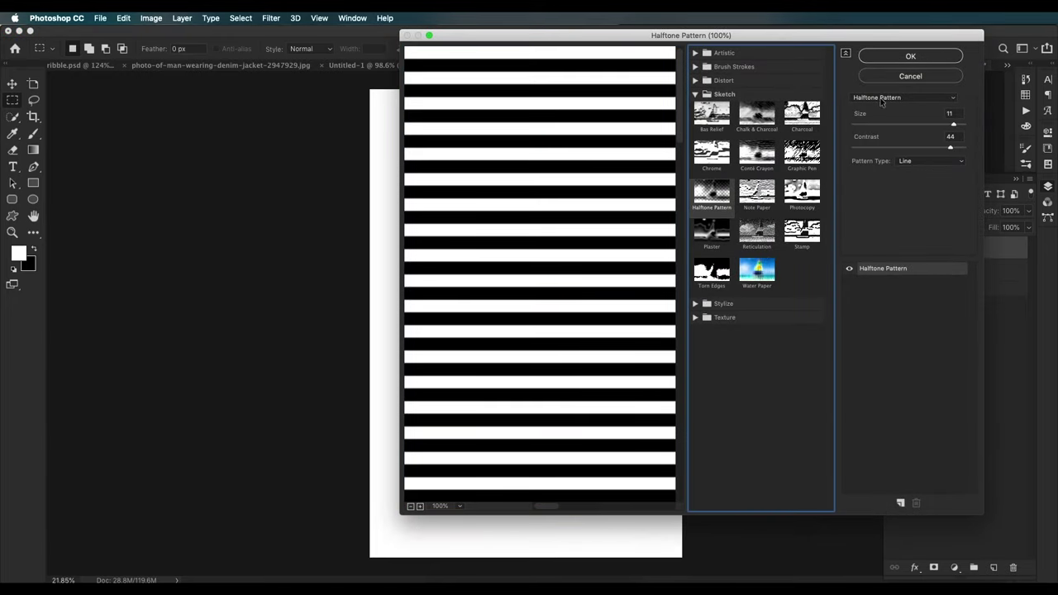
{"action": "left_click", "coordinate": [930, 161]}
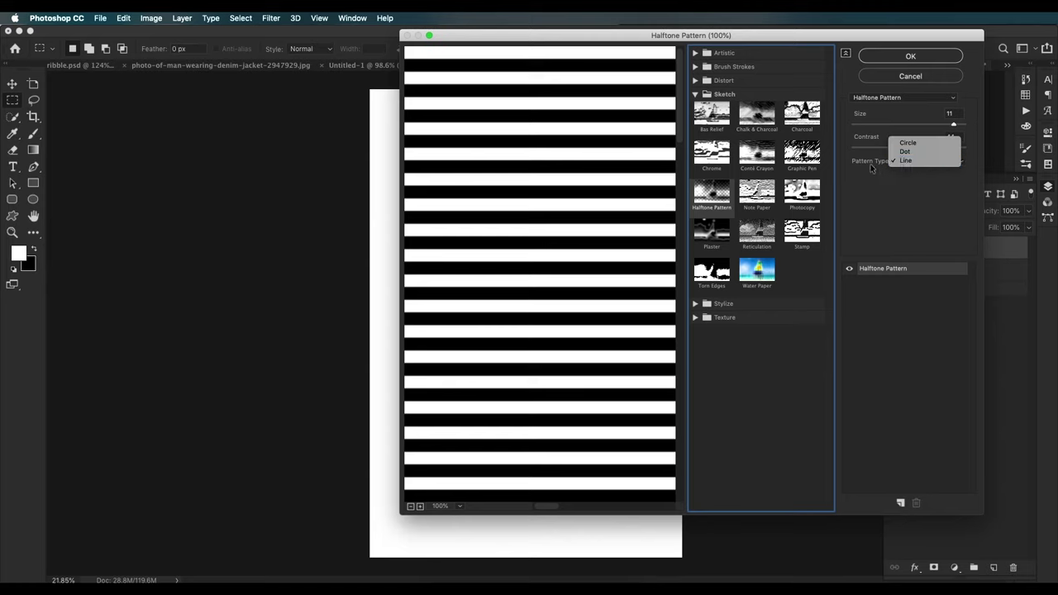
{"action": "left_click", "coordinate": [918, 161]}
Step: Set the halftone lines to size 8 and contrast 37, and apply the filter to Layer 1
{"action": "left_click", "coordinate": [609, 264], "text": "alt"}
{"action": "left_click", "coordinate": [605, 265], "text": "alt"}
{"action": "left_click", "coordinate": [604, 264], "text": "alt"}
{"action": "left_click", "coordinate": [605, 265], "text": "alt"}
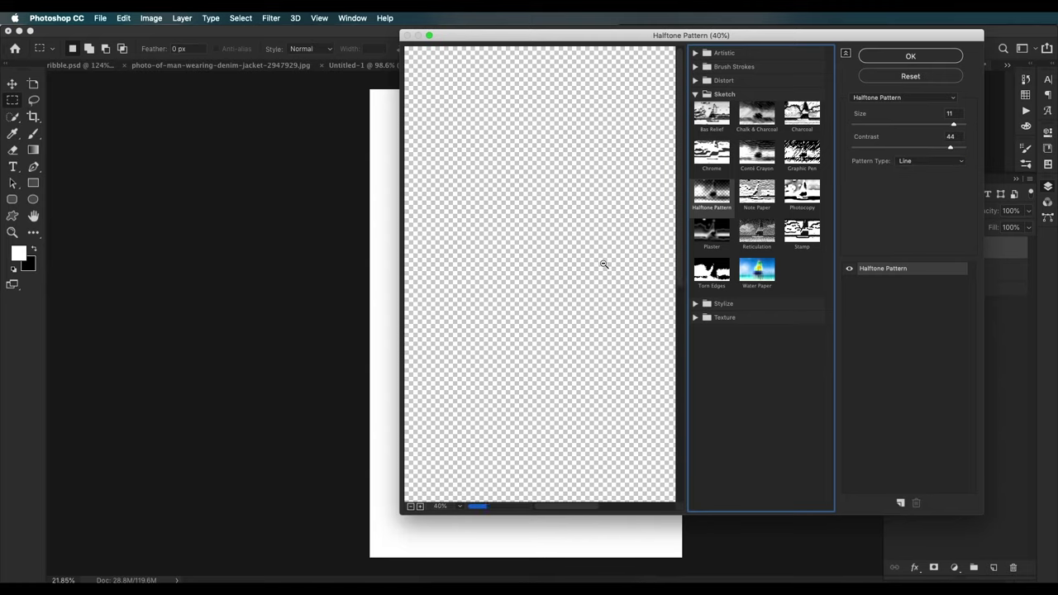
{"action": "left_click", "coordinate": [604, 265], "text": "alt"}
{"action": "left_click", "coordinate": [604, 264], "text": "alt"}
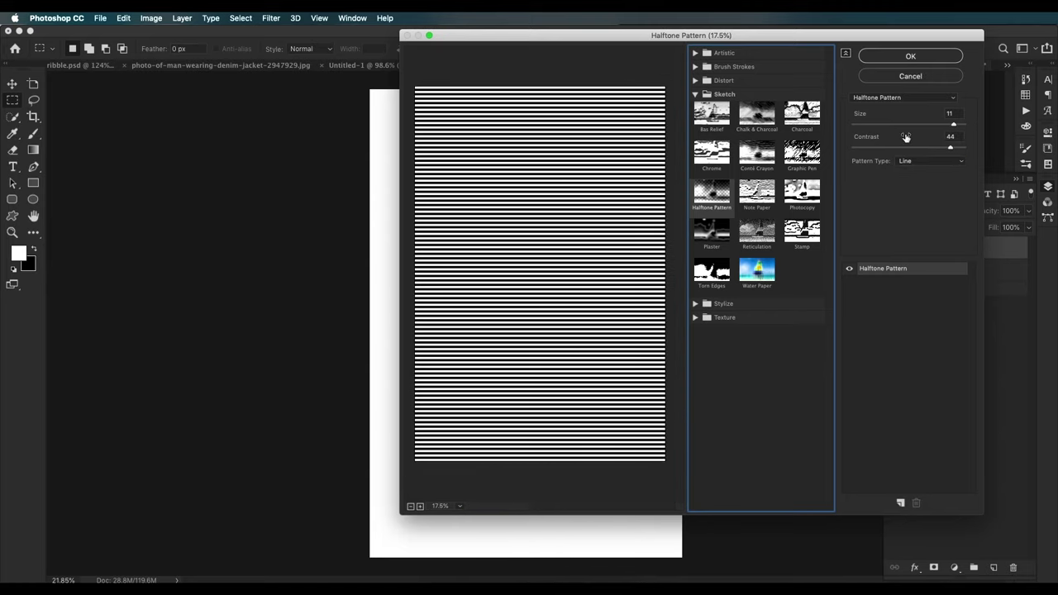
{"action": "left_click_drag", "start_coordinate": [955, 125], "coordinate": [981, 149]}
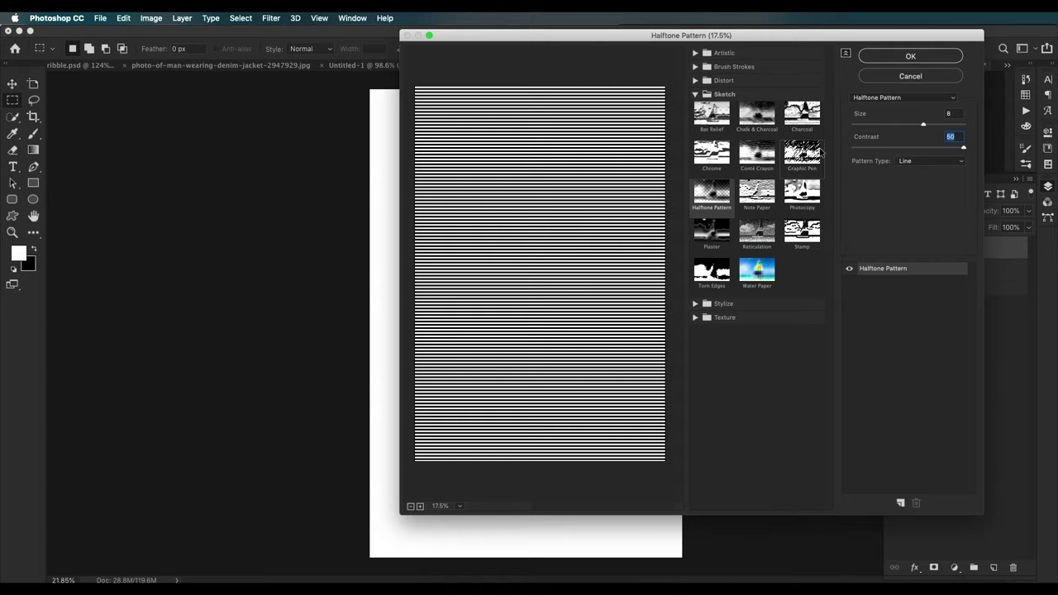
{"action": "left_click_drag", "start_coordinate": [961, 150], "coordinate": [935, 149]}
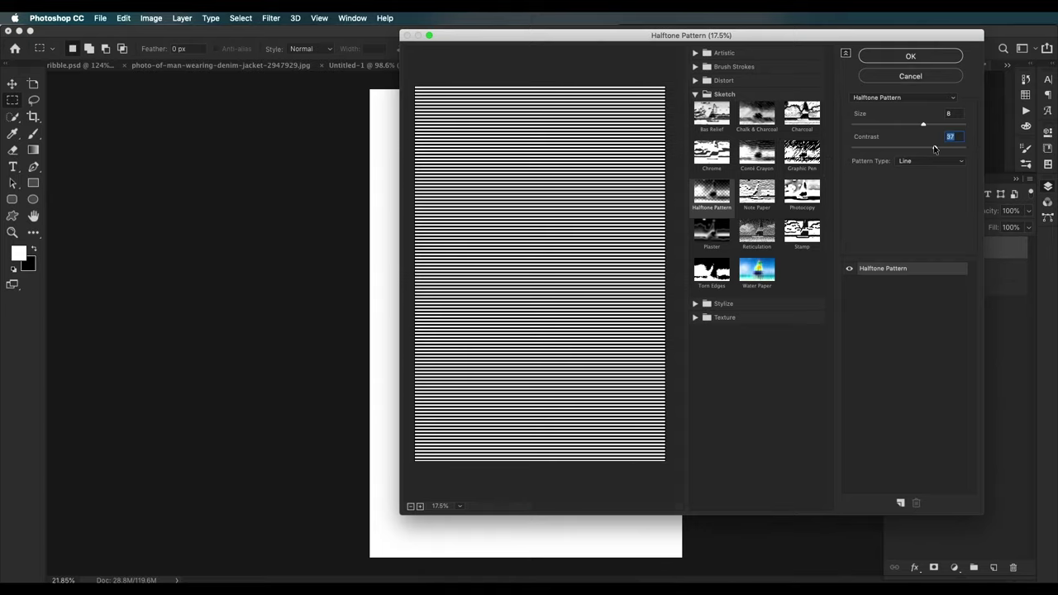
{"action": "left_click", "coordinate": [919, 57]}
{"action": "key", "text": "super+0"}
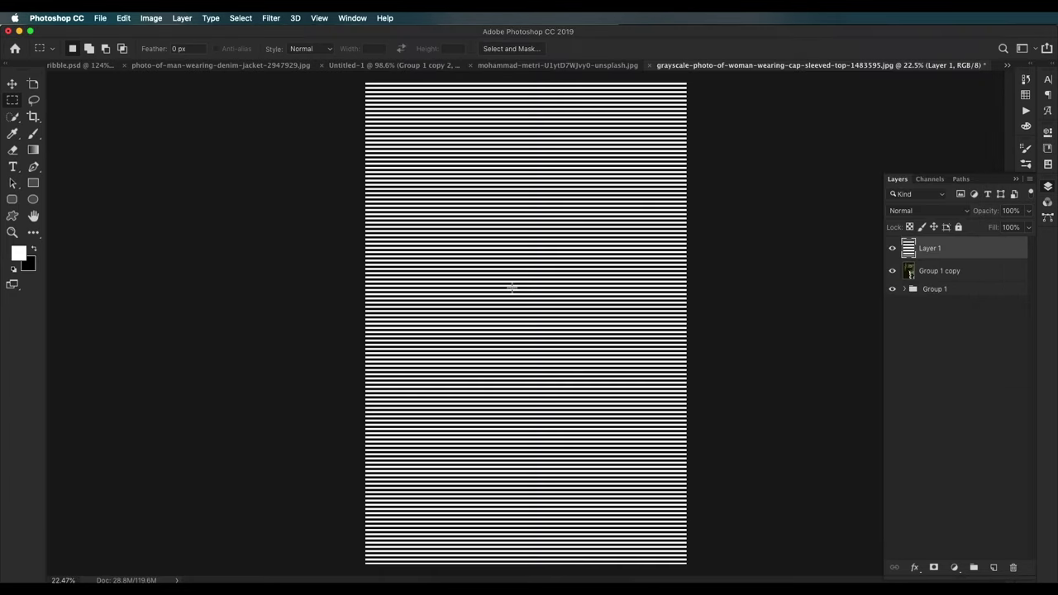
Step: Blend the halftone line layer over the portrait with Soft Light at 20% opacity and check the result up close
{"action": "left_click", "coordinate": [940, 211]}
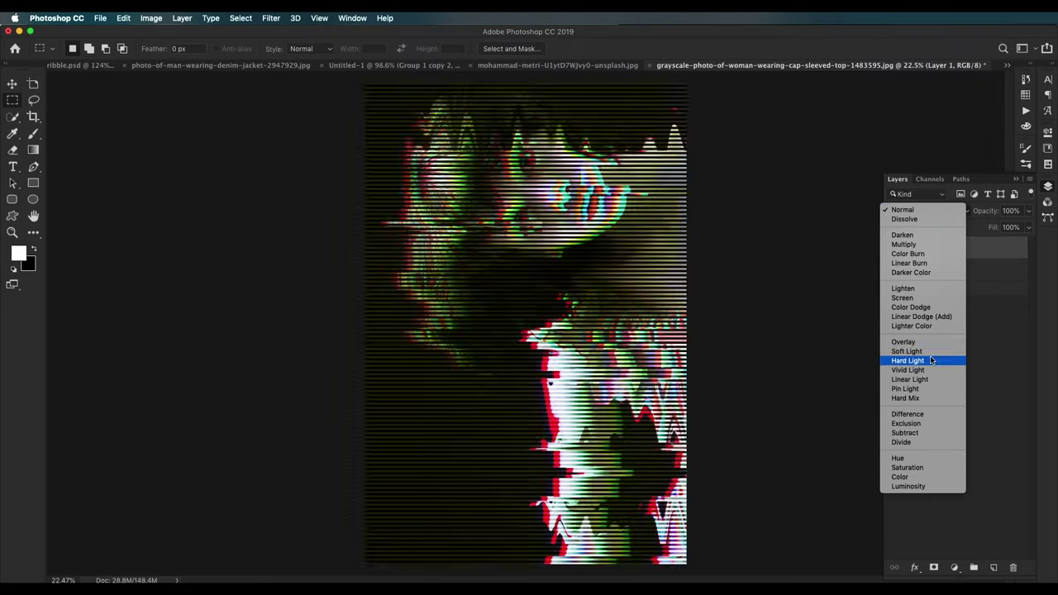
{"action": "left_click", "coordinate": [931, 356]}
{"action": "scroll", "coordinate": [633, 238], "scroll_direction": "up", "scroll_amount": 3}
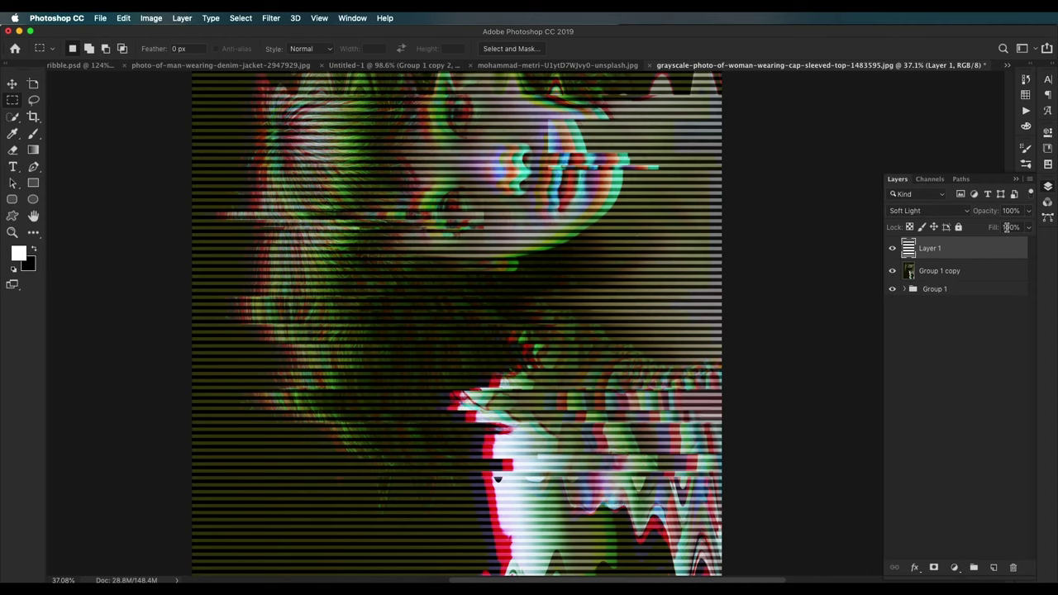
{"action": "left_click_drag", "start_coordinate": [1029, 215], "coordinate": [988, 228]}
{"action": "scroll", "coordinate": [513, 176], "scroll_direction": "up", "scroll_amount": 4}
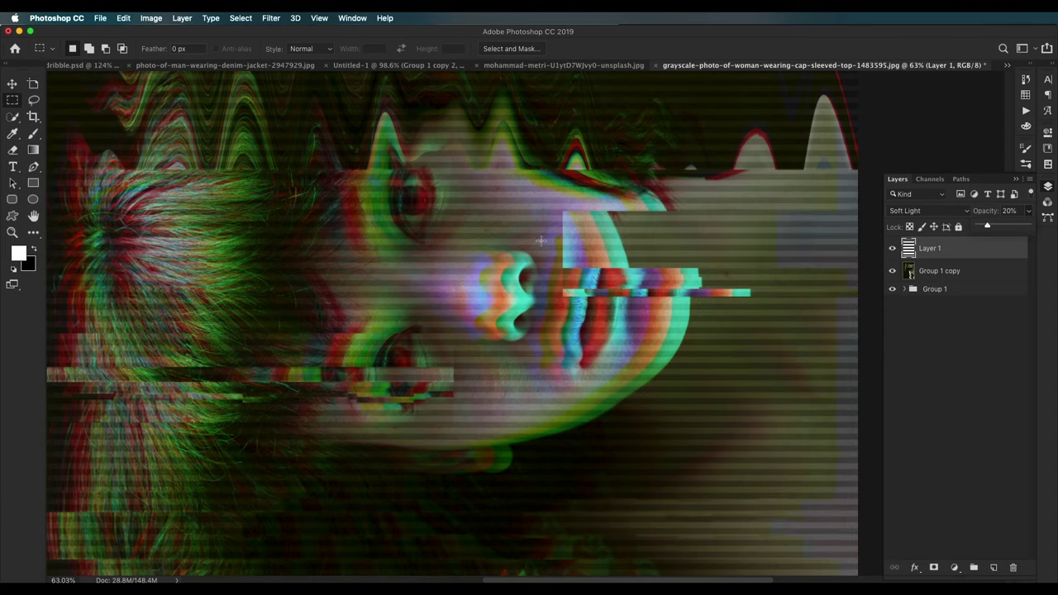
{"action": "scroll", "coordinate": [540, 240], "scroll_direction": "down", "scroll_amount": 5}
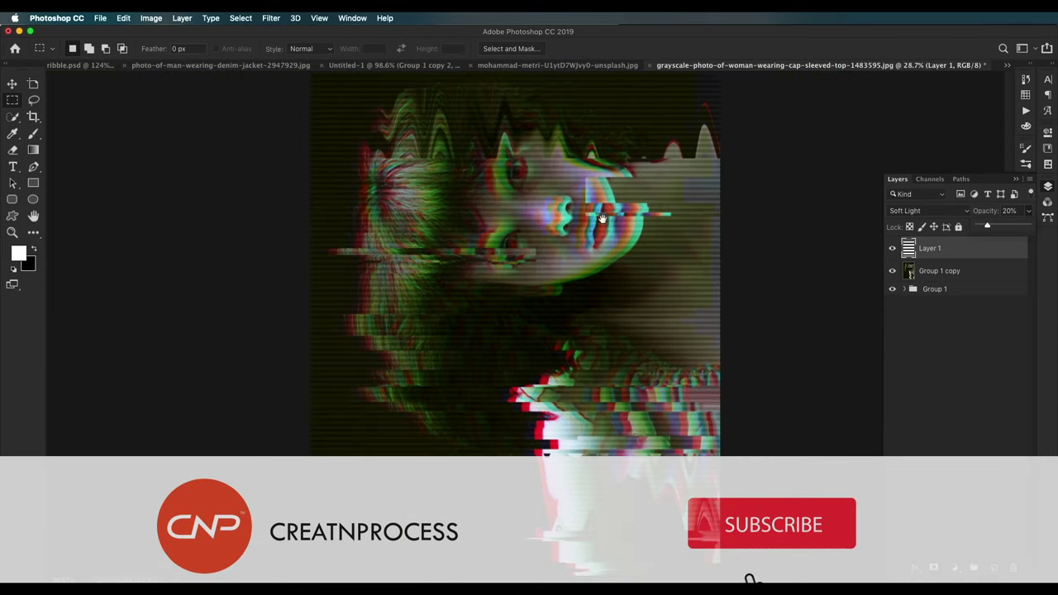
{"action": "left_click_drag", "start_coordinate": [603, 219], "coordinate": [567, 239]}
{"action": "scroll", "coordinate": [598, 224], "scroll_direction": "down", "scroll_amount": 3}
{"action": "scroll", "coordinate": [601, 218], "scroll_direction": "up", "scroll_amount": 3}
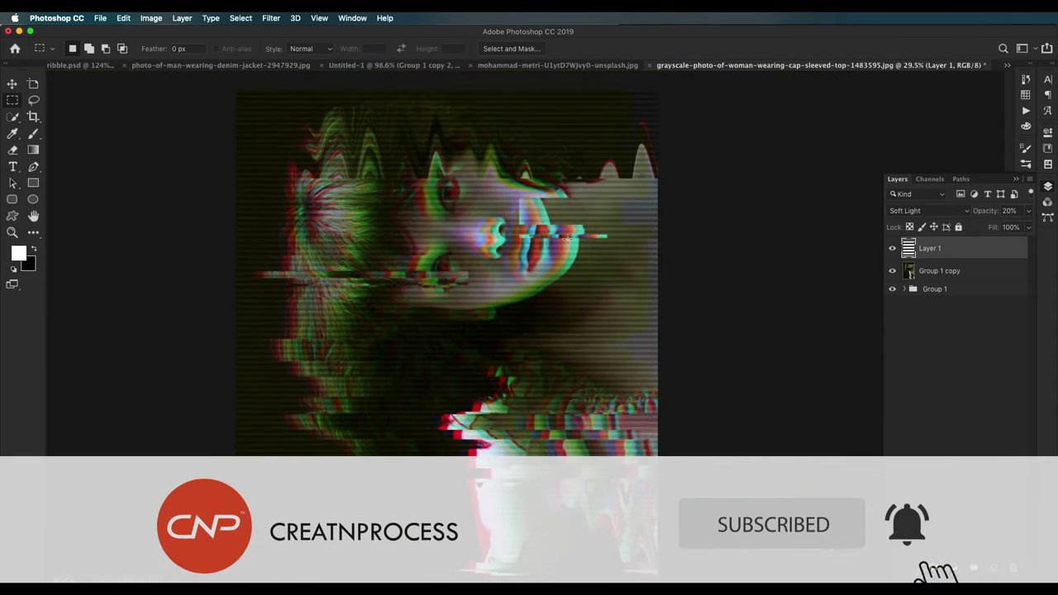
{"action": "scroll", "coordinate": [567, 239], "scroll_direction": "down", "scroll_amount": 4}
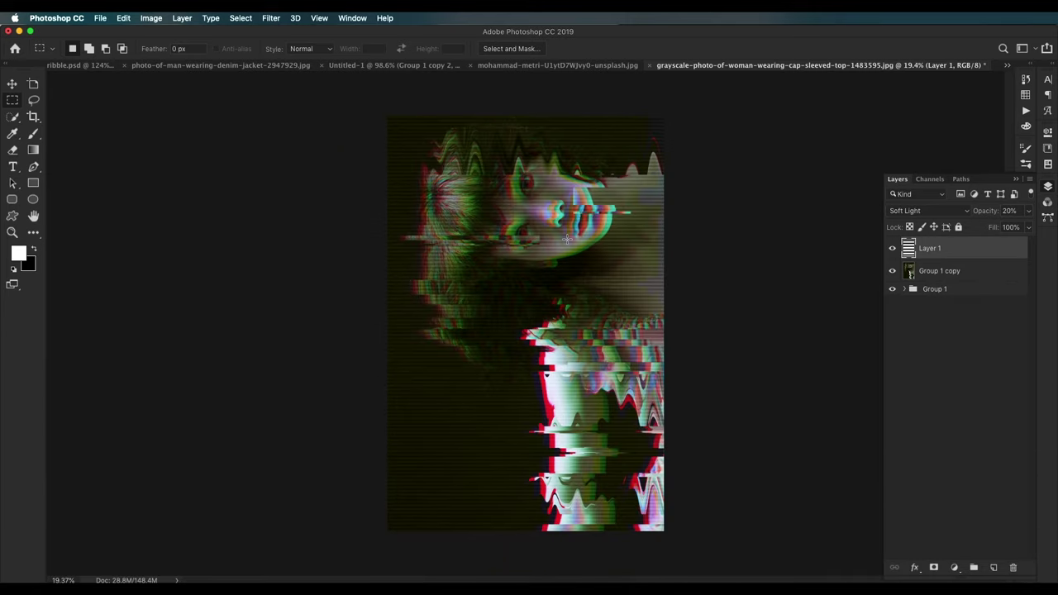
Step: Open tyu.jpg, the color portrait of the man in a denim jacket, in Photoshop
{"action": "key", "text": "super+Tab"}
{"action": "right_click", "coordinate": [798, 462]}
{"action": "mouse_move", "coordinate": [829, 353]}
{"action": "left_click", "coordinate": [731, 383]}
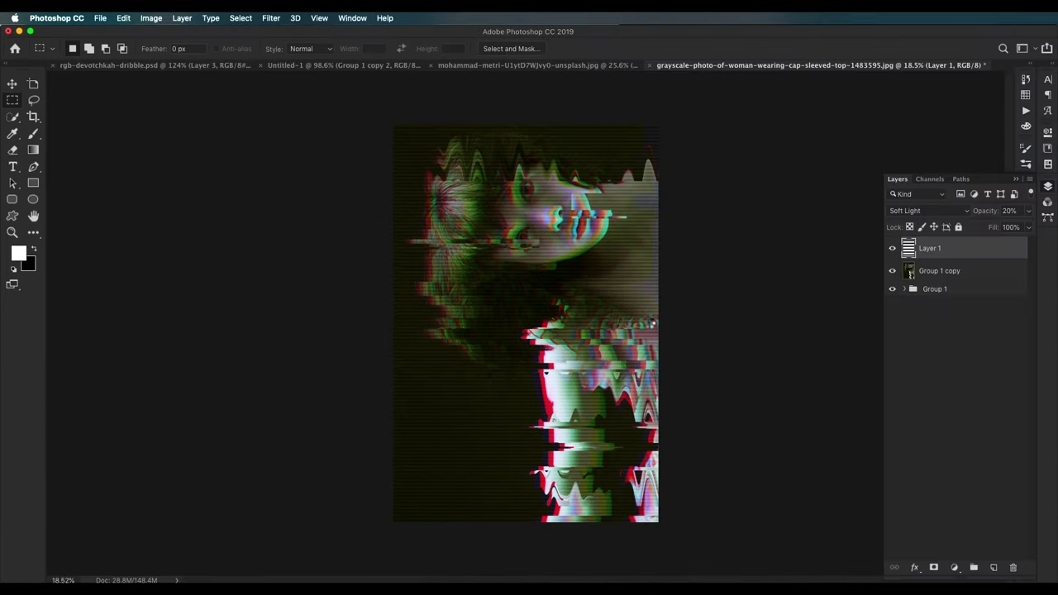
{"action": "scroll", "coordinate": [609, 302], "scroll_direction": "down", "scroll_amount": 1}
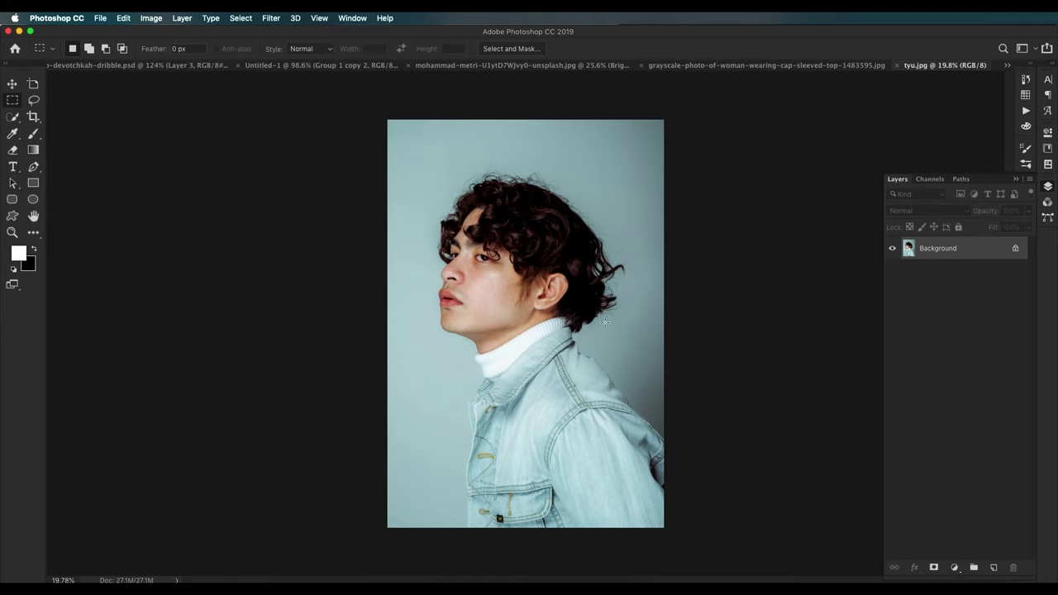
Step: Target only the Red channel with all channels visible, and nudge it to the left with the Move tool
{"action": "scroll", "coordinate": [560, 300], "scroll_direction": "up", "scroll_amount": 3}
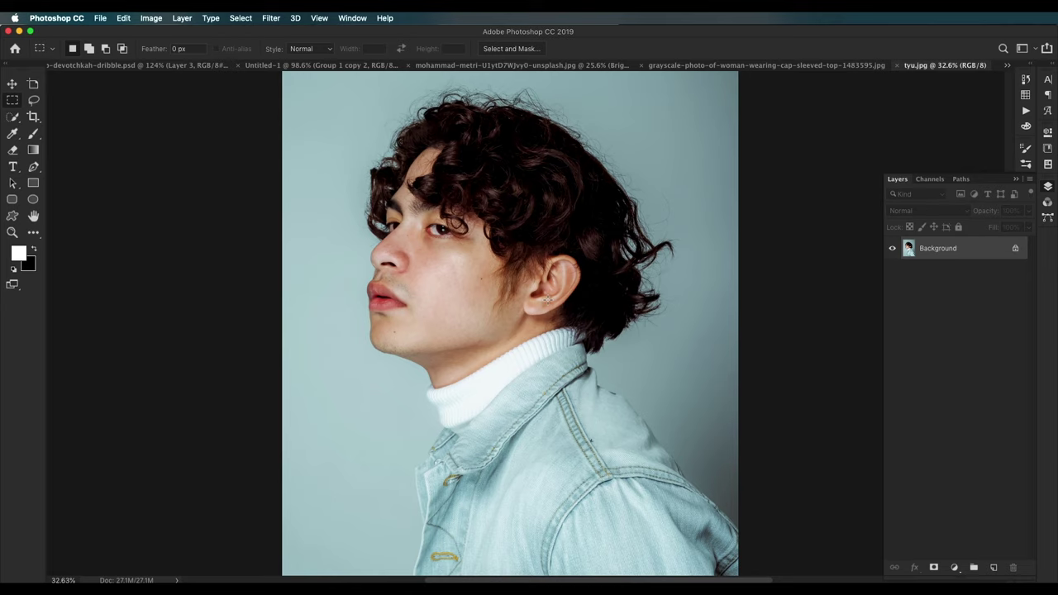
{"action": "left_click", "coordinate": [932, 180]}
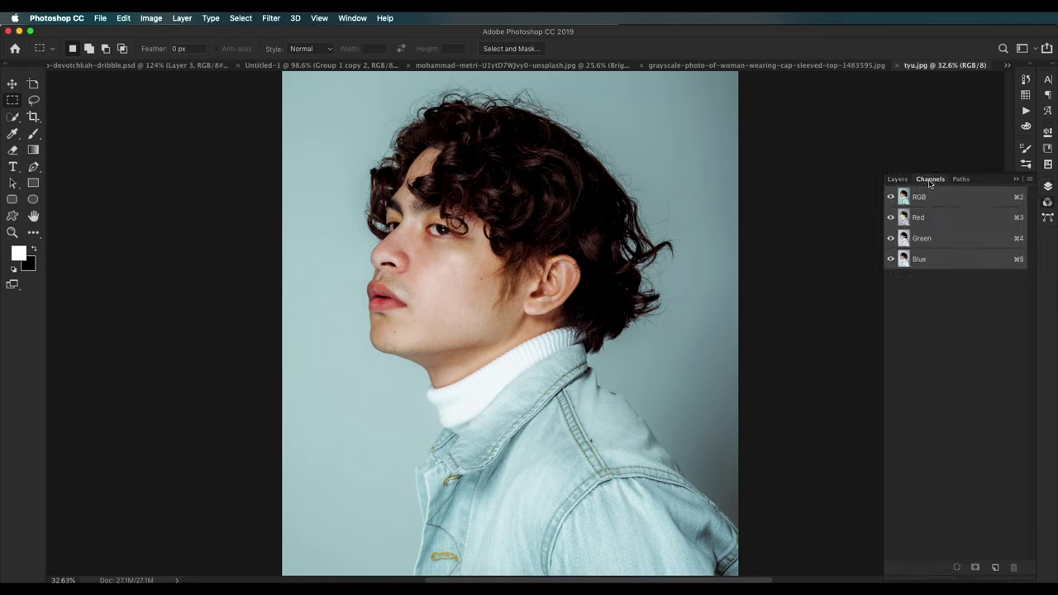
{"action": "left_click", "coordinate": [915, 219]}
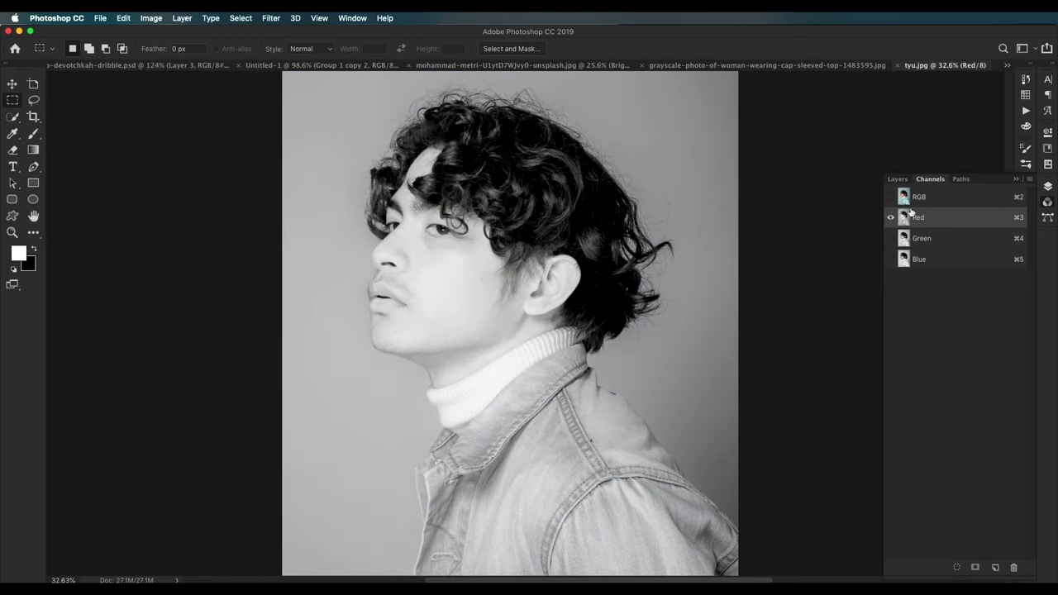
{"action": "left_click", "coordinate": [892, 198]}
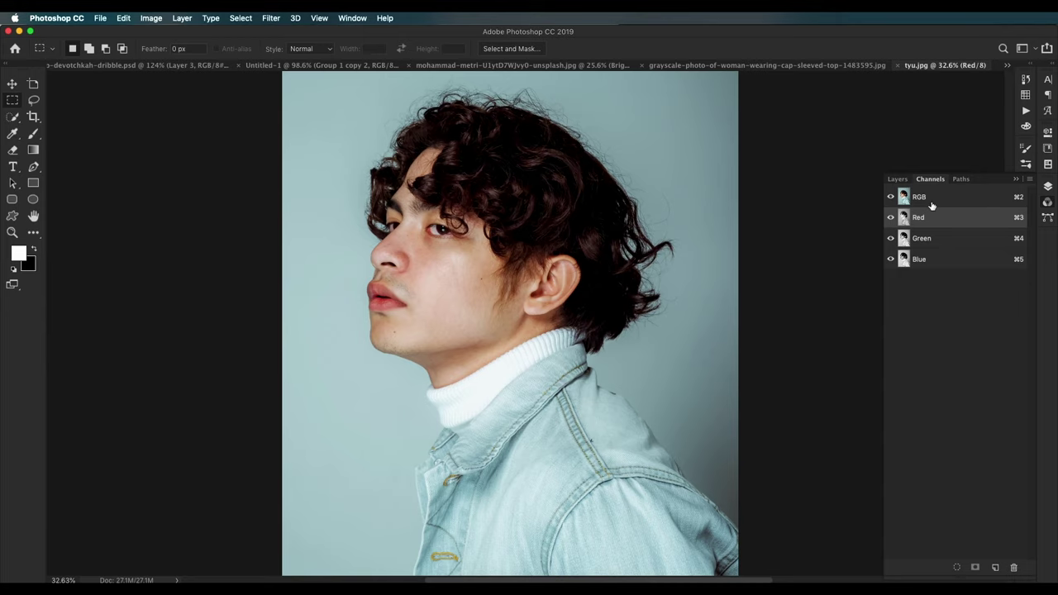
{"action": "left_click", "coordinate": [22, 83]}
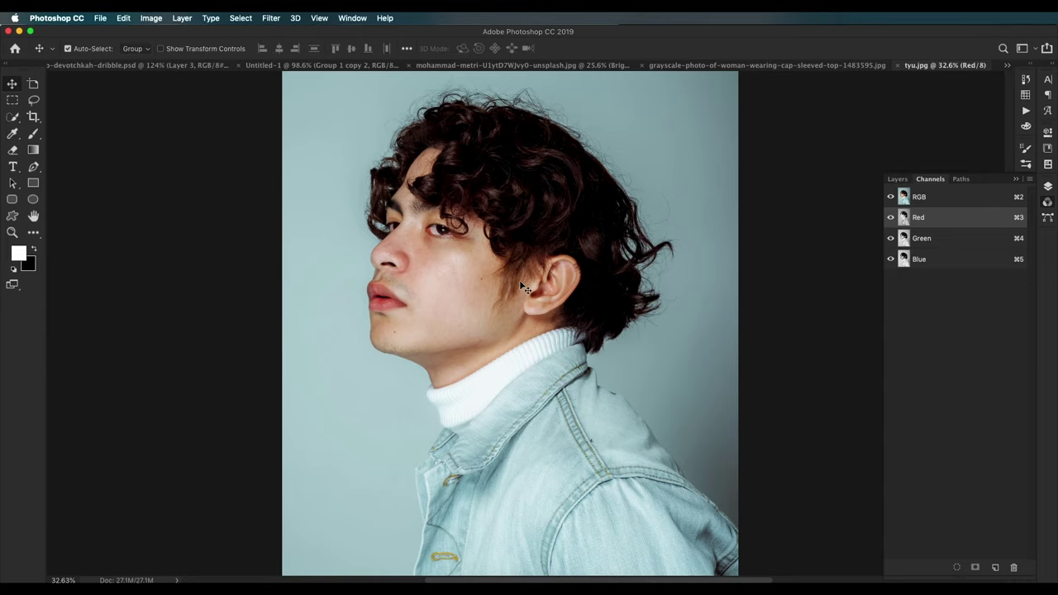
{"action": "key", "text": "shift+Left"}
{"action": "key", "text": "shift+Left"}
{"action": "key", "text": "shift+Left"}
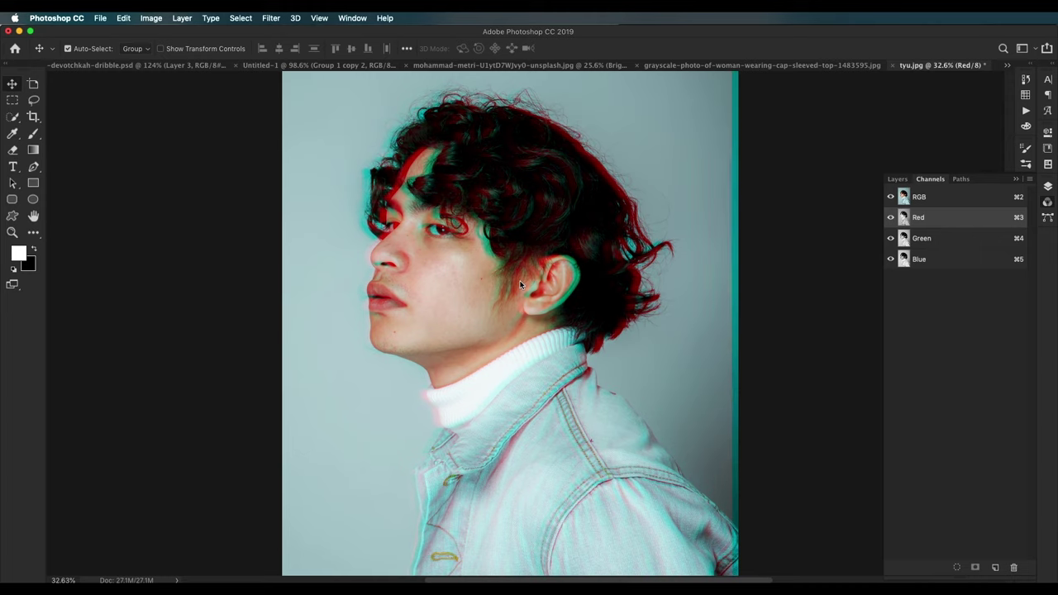
{"action": "key", "text": "shift+Left"}
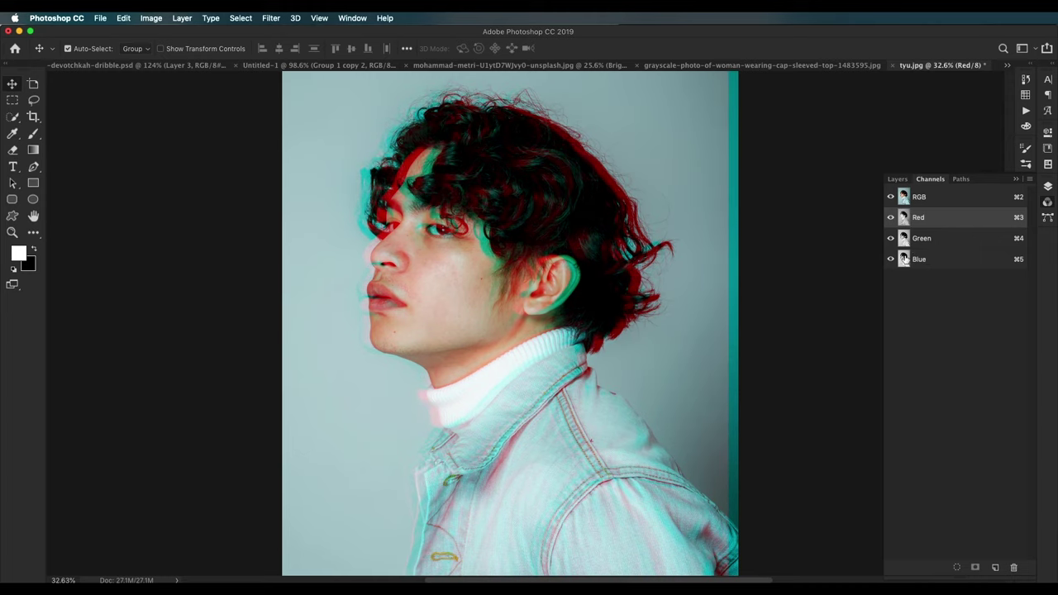
Step: Target the Green channel and nudge it back and forth to a slight offset to the right
{"action": "left_click", "coordinate": [905, 240]}
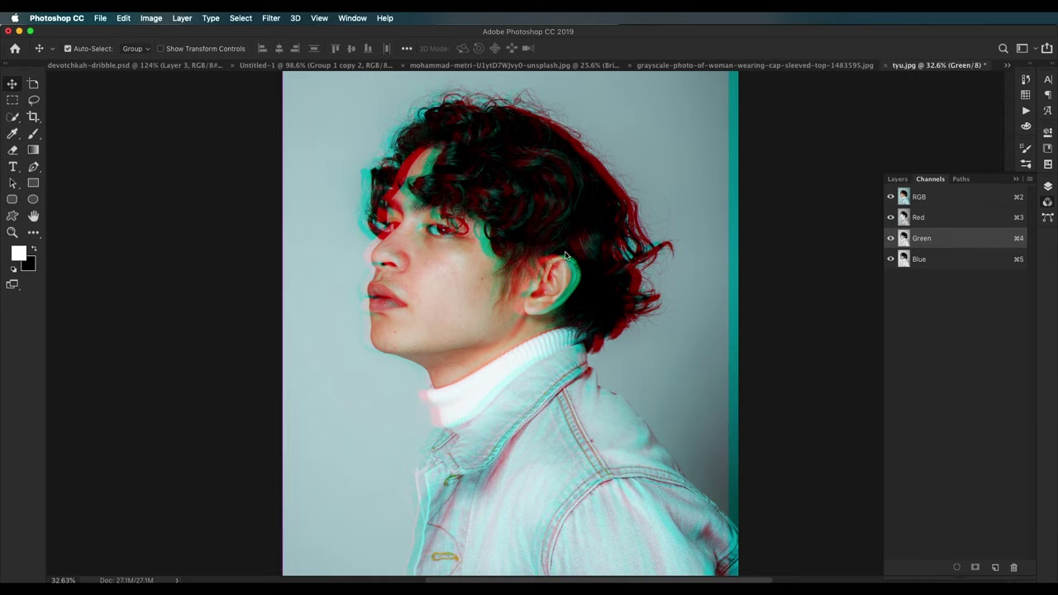
{"action": "key", "text": "shift+Right"}
{"action": "key", "text": "shift+Right"}
{"action": "key", "text": "shift+Right"}
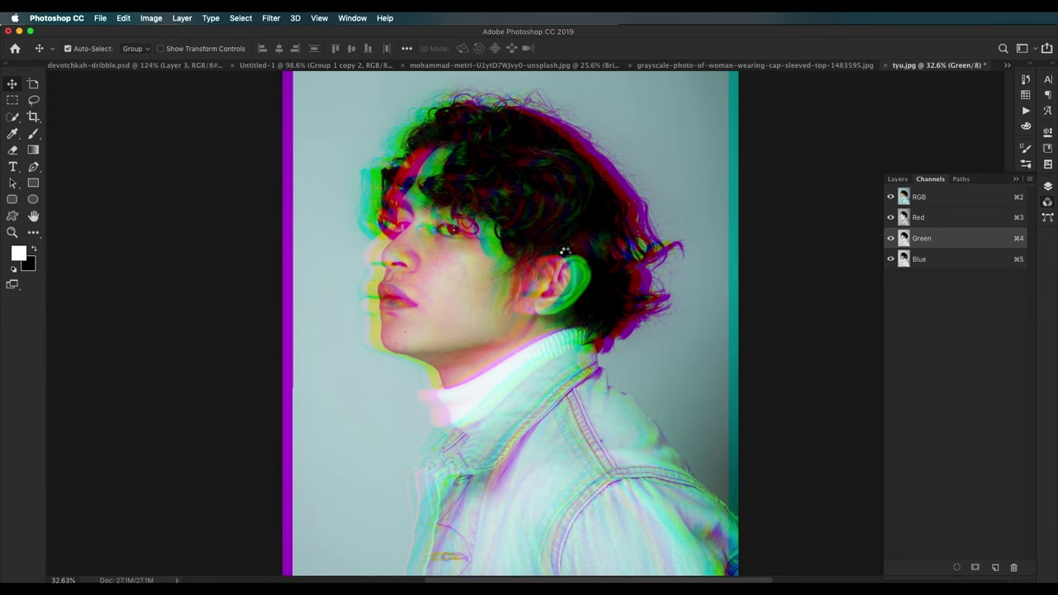
{"action": "key", "text": "shift+Left"}
{"action": "key", "text": "shift+Left"}
{"action": "key", "text": "shift+Left"}
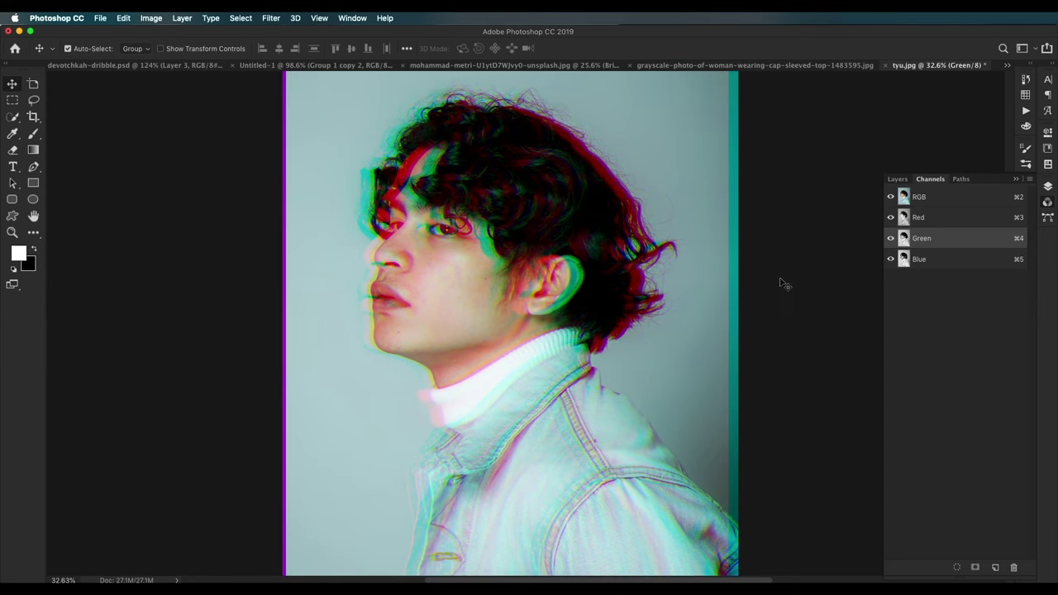
{"action": "key", "text": "shift+Left"}
{"action": "key", "text": "shift+Left"}
Step: Target the Red channel again and fine-tune its horizontal offset, slightly reducing its shift to the left
{"action": "left_click", "coordinate": [927, 221]}
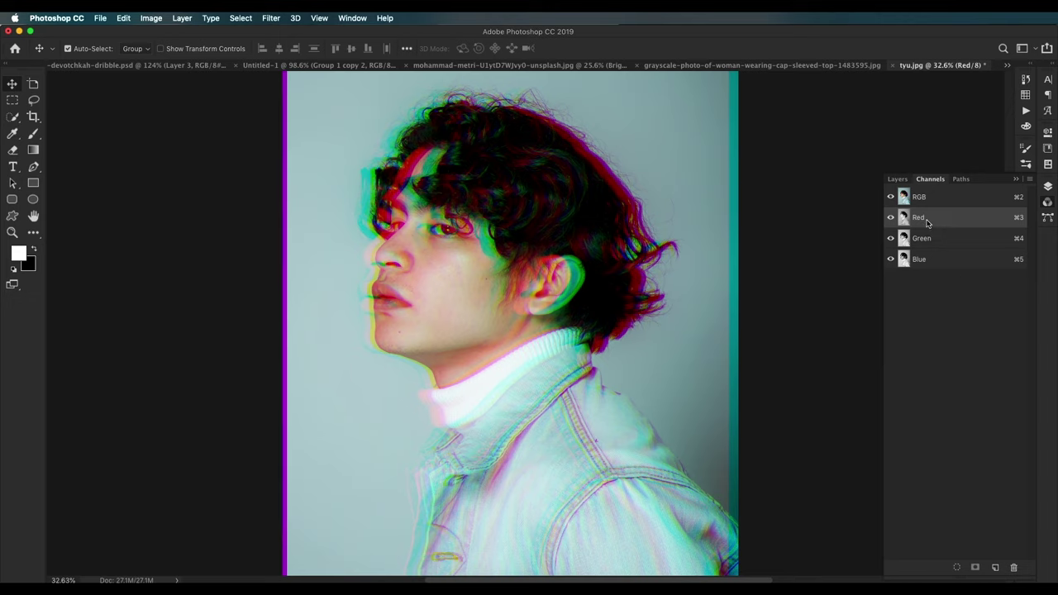
{"action": "key", "text": "shift+Right"}
{"action": "key", "text": "shift+Right"}
{"action": "key", "text": "shift+Right"}
{"action": "key", "text": "shift+Right"}
{"action": "key", "text": "shift+Left"}
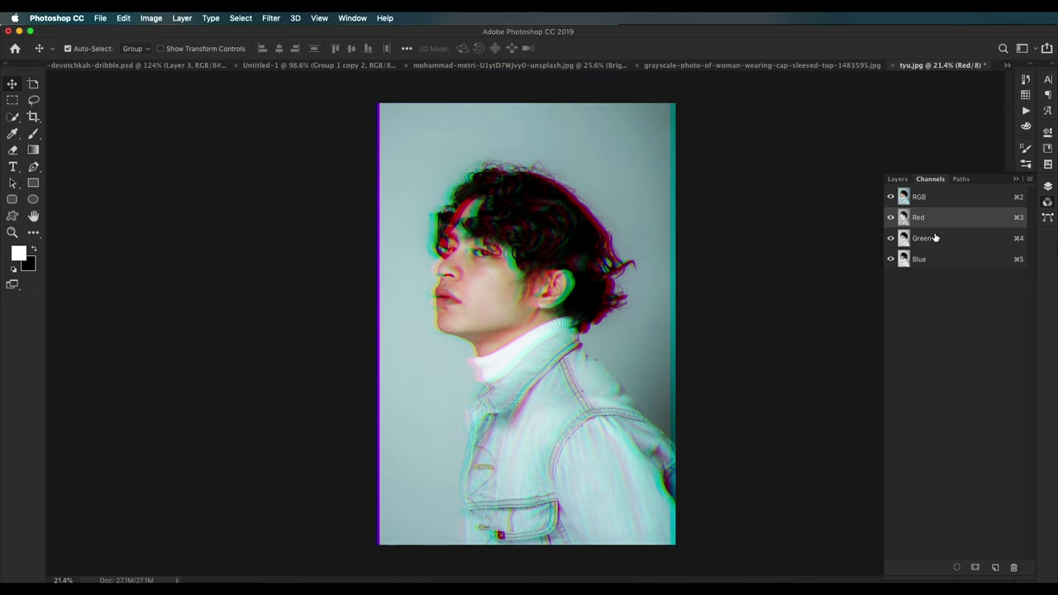
Step: Target the Green channel and nudge it further to the right for a stronger color split
{"action": "left_click", "coordinate": [934, 238]}
{"action": "key", "text": "shift+Right"}
{"action": "key", "text": "shift+Right"}
{"action": "key", "text": "shift+Right"}
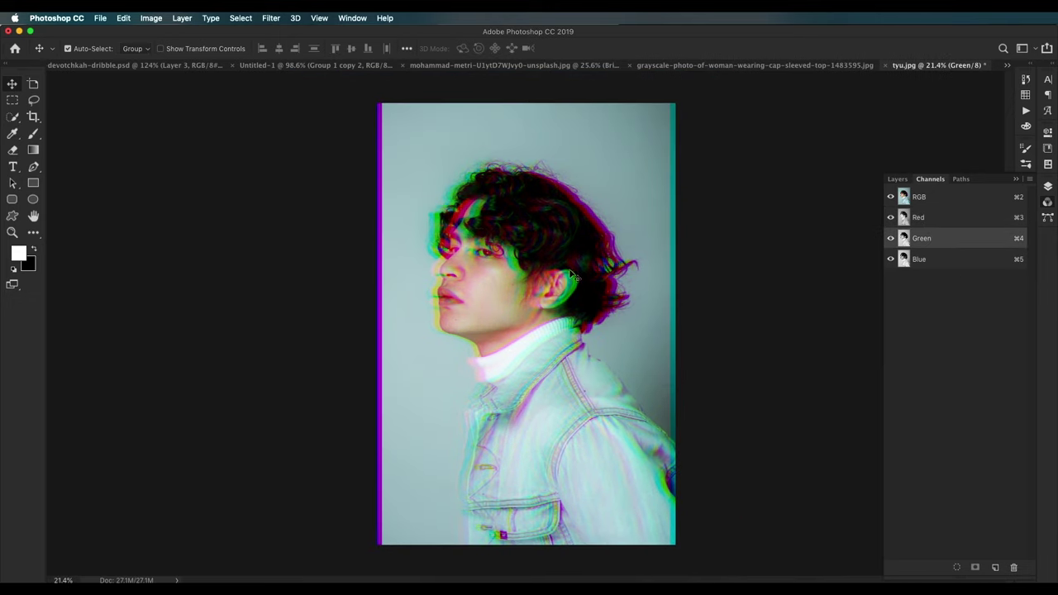
{"action": "key", "text": "shift+Right"}
{"action": "scroll", "coordinate": [583, 268], "scroll_direction": "up", "scroll_amount": 2}
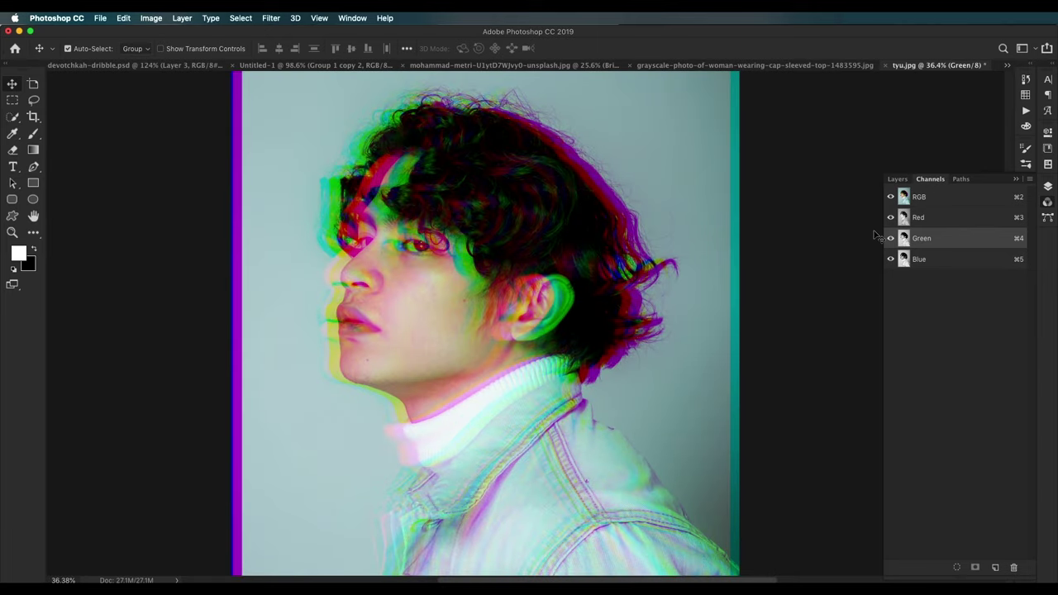
Step: Return to the layer list and duplicate the Background layer of the denim-jacket portrait
{"action": "left_click", "coordinate": [898, 180]}
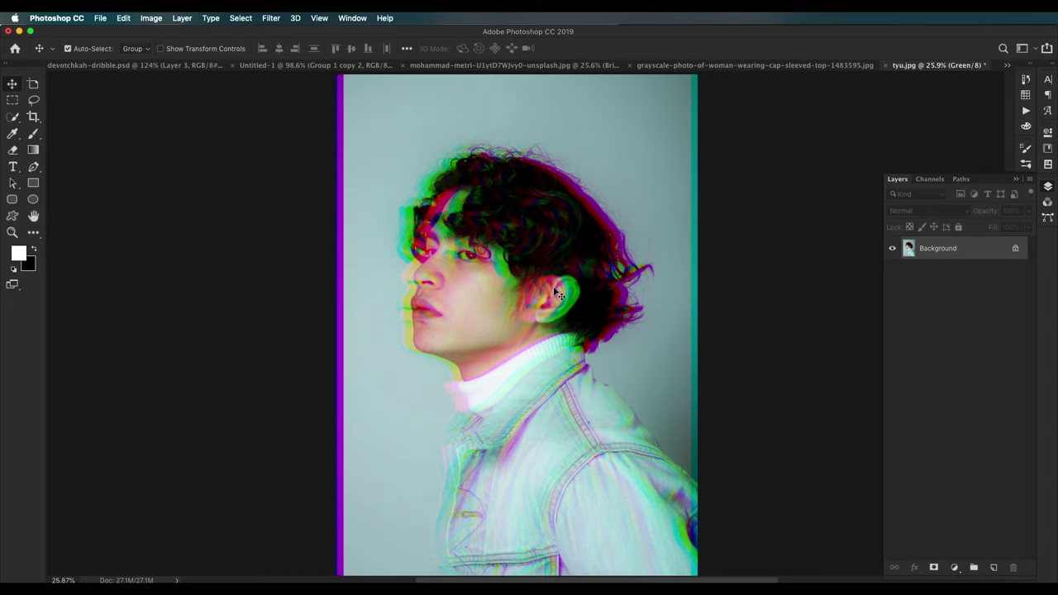
{"action": "scroll", "coordinate": [516, 314], "scroll_direction": "down", "scroll_amount": 3}
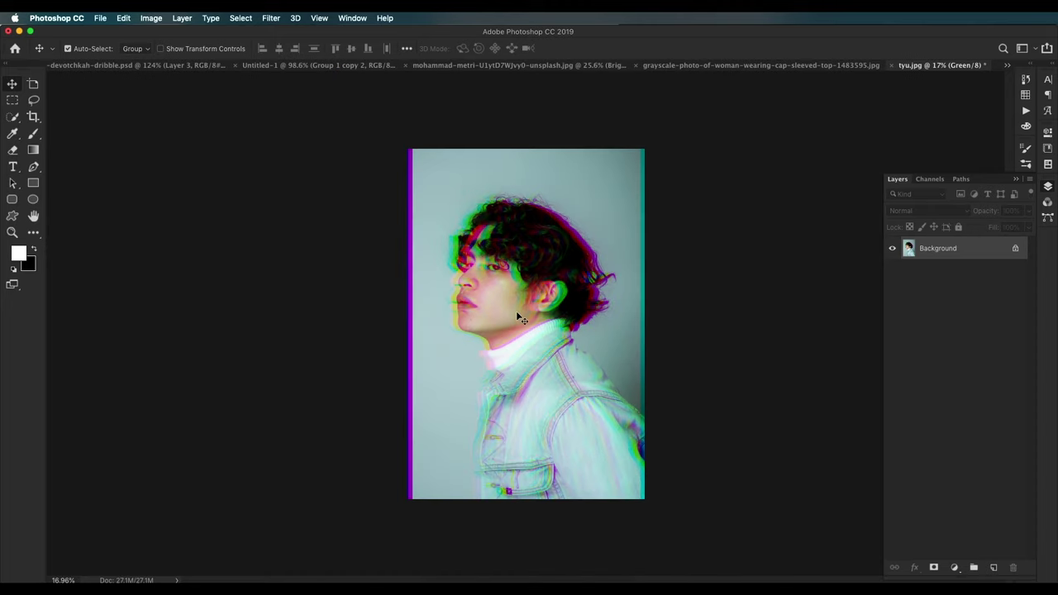
{"action": "scroll", "coordinate": [517, 314], "scroll_direction": "up", "scroll_amount": 3}
{"action": "scroll", "coordinate": [529, 327], "scroll_direction": "up", "scroll_amount": 1}
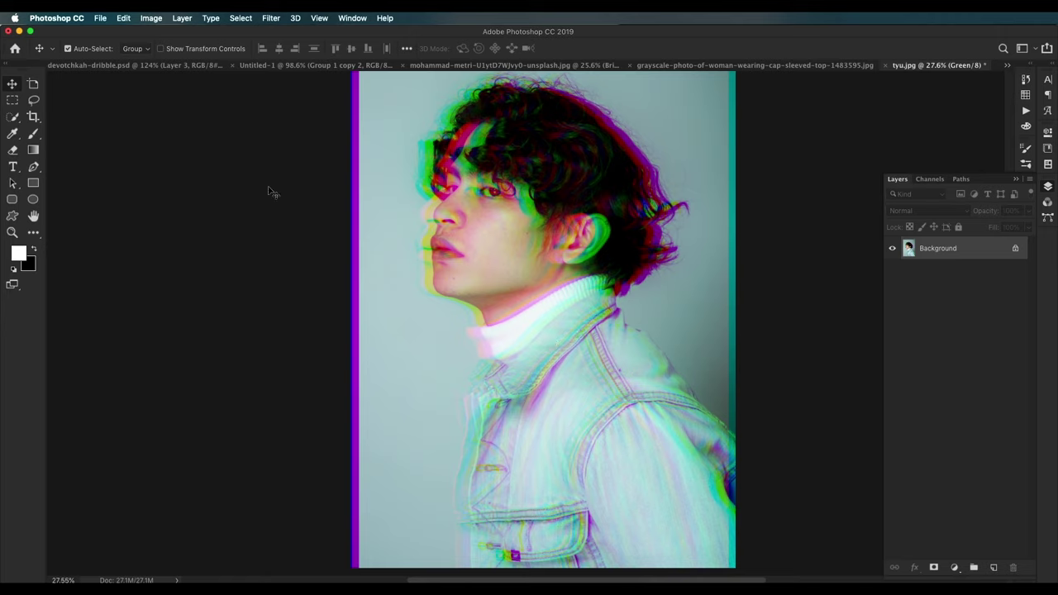
{"action": "left_click", "coordinate": [13, 100]}
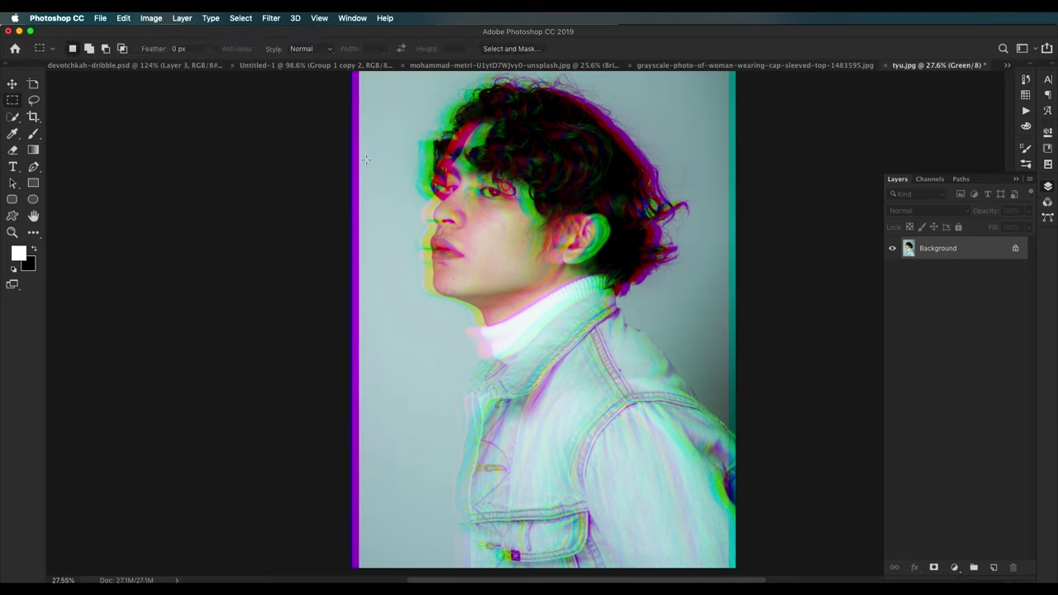
{"action": "left_click_drag", "start_coordinate": [361, 140], "coordinate": [574, 154]}
{"action": "key", "text": "ctrl+d"}
{"action": "left_click_drag", "start_coordinate": [980, 251], "coordinate": [994, 567]}
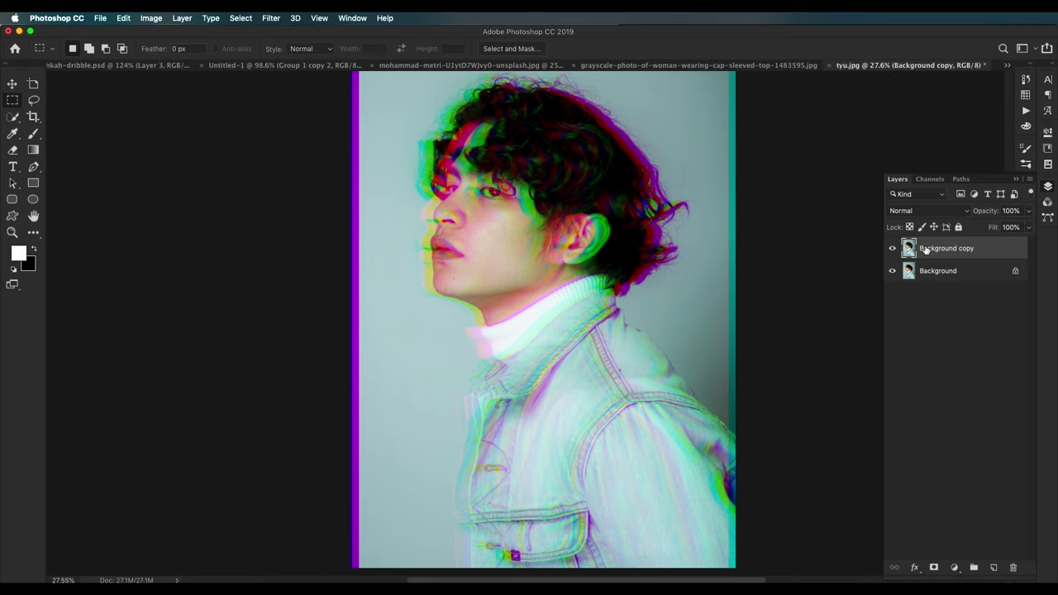
Step: Select a thin horizontal strip across the forehead hair with the Rectangular Marquee and shift its pixels to the left
{"action": "left_click_drag", "start_coordinate": [359, 140], "coordinate": [570, 151]}
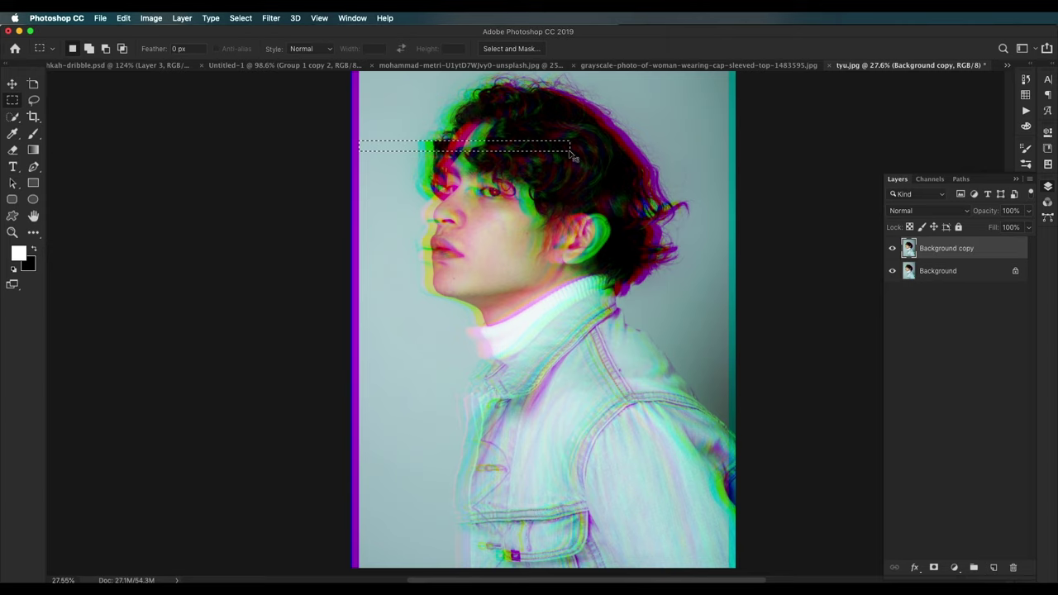
{"action": "key", "text": "shift+super+Left"}
{"action": "key", "text": "shift+super+Left"}
{"action": "key", "text": "shift+super+Left"}
{"action": "key", "text": "shift+super+Left"}
{"action": "key", "text": "shift+super+Left"}
{"action": "key", "text": "shift+super+Left"}
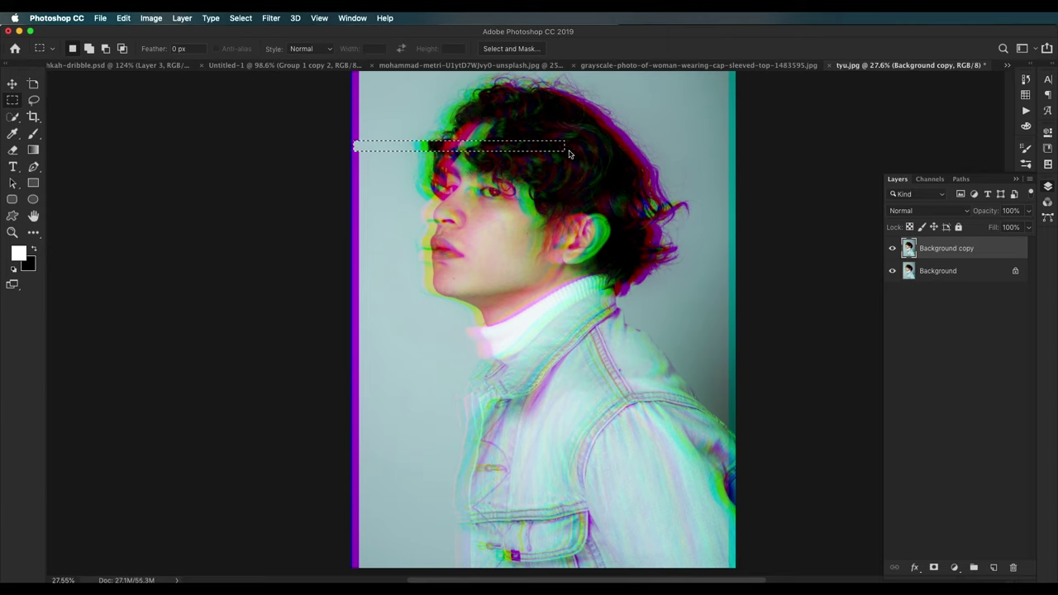
Step: Select two horizontal strips across the ear and the back of the jaw and shift each one to the right
{"action": "left_click_drag", "start_coordinate": [712, 224], "coordinate": [499, 257]}
{"action": "key", "text": "shift+super+Right"}
{"action": "key", "text": "shift+super+Right"}
{"action": "key", "text": "shift+super+Right"}
{"action": "key", "text": "shift+super+Right"}
{"action": "key", "text": "shift+super+Right"}
{"action": "key", "text": "shift+super+Right"}
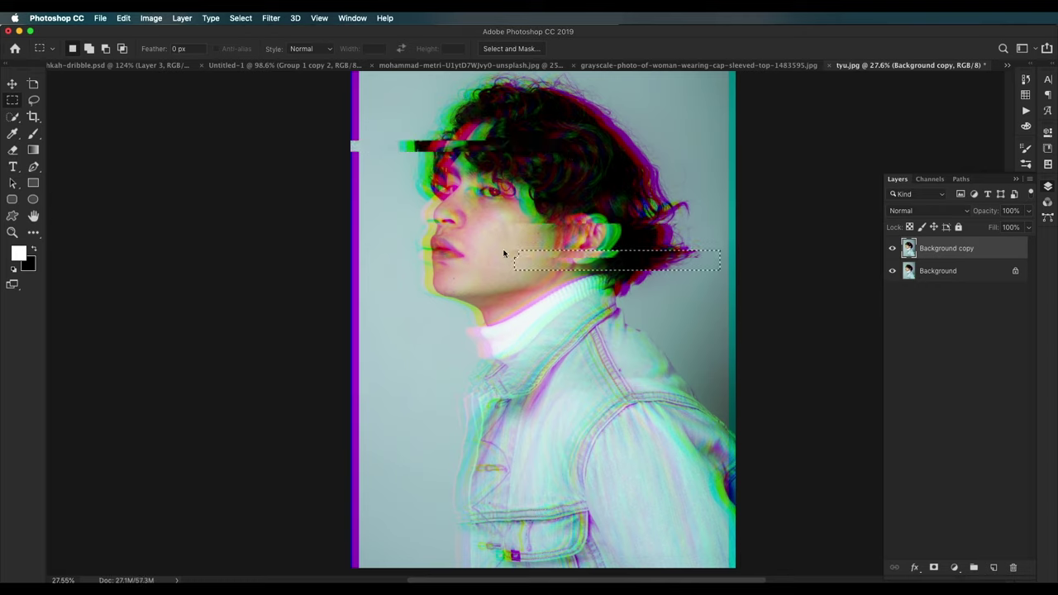
{"action": "key", "text": "super+shift+Right"}
{"action": "key", "text": "super+shift+Right"}
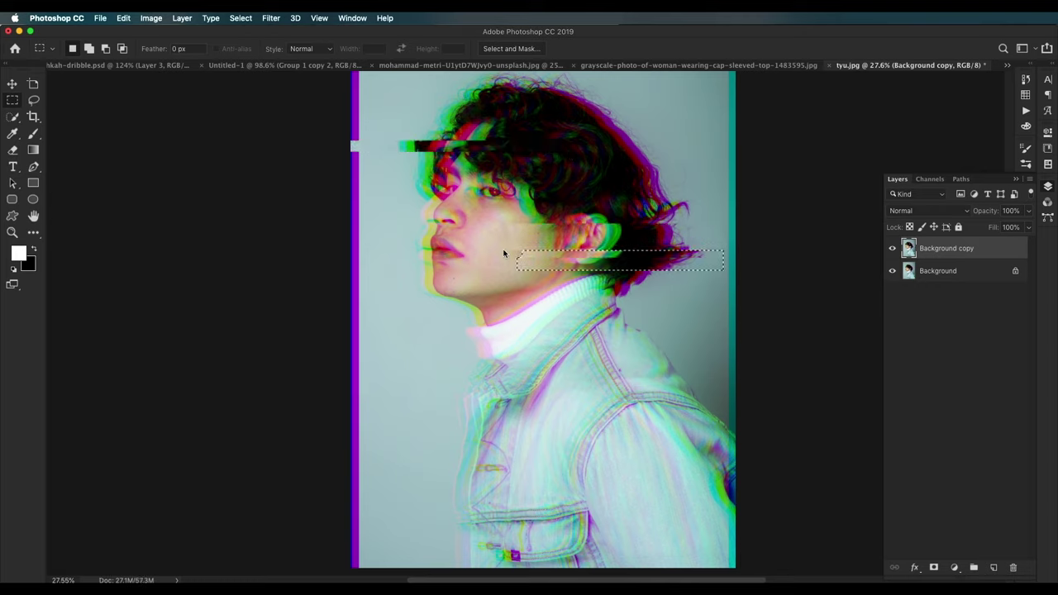
Step: Select a horizontal strip across the jacket collar, shift it to the left, and deselect
{"action": "mouse_move", "coordinate": [355, 357]}
{"action": "left_mouse_down"}
{"action": "mouse_move", "coordinate": [541, 368]}
{"action": "mouse_move", "coordinate": [585, 376]}
{"action": "mouse_move", "coordinate": [587, 387]}
{"action": "left_mouse_up"}
{"action": "key", "text": "shift+super+Left"}
{"action": "key", "text": "shift+super+Left"}
{"action": "key", "text": "shift+super+Left"}
{"action": "key", "text": "shift+super+Left"}
{"action": "key", "text": "shift+super+Left"}
{"action": "key", "text": "shift+super+Left"}
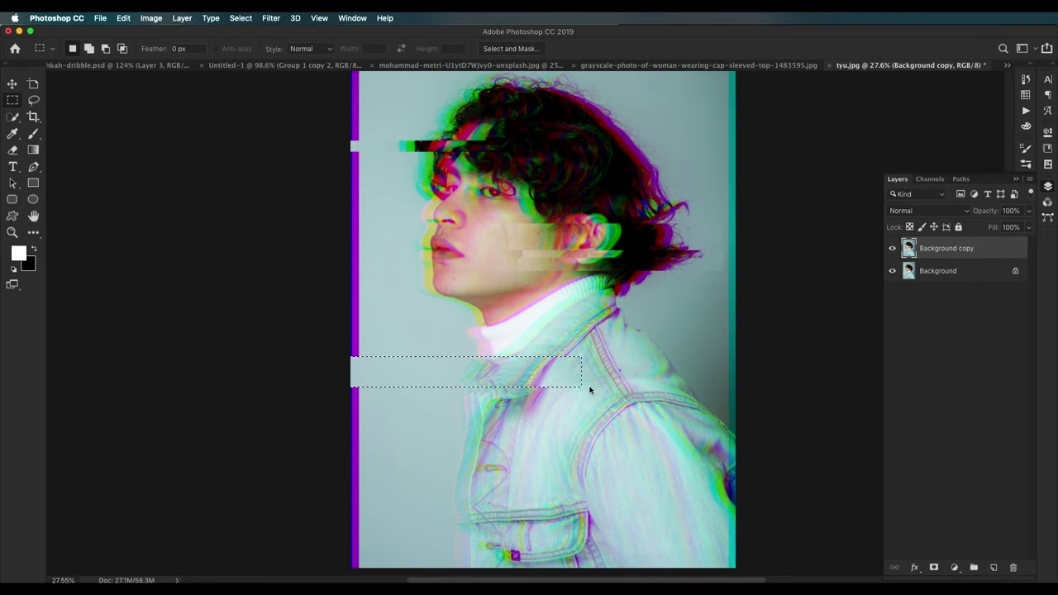
{"action": "key", "text": "super+d"}
Step: Offset horizontal strips across the sleeve and chest pocket, plus another strip along the top of the hair
{"action": "scroll", "coordinate": [649, 385], "scroll_direction": "down", "scroll_amount": 3}
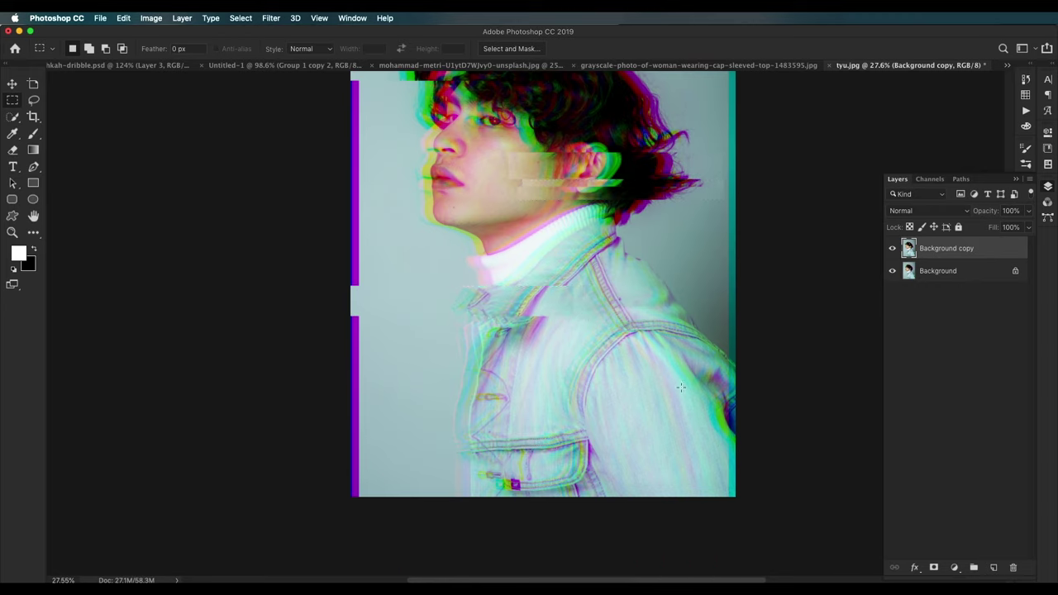
{"action": "left_click_drag", "start_coordinate": [799, 392], "coordinate": [438, 460]}
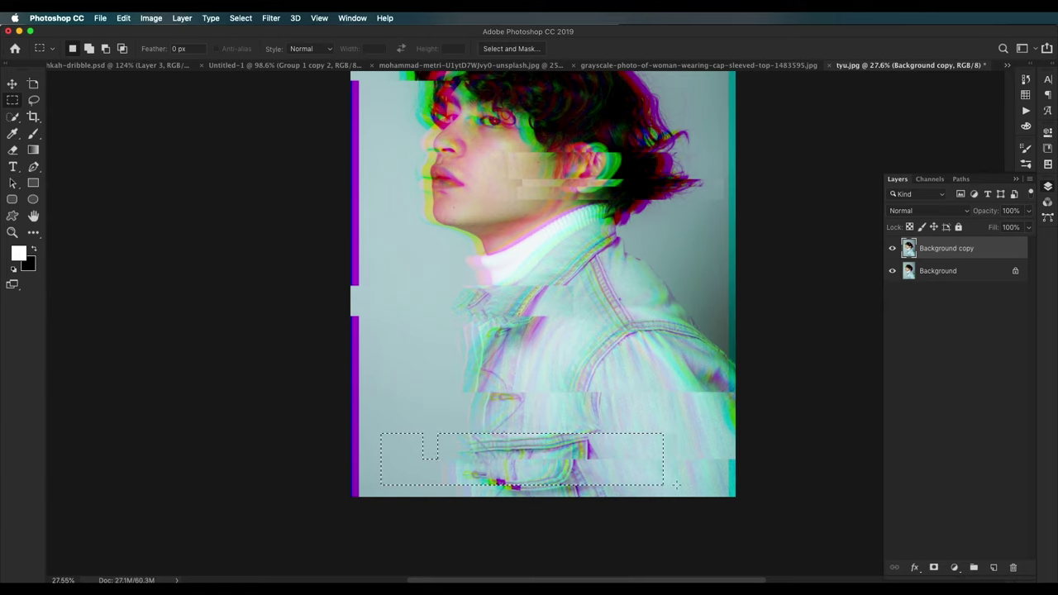
{"action": "scroll", "coordinate": [578, 330], "scroll_direction": "up", "scroll_amount": 3}
{"action": "scroll", "coordinate": [718, 107], "scroll_direction": "up", "scroll_amount": 2}
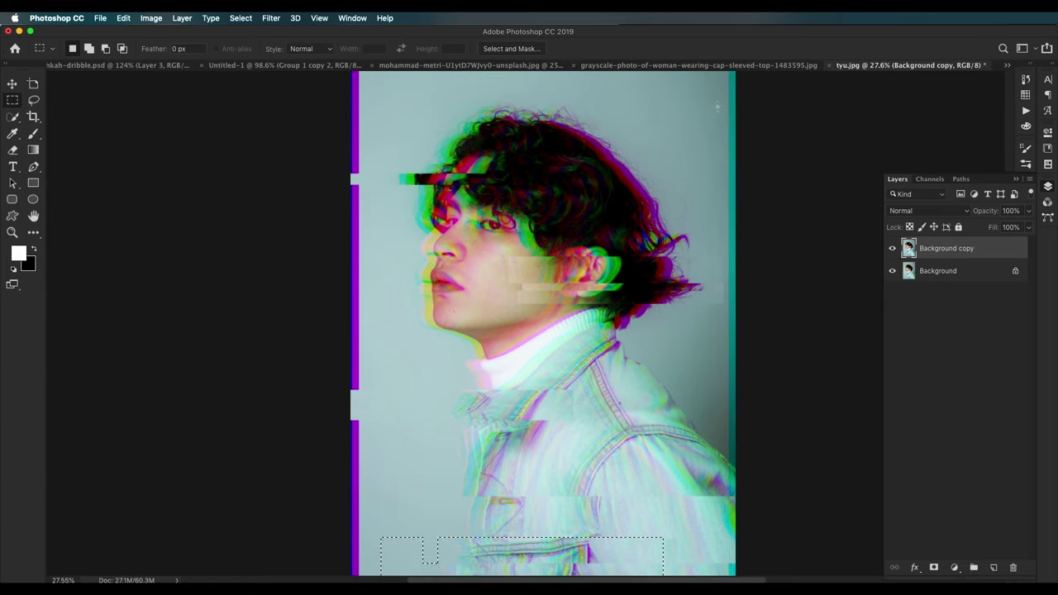
{"action": "left_click_drag", "start_coordinate": [718, 106], "coordinate": [481, 129]}
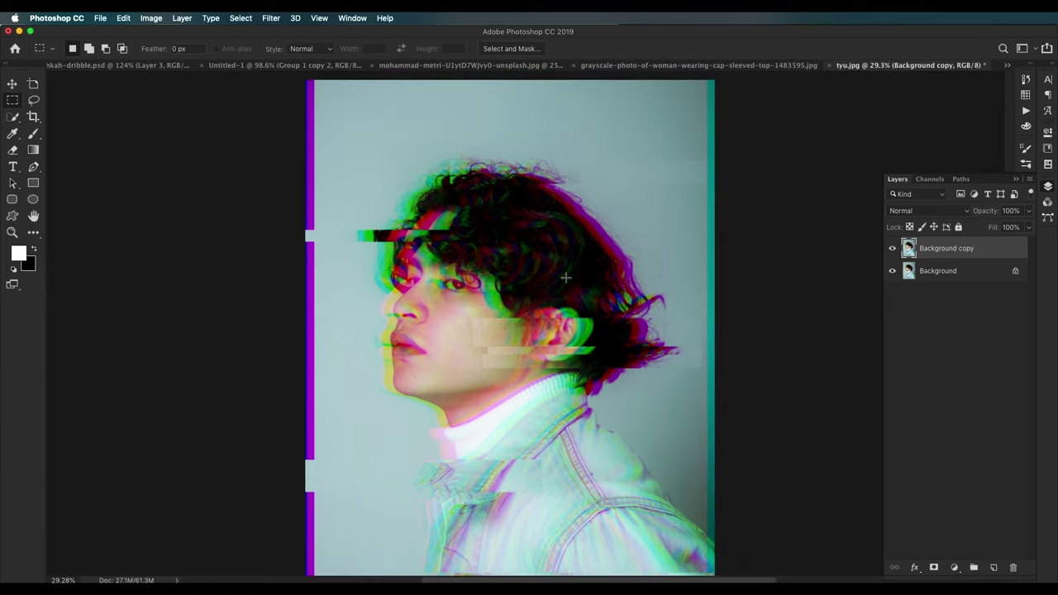
Step: Select five separate horizontal bands together: top of the hair, ear level, chin and neck, upper jacket, and the bottom of the photo
{"action": "left_click_drag", "start_coordinate": [552, 274], "coordinate": [530, 233]}
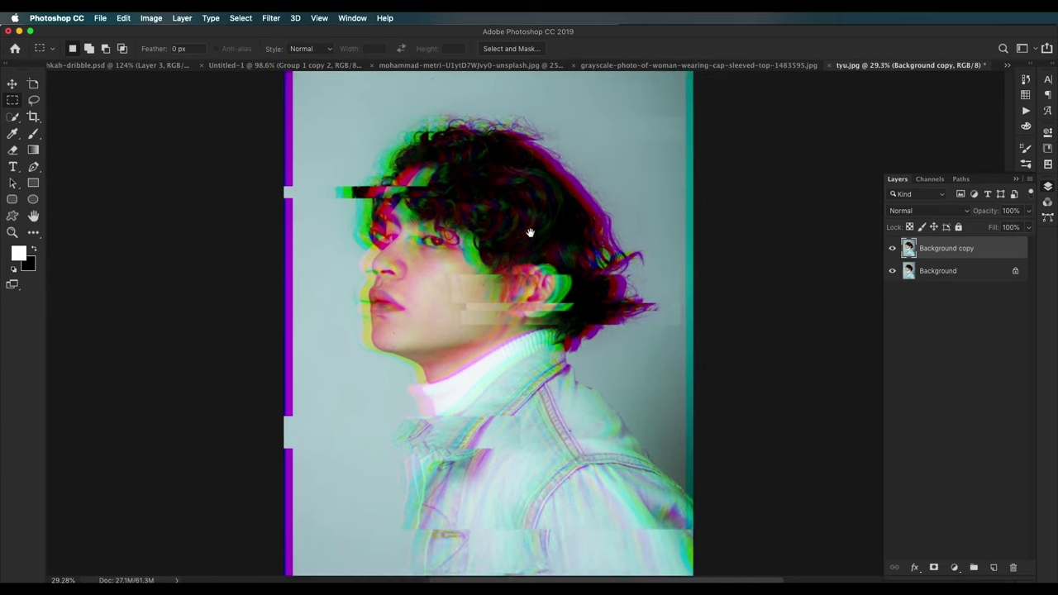
{"action": "scroll", "coordinate": [530, 232], "scroll_direction": "down", "scroll_amount": 4}
{"action": "scroll", "coordinate": [530, 233], "scroll_direction": "up", "scroll_amount": 4}
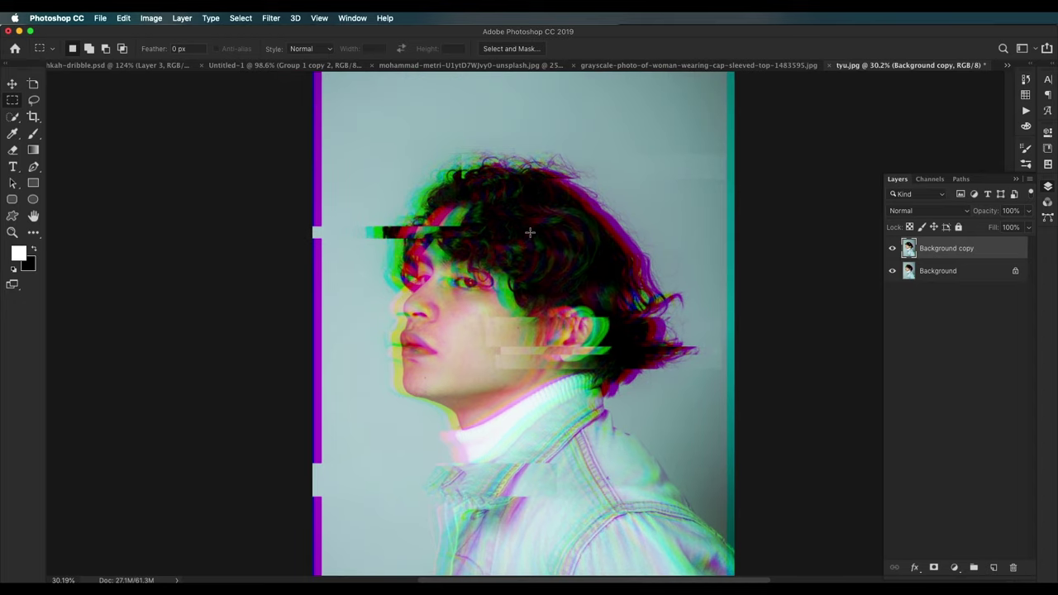
{"action": "scroll", "coordinate": [566, 254], "scroll_direction": "down", "scroll_amount": 2}
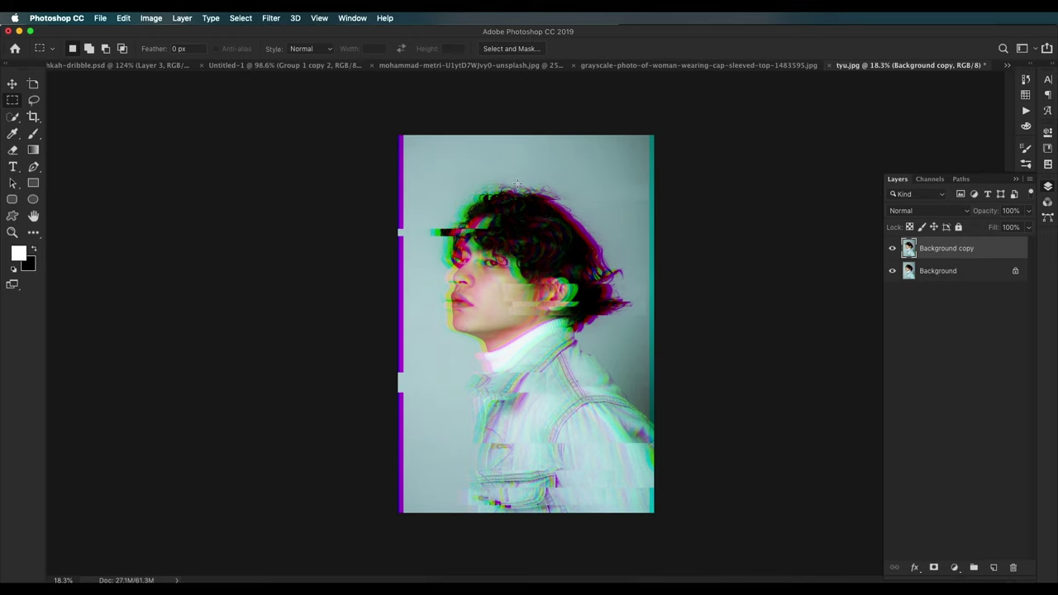
{"action": "scroll", "coordinate": [516, 184], "scroll_direction": "up", "scroll_amount": 2}
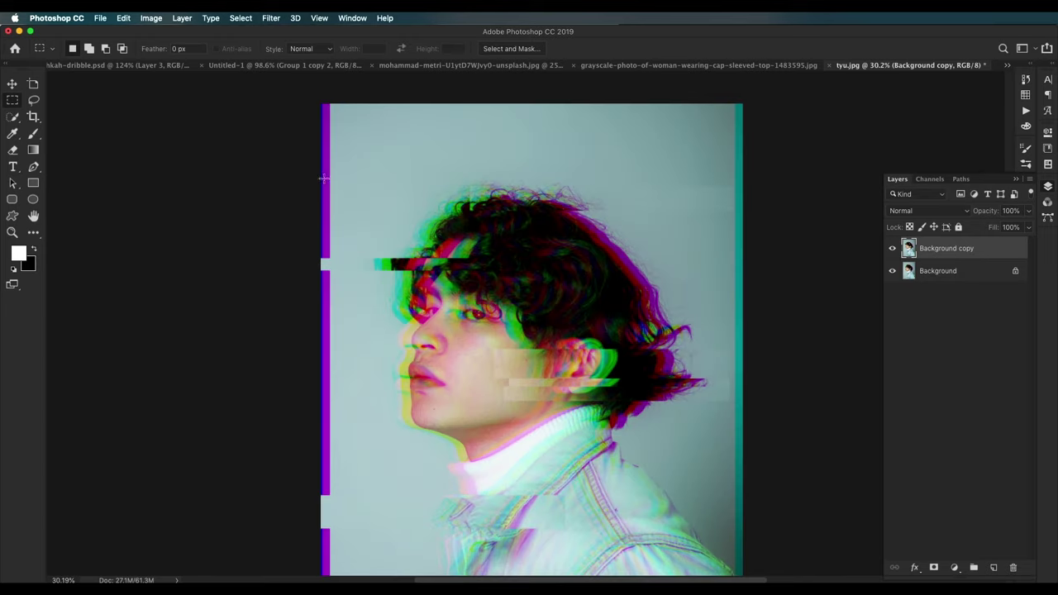
{"action": "left_click_drag", "start_coordinate": [324, 178], "coordinate": [768, 217]}
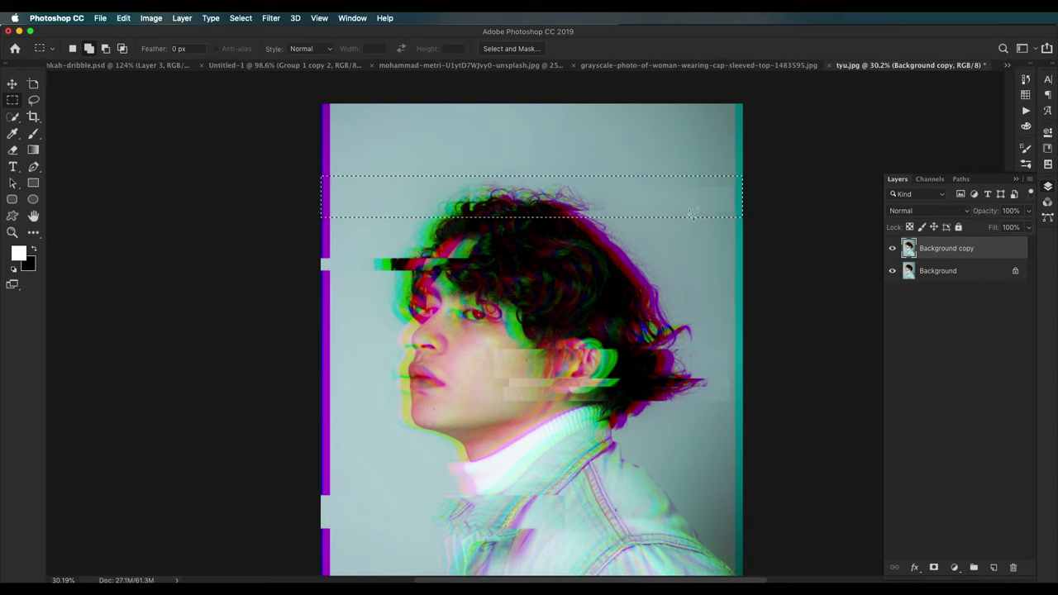
{"action": "left_click_drag", "start_coordinate": [766, 328], "coordinate": [496, 357]}
{"action": "left_click_drag", "start_coordinate": [295, 418], "coordinate": [759, 454]}
{"action": "scroll", "coordinate": [752, 450], "scroll_direction": "down", "scroll_amount": 5}
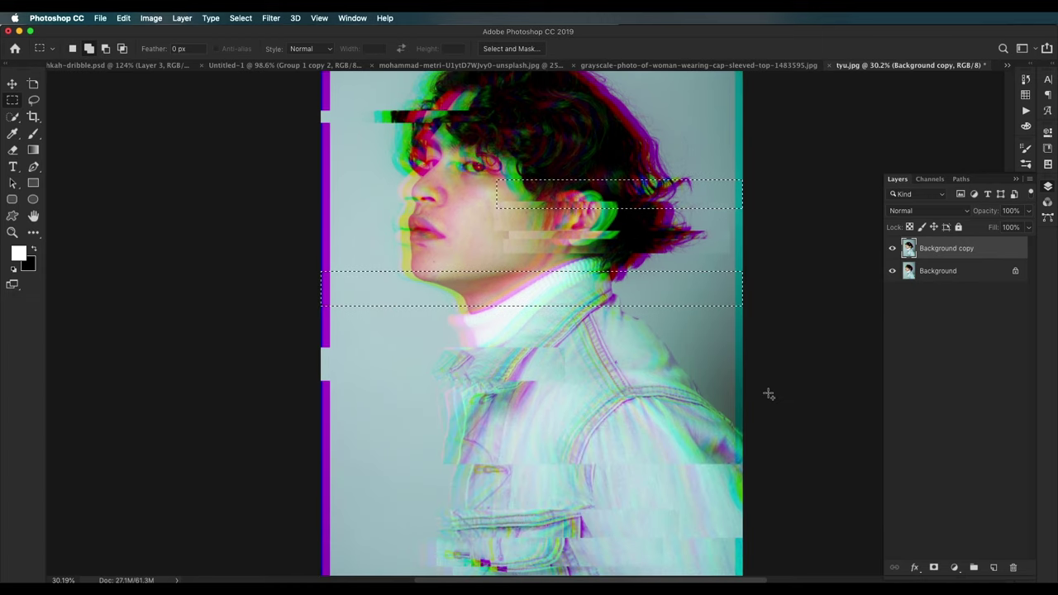
{"action": "left_click_drag", "start_coordinate": [769, 393], "coordinate": [303, 447]}
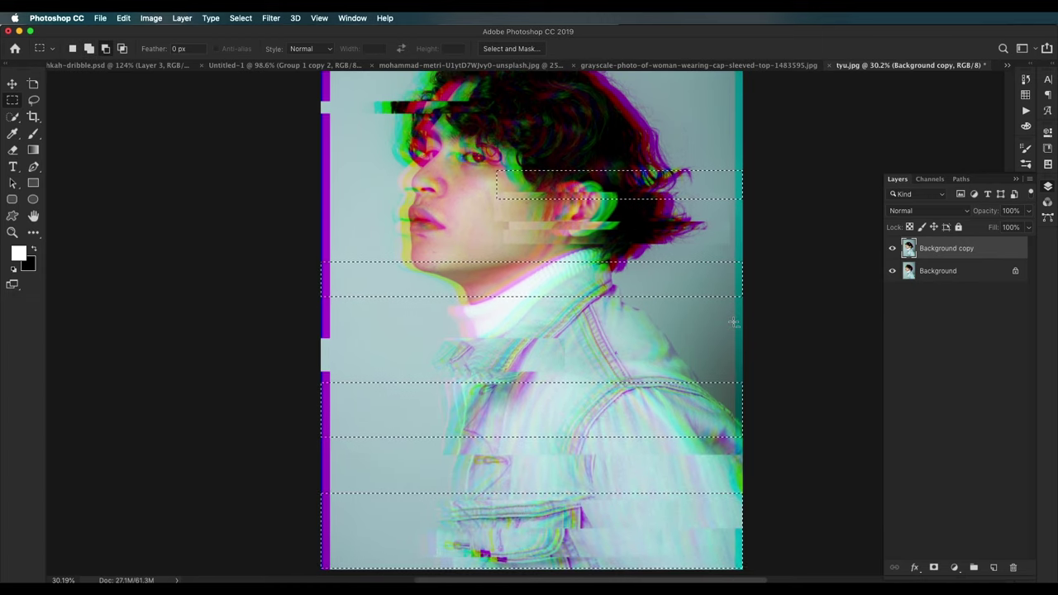
{"action": "scroll", "coordinate": [734, 322], "scroll_direction": "down", "scroll_amount": 5}
{"action": "scroll", "coordinate": [734, 322], "scroll_direction": "up", "scroll_amount": 3}
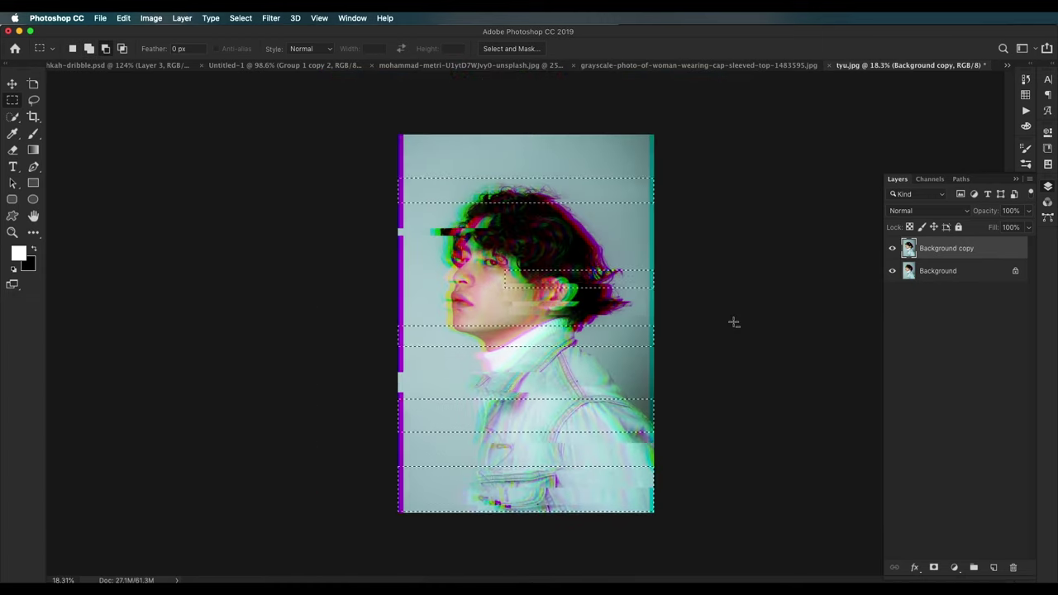
Step: Start the Wave distortion on the selected bands with the Square type, 19% horizontal scale and 1% vertical scale
{"action": "left_click", "coordinate": [271, 18]}
{"action": "mouse_move", "coordinate": [330, 172]}
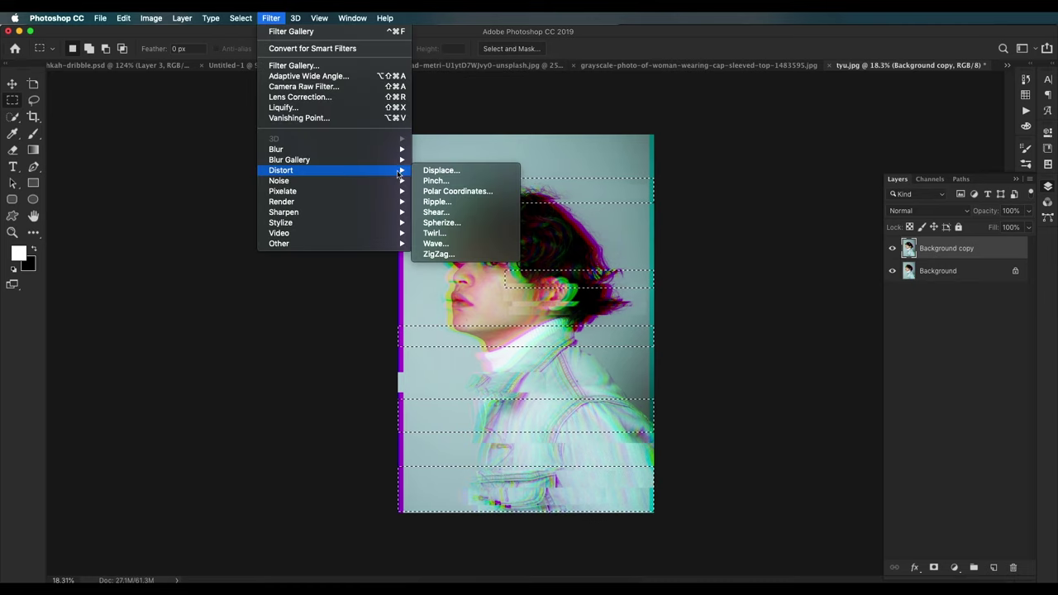
{"action": "left_click", "coordinate": [435, 244]}
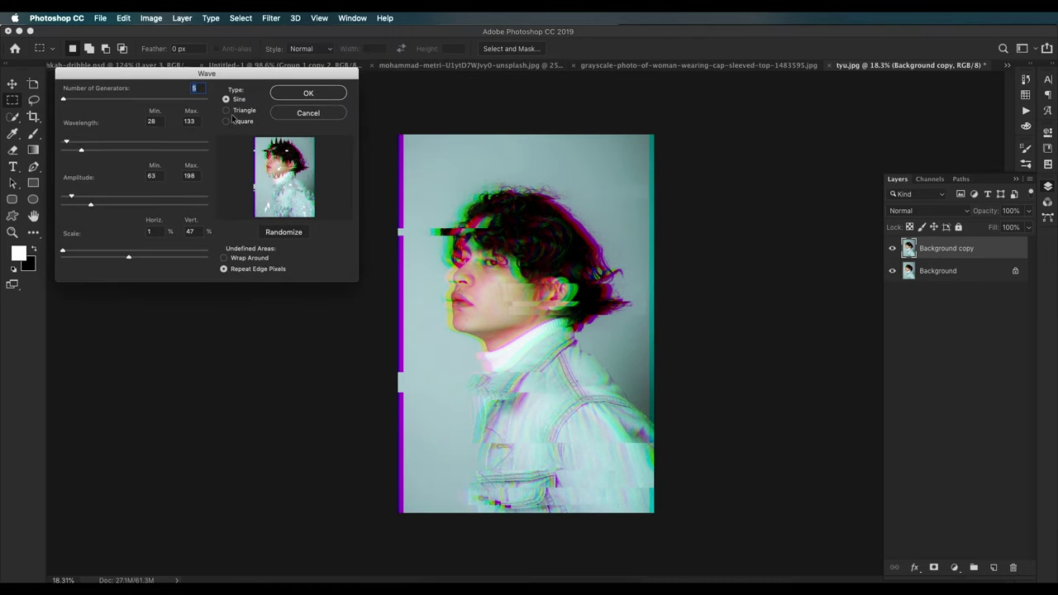
{"action": "left_click", "coordinate": [227, 121]}
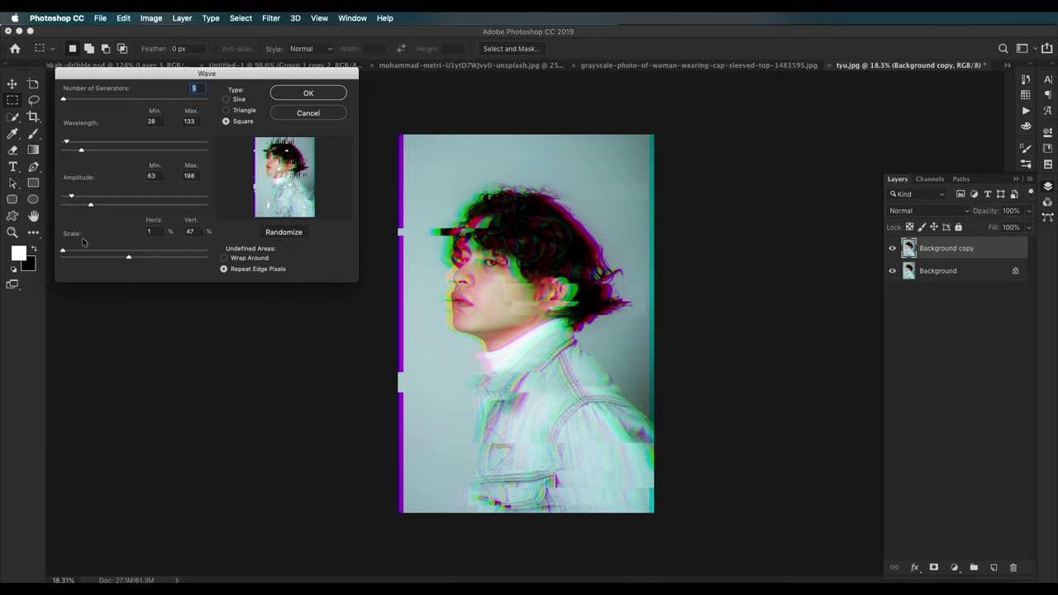
{"action": "left_click_drag", "start_coordinate": [128, 257], "coordinate": [65, 254]}
{"action": "left_click_drag", "start_coordinate": [92, 255], "coordinate": [89, 254]}
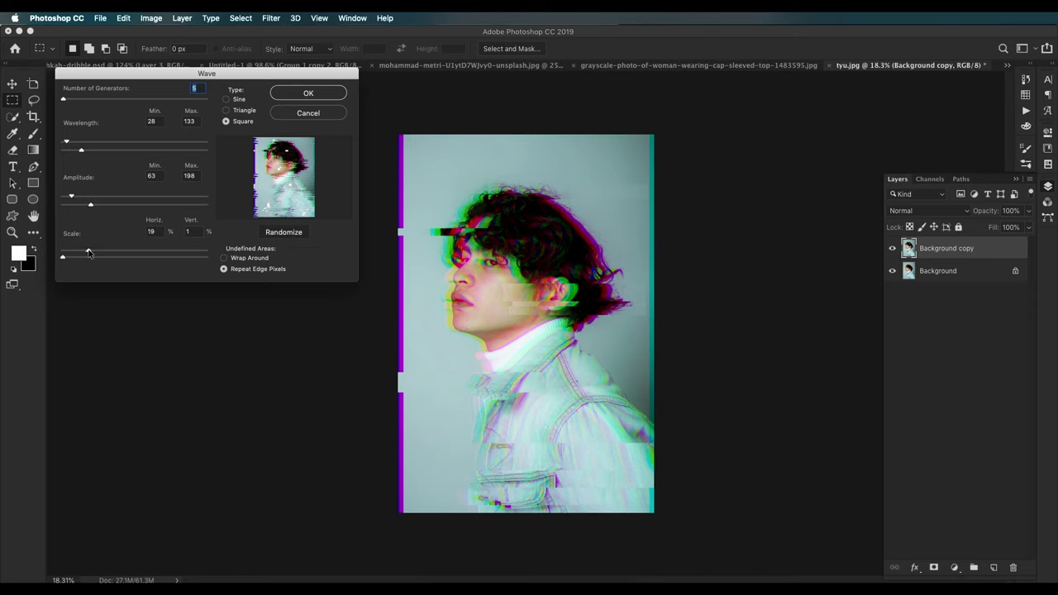
Step: Set the Wave amplitude range to 101–398 and the wavelength range to 267–787
{"action": "left_click_drag", "start_coordinate": [81, 152], "coordinate": [146, 152]}
{"action": "left_click_drag", "start_coordinate": [143, 204], "coordinate": [79, 200]}
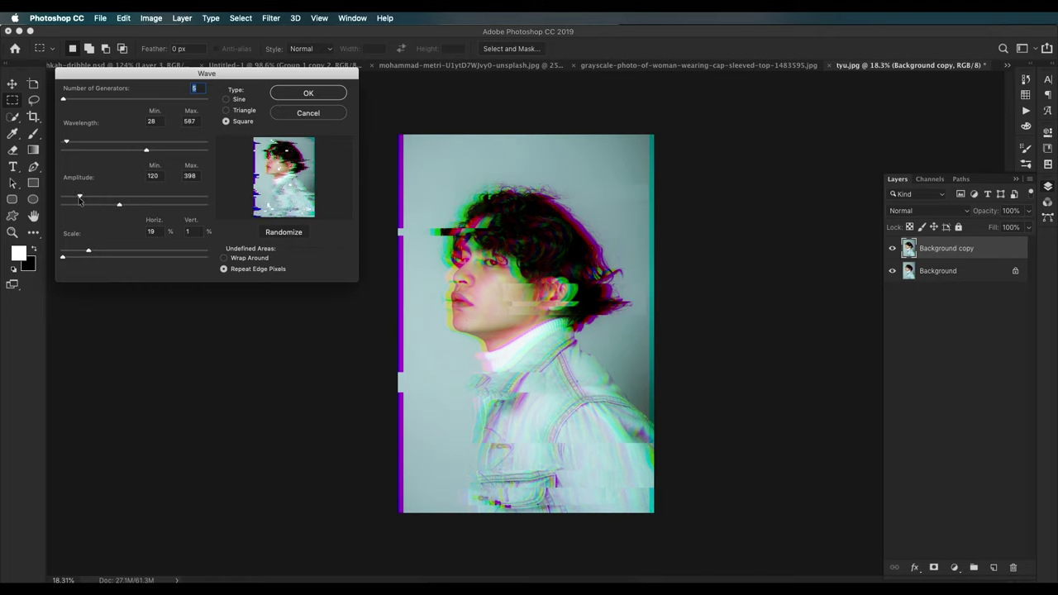
{"action": "left_click_drag", "start_coordinate": [153, 152], "coordinate": [174, 152]}
{"action": "left_click_drag", "start_coordinate": [67, 142], "coordinate": [99, 141]}
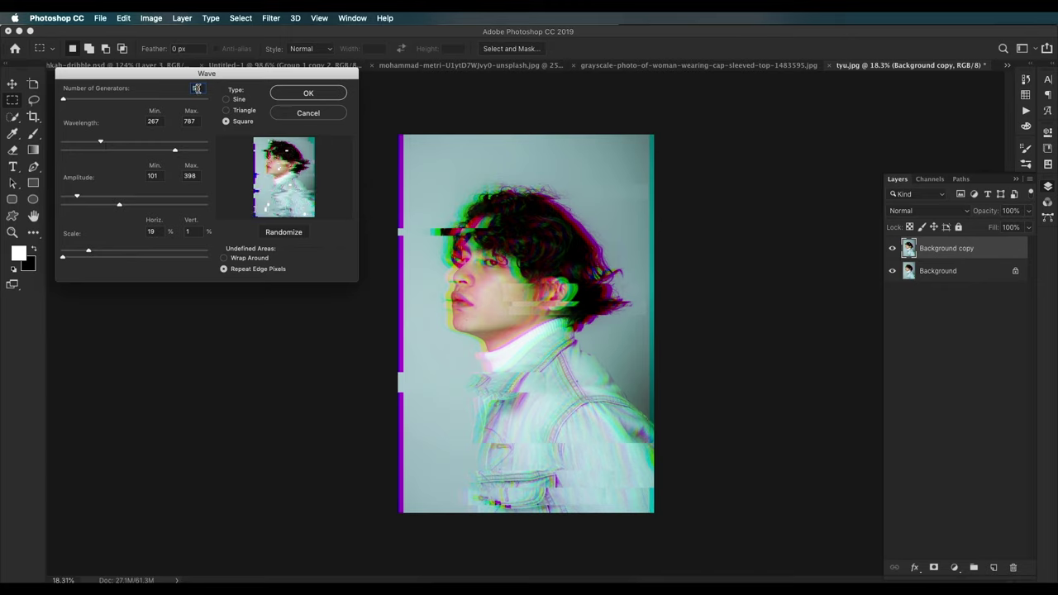
Step: Set the Wave to 2 generators with a wavelength range of 282–622, apply the filter, and deselect
{"action": "type", "text": "2"}
{"action": "left_click_drag", "start_coordinate": [148, 142], "coordinate": [104, 143]}
{"action": "left_click_drag", "start_coordinate": [175, 151], "coordinate": [151, 152]}
{"action": "left_click", "coordinate": [307, 96]}
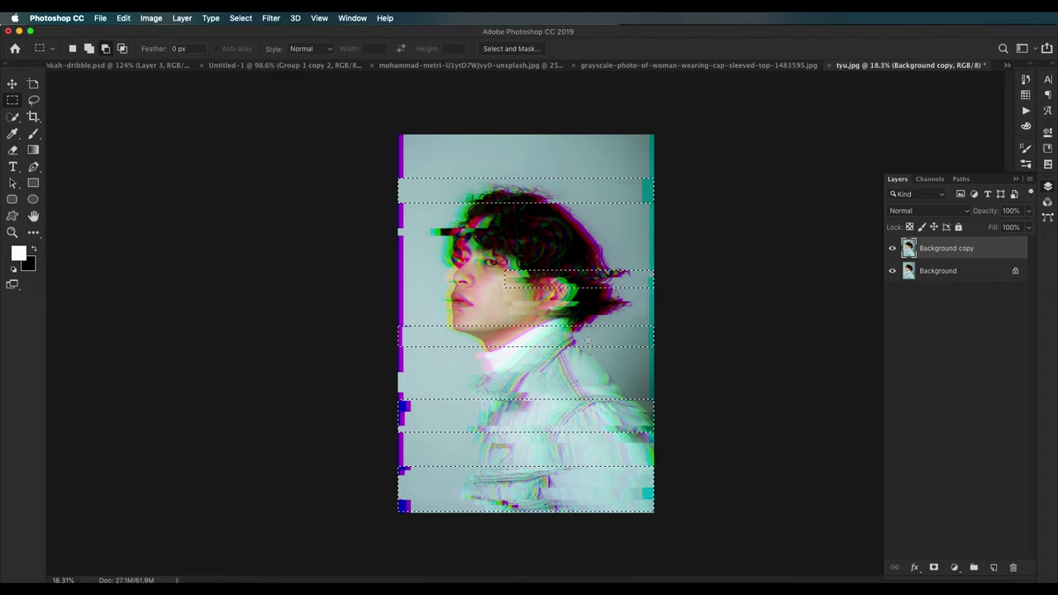
{"action": "scroll", "coordinate": [590, 344], "scroll_direction": "up", "scroll_amount": 3}
{"action": "key", "text": "super+d"}
Step: Select four new rectangular strips together: back of the hair, neck and collar, sleeve, and the full-width lower jacket
{"action": "scroll", "coordinate": [596, 351], "scroll_direction": "down", "scroll_amount": 3}
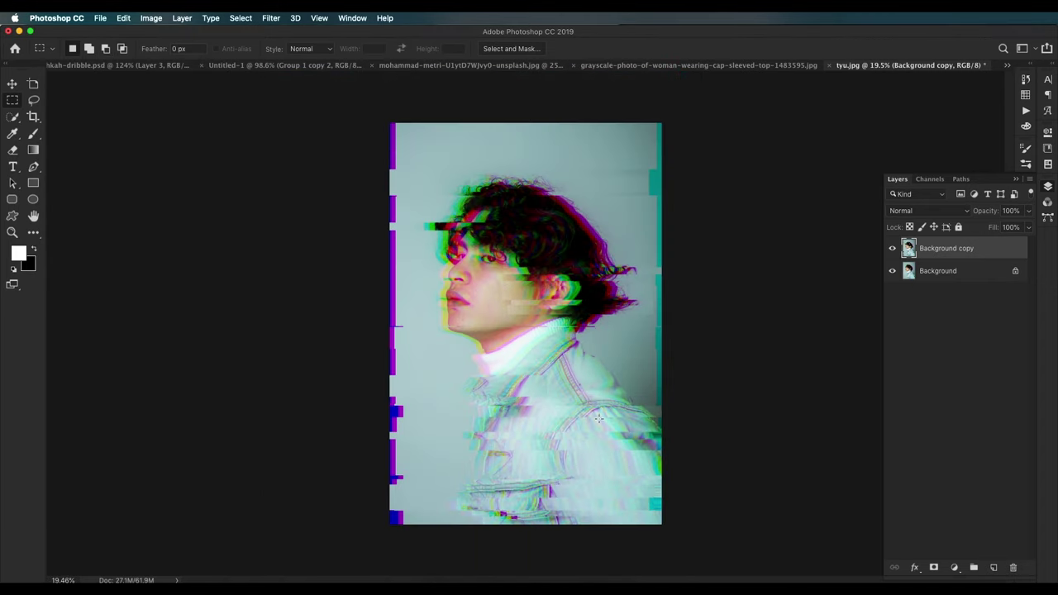
{"action": "scroll", "coordinate": [546, 247], "scroll_direction": "up", "scroll_amount": 3}
{"action": "left_click_drag", "start_coordinate": [533, 257], "coordinate": [458, 221]}
{"action": "left_click_drag", "start_coordinate": [518, 365], "coordinate": [525, 305]}
{"action": "scroll", "coordinate": [524, 306], "scroll_direction": "up", "scroll_amount": 2}
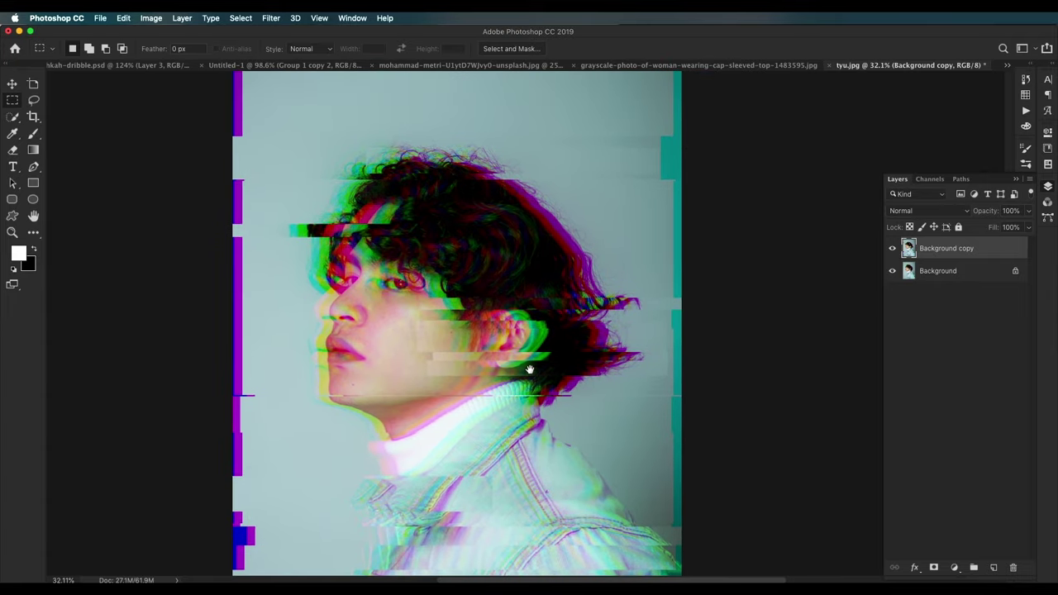
{"action": "scroll", "coordinate": [529, 355], "scroll_direction": "down", "scroll_amount": 3}
{"action": "scroll", "coordinate": [531, 362], "scroll_direction": "up", "scroll_amount": 2}
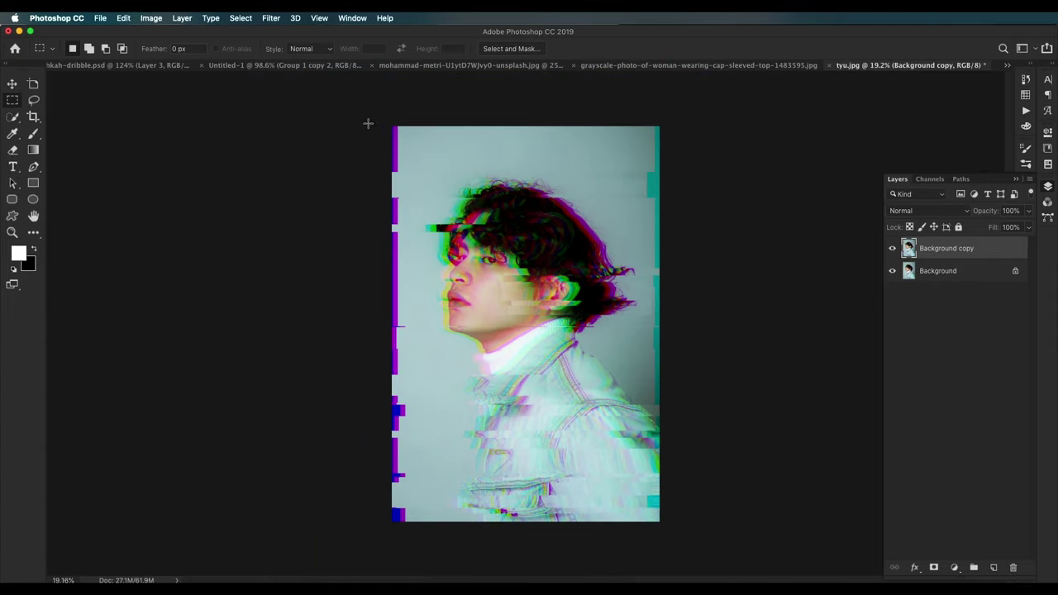
{"action": "left_click_drag", "start_coordinate": [385, 130], "coordinate": [666, 207]}
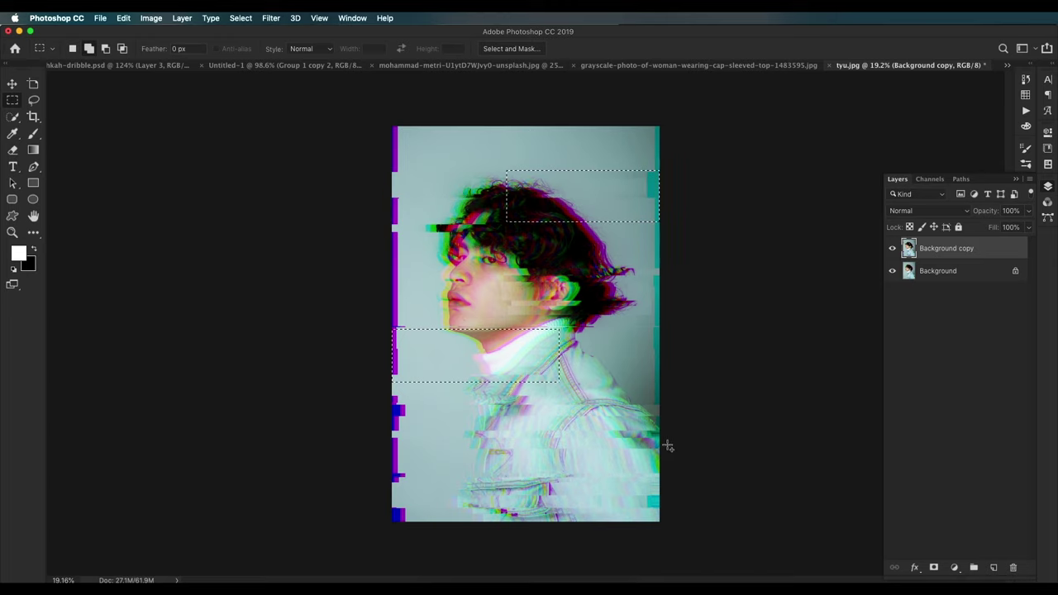
{"action": "left_click_drag", "start_coordinate": [668, 446], "coordinate": [476, 428]}
{"action": "left_click_drag", "start_coordinate": [372, 481], "coordinate": [682, 517]}
Step: Start a Wave distortion on the four selected strips with the Sine type, 5 generators and 1% horizontal scale
{"action": "left_click", "coordinate": [275, 19]}
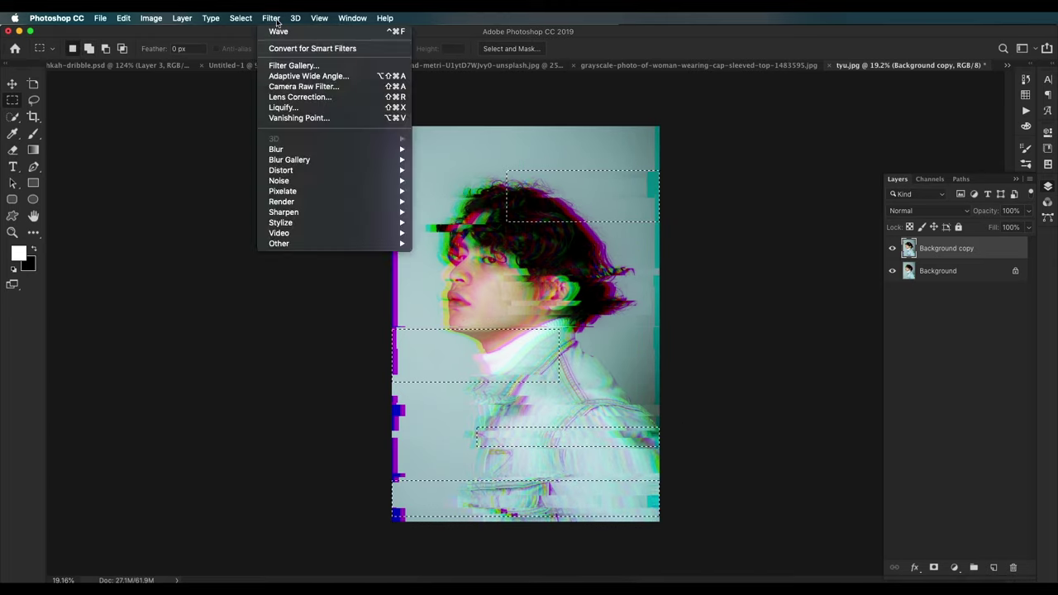
{"action": "mouse_move", "coordinate": [285, 171]}
{"action": "left_click", "coordinate": [446, 244]}
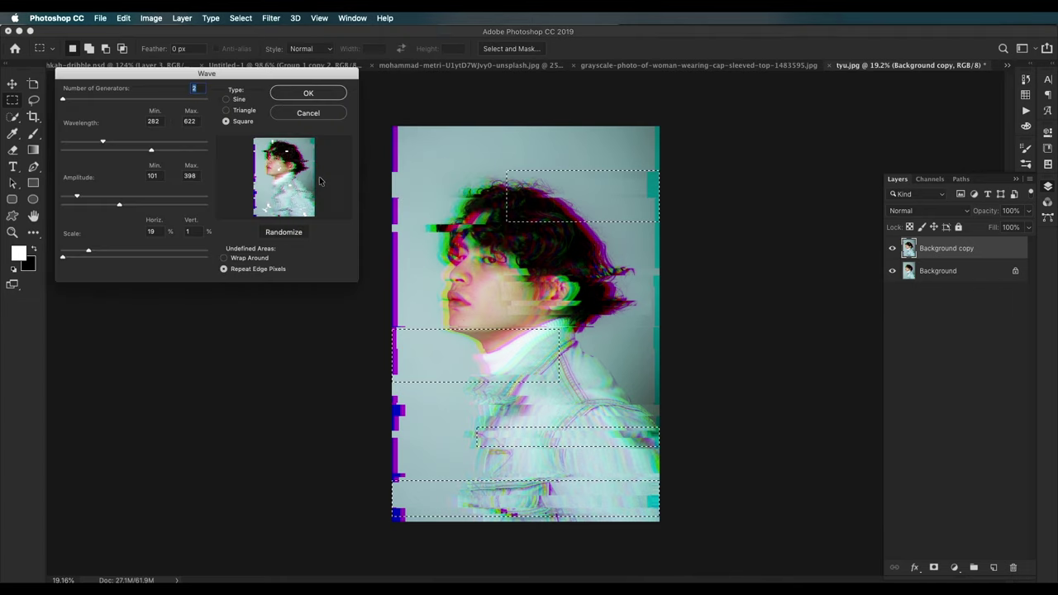
{"action": "left_click", "coordinate": [227, 100]}
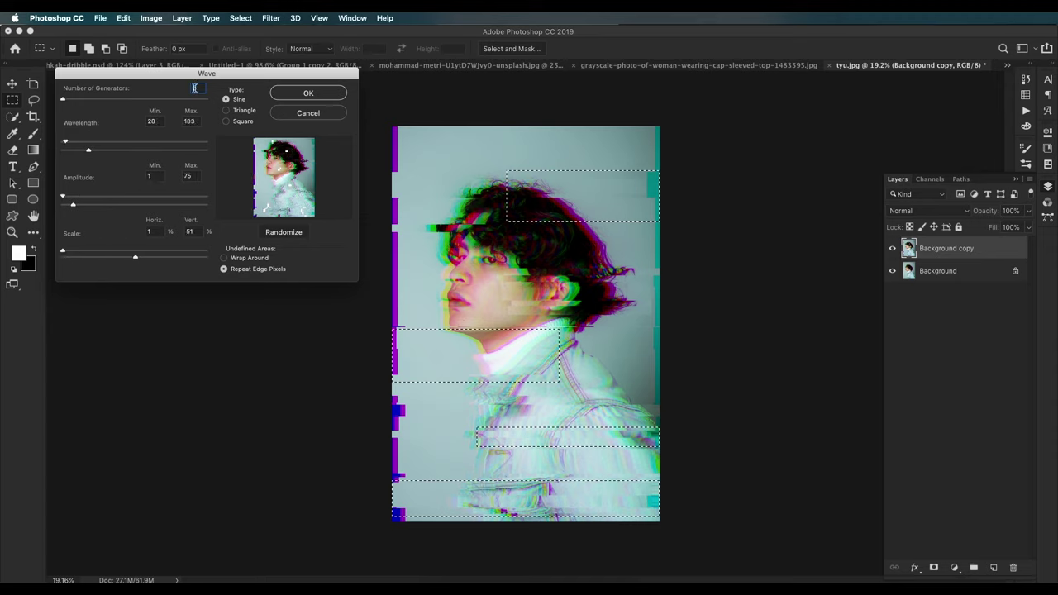
{"action": "type", "text": "5"}
Step: Set the Wave wavelength range to 43–187, amplitude range to 1–310 and vertical scale to 17%, apply the filter, and deselect
{"action": "left_click_drag", "start_coordinate": [75, 208], "coordinate": [69, 209]}
{"action": "mouse_move", "coordinate": [88, 152]}
{"action": "left_mouse_down"}
{"action": "mouse_move", "coordinate": [106, 151]}
{"action": "mouse_move", "coordinate": [80, 145]}
{"action": "left_mouse_up"}
{"action": "left_click_drag", "start_coordinate": [69, 206], "coordinate": [107, 207]}
{"action": "left_click_drag", "start_coordinate": [106, 152], "coordinate": [69, 144]}
{"action": "left_click_drag", "start_coordinate": [112, 257], "coordinate": [86, 261]}
{"action": "left_click_drag", "start_coordinate": [106, 205], "coordinate": [107, 205]}
{"action": "left_click", "coordinate": [297, 94]}
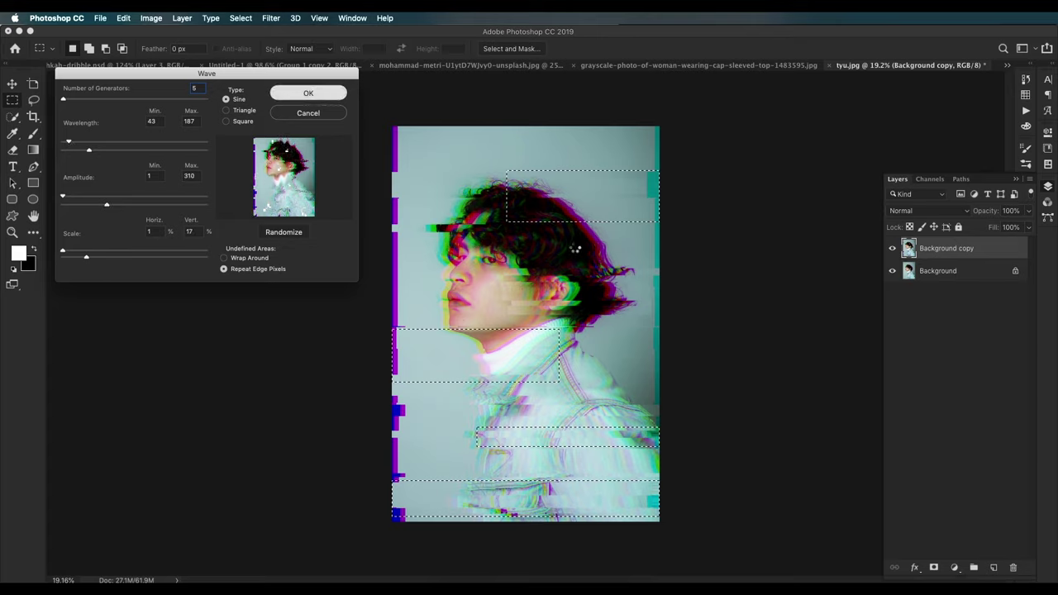
{"action": "key", "text": "super+d"}
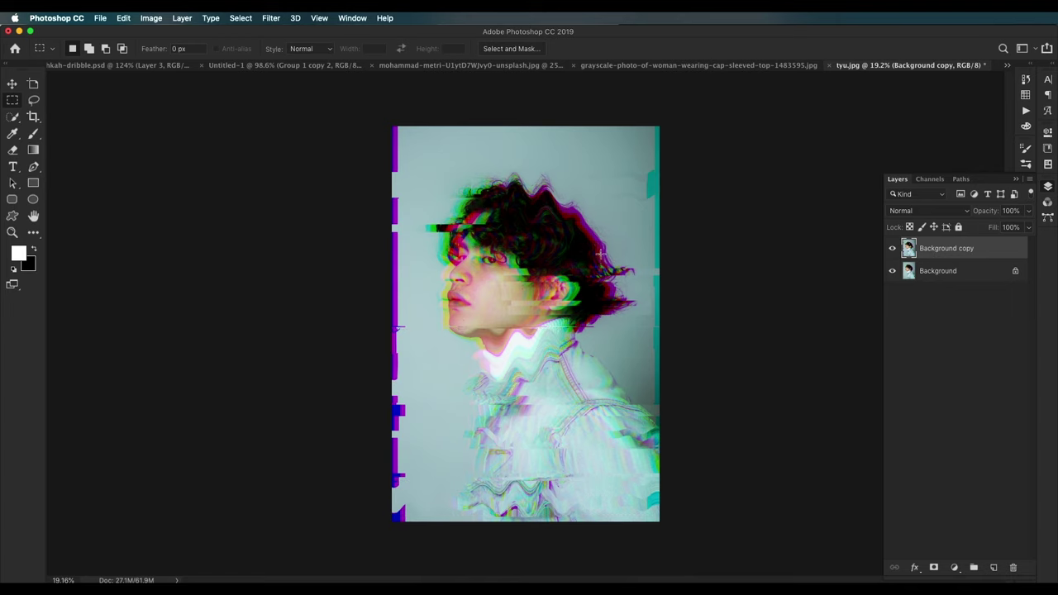
Step: Inspect the distorted portrait and compare it with the finished glitch portrait in rgb-devotchkah-dribble.psd
{"action": "scroll", "coordinate": [601, 256], "scroll_direction": "up", "scroll_amount": 5}
{"action": "left_click_drag", "start_coordinate": [570, 227], "coordinate": [556, 276]}
{"action": "scroll", "coordinate": [555, 277], "scroll_direction": "down", "scroll_amount": 5}
{"action": "scroll", "coordinate": [556, 276], "scroll_direction": "down", "scroll_amount": 5}
{"action": "scroll", "coordinate": [567, 270], "scroll_direction": "up", "scroll_amount": 10}
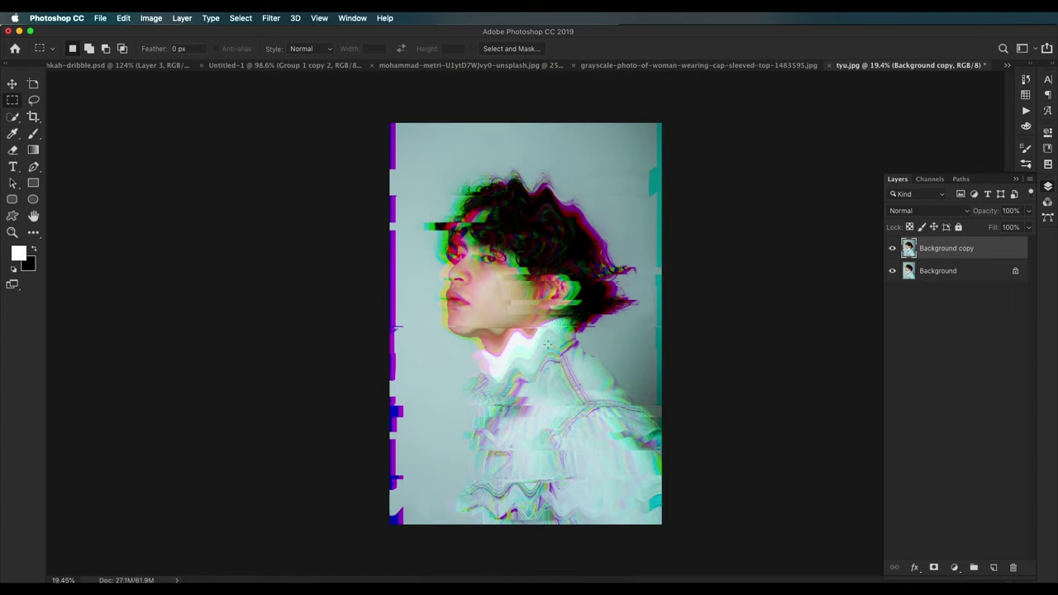
{"action": "left_click_drag", "start_coordinate": [574, 356], "coordinate": [544, 316]}
{"action": "left_click_drag", "start_coordinate": [545, 316], "coordinate": [543, 316]}
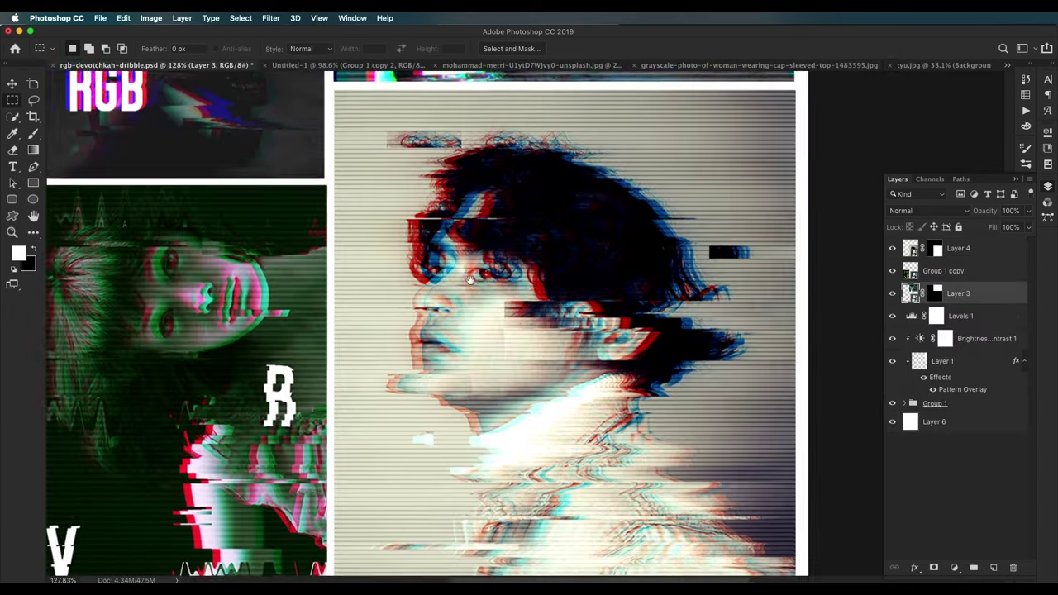
{"action": "left_click_drag", "start_coordinate": [490, 279], "coordinate": [471, 283]}
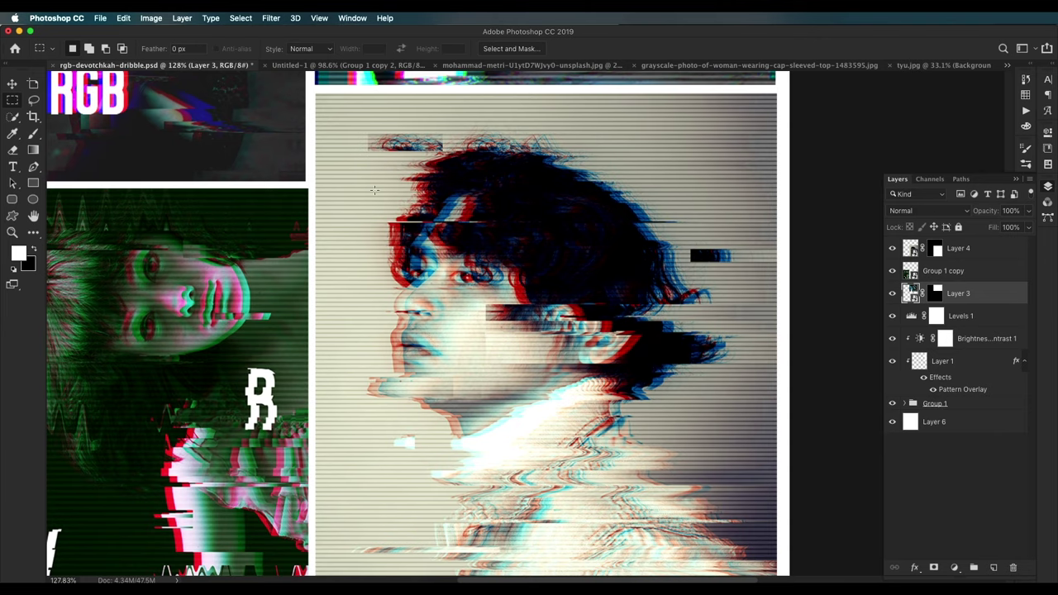
{"action": "left_click_drag", "start_coordinate": [736, 318], "coordinate": [740, 234]}
{"action": "left_click_drag", "start_coordinate": [460, 363], "coordinate": [467, 406]}
{"action": "scroll", "coordinate": [467, 405], "scroll_direction": "up", "scroll_amount": 2}
Step: Return to tyu.jpg, select a small strip of the upper back hair, and shift it right beyond the head's outline
{"action": "left_click", "coordinate": [938, 65]}
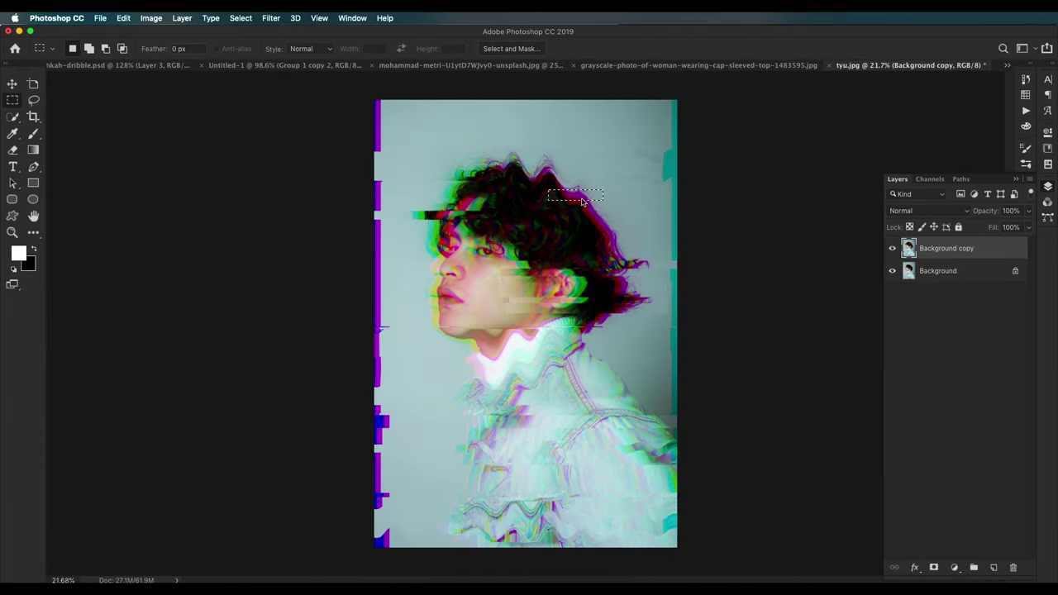
{"action": "key", "text": "shift+super+Right"}
{"action": "key", "text": "shift+super+Right"}
{"action": "key", "text": "shift+super+Right"}
{"action": "key", "text": "shift+super+Right"}
{"action": "key", "text": "shift+super+Right"}
{"action": "key", "text": "shift+super+Right"}
{"action": "key", "text": "shift+super+Right"}
{"action": "key", "text": "shift+super+Right"}
{"action": "key", "text": "shift+super+Right"}
{"action": "key", "text": "shift+super+Right"}
{"action": "key", "text": "shift+super+Right"}
{"action": "key", "text": "shift+super+Right"}
{"action": "key", "text": "shift+super+Right"}
{"action": "key", "text": "shift+super+Right"}
{"action": "key", "text": "shift+super+Right"}
{"action": "key", "text": "shift+super+Right"}
{"action": "left_click_drag", "start_coordinate": [581, 201], "coordinate": [608, 201]}
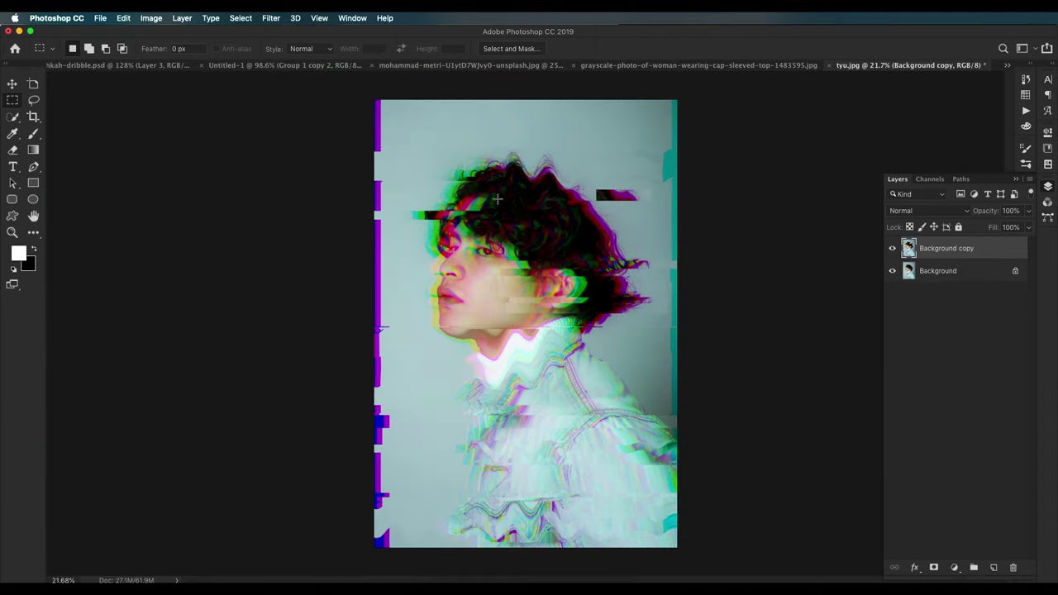
Step: Shift a thin strip at the chin and a small strip of the front hair to the left, and deselect
{"action": "left_click_drag", "start_coordinate": [412, 322], "coordinate": [473, 335]}
{"action": "key", "text": "shift+super+Left"}
{"action": "key", "text": "shift+super+Left"}
{"action": "key", "text": "shift+super+Left"}
{"action": "key", "text": "shift+super+Left"}
{"action": "key", "text": "shift+super+Left"}
{"action": "key", "text": "shift+super+Left"}
{"action": "key", "text": "shift+super+Left"}
{"action": "key", "text": "shift+super+Left"}
{"action": "mouse_move", "coordinate": [430, 193]}
{"action": "left_mouse_down"}
{"action": "mouse_move", "coordinate": [482, 199]}
{"action": "mouse_move", "coordinate": [442, 203]}
{"action": "left_mouse_up"}
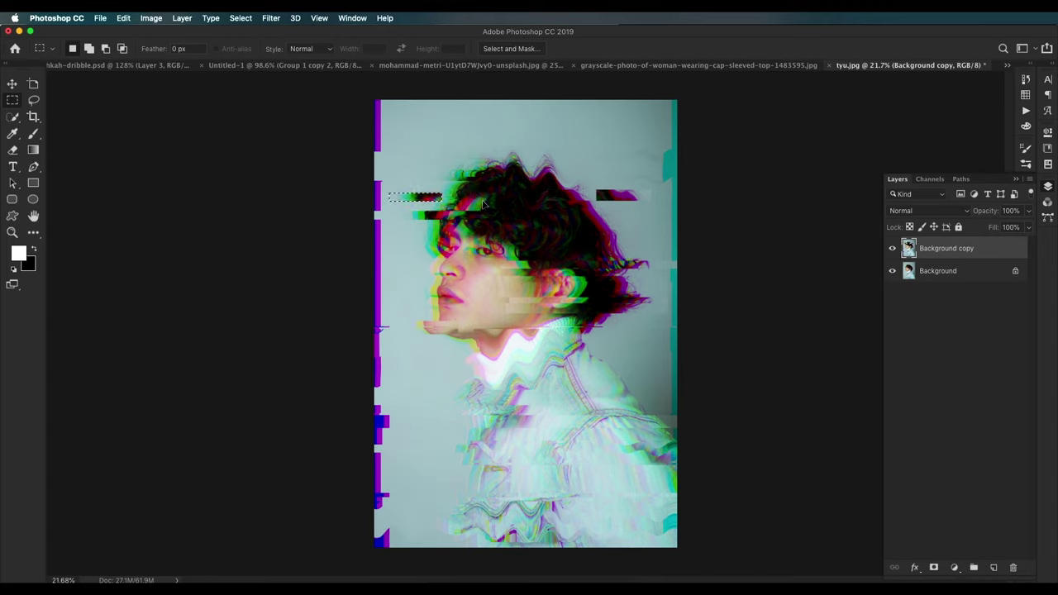
{"action": "key", "text": "ctrl+d"}
Step: Select a small strip at the jacket's chest pocket and shift it left toward the empty background
{"action": "left_click_drag", "start_coordinate": [464, 467], "coordinate": [501, 476]}
{"action": "key", "text": "shift+super+Left"}
{"action": "key", "text": "shift+super+Left"}
{"action": "key", "text": "shift+super+Left"}
{"action": "key", "text": "shift+super+Left"}
{"action": "key", "text": "shift+super+Left"}
{"action": "key", "text": "shift+super+Left"}
{"action": "key", "text": "shift+super+Left"}
{"action": "key", "text": "shift+super+Left"}
{"action": "key", "text": "shift+super+Left"}
{"action": "key", "text": "shift+super+Left"}
{"action": "key", "text": "shift+super+Left"}
{"action": "key", "text": "shift+super+Left"}
{"action": "key", "text": "shift+super+Left"}
{"action": "key", "text": "shift+super+Left"}
{"action": "key", "text": "shift+super+Left"}
{"action": "key", "text": "shift+super+Left"}
{"action": "key", "text": "shift+super+Left"}
{"action": "key", "text": "shift+super+Left"}
{"action": "key", "text": "shift+super+Left"}
{"action": "key", "text": "shift+super+Left"}
Step: Shift a short strip at the very top of the hair slightly to the right
{"action": "left_click_drag", "start_coordinate": [500, 147], "coordinate": [555, 163]}
{"action": "scroll", "coordinate": [538, 219], "scroll_direction": "up", "scroll_amount": 5}
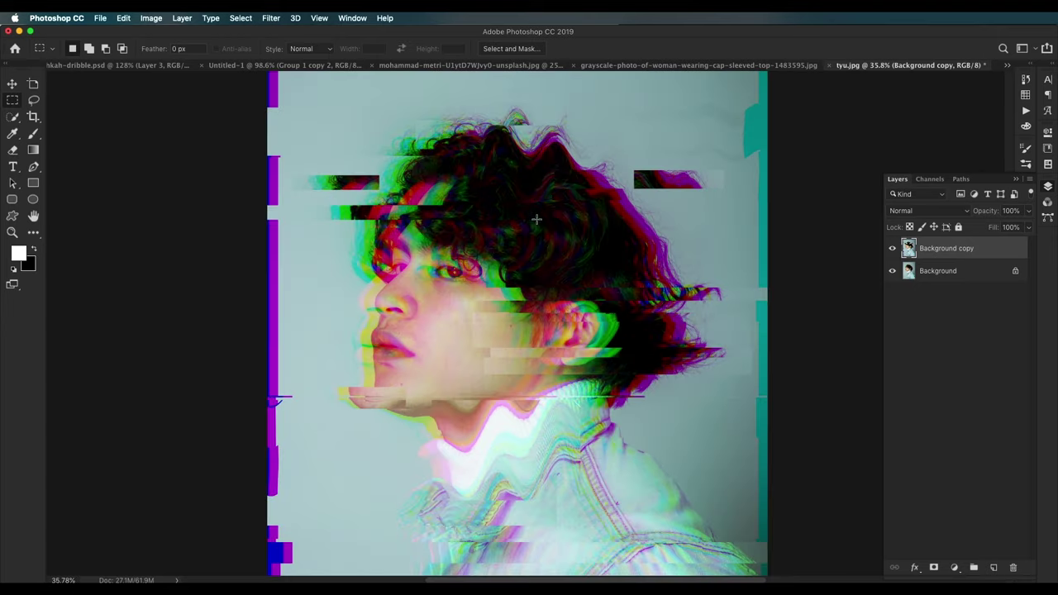
{"action": "scroll", "coordinate": [538, 219], "scroll_direction": "down", "scroll_amount": 4}
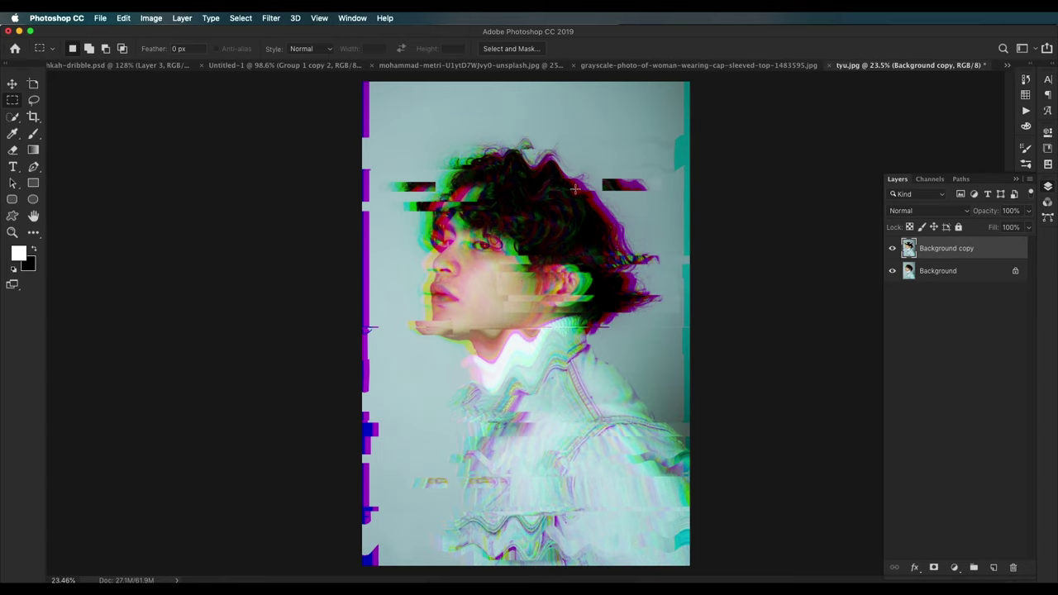
Step: Add a white Solid Color fill layer above the Background copy layer
{"action": "left_click", "coordinate": [954, 568]}
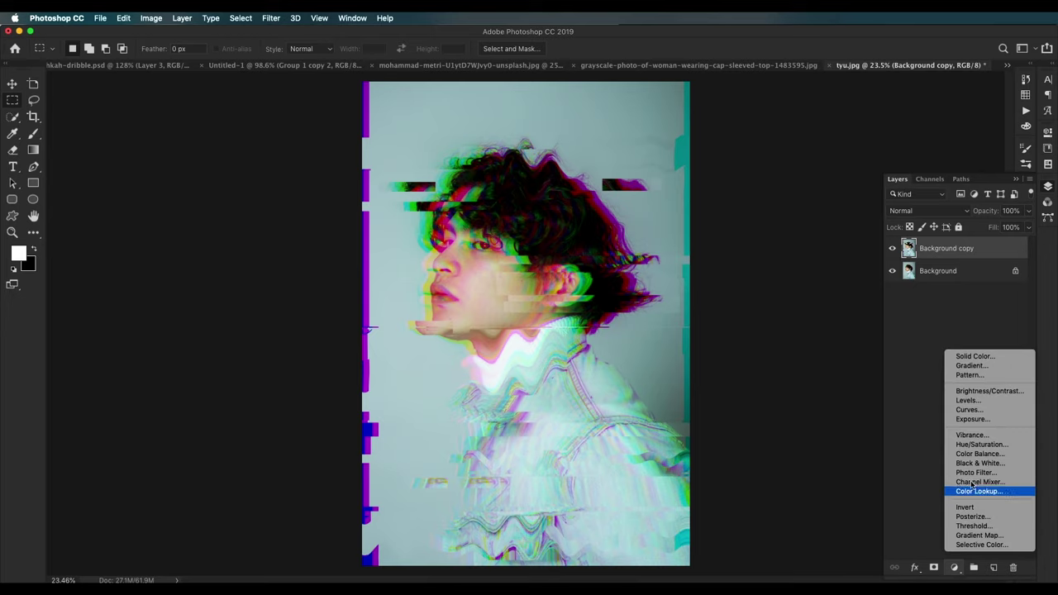
{"action": "left_click", "coordinate": [967, 358]}
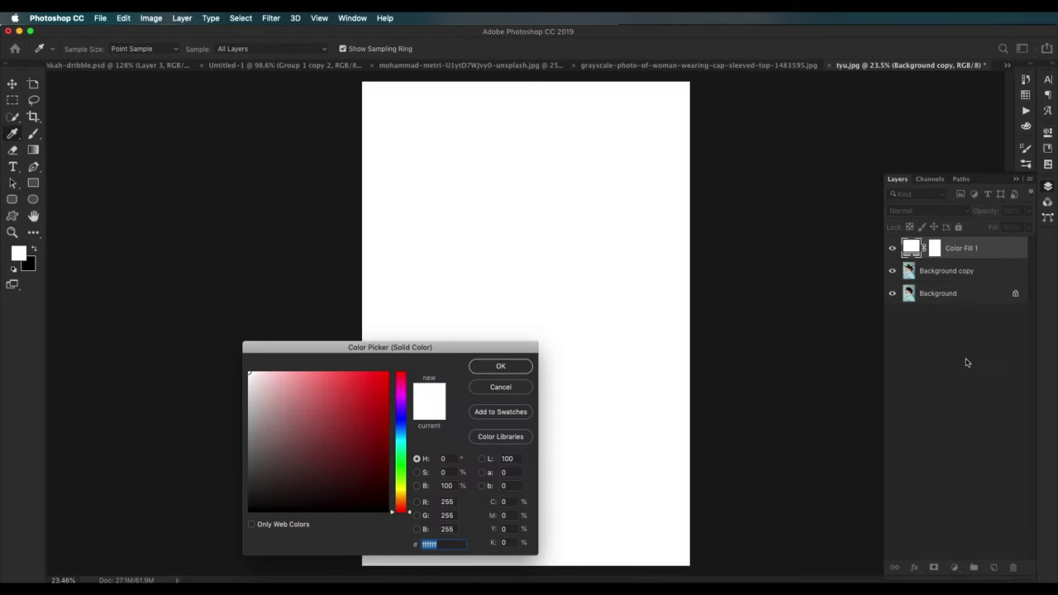
{"action": "left_click", "coordinate": [500, 367]}
Step: Enable the Pattern Overlay effect in the white fill layer's styles and show its settings
{"action": "double_click", "coordinate": [1000, 254]}
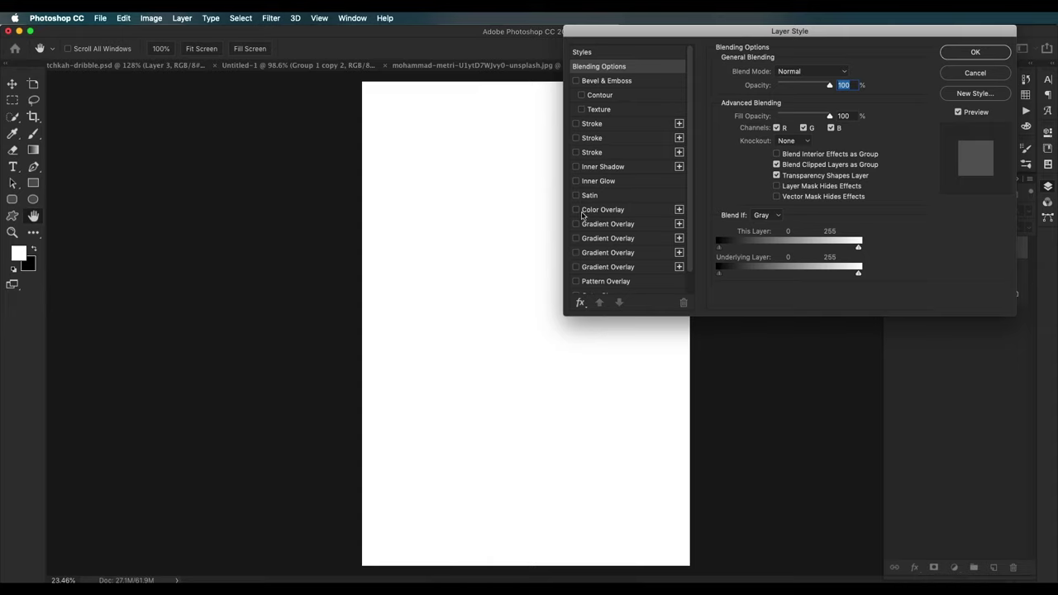
{"action": "scroll", "coordinate": [583, 216], "scroll_direction": "down", "scroll_amount": 2}
{"action": "left_click", "coordinate": [577, 259]}
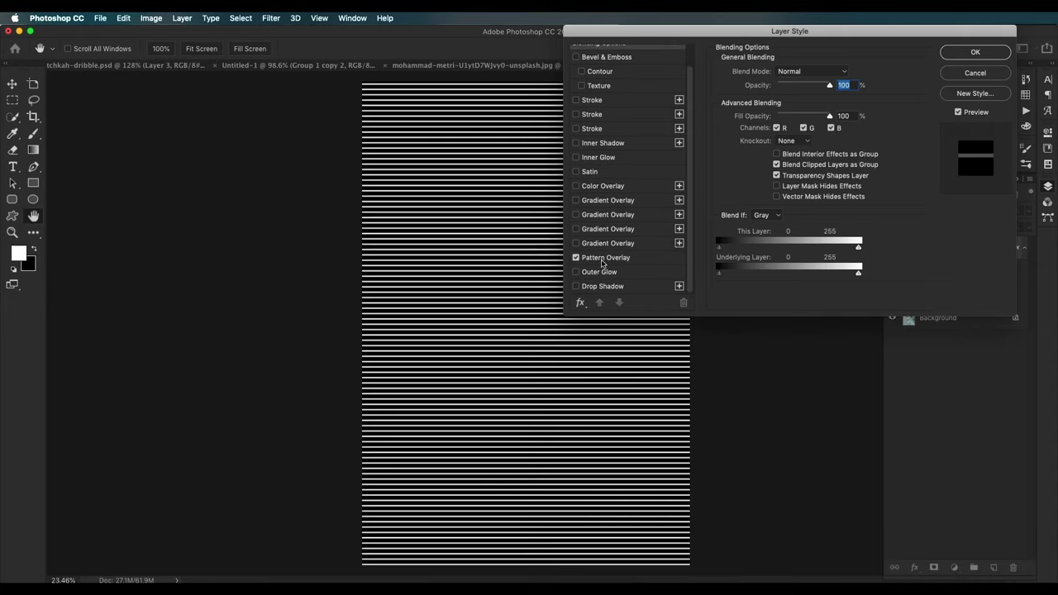
{"action": "left_click", "coordinate": [647, 263]}
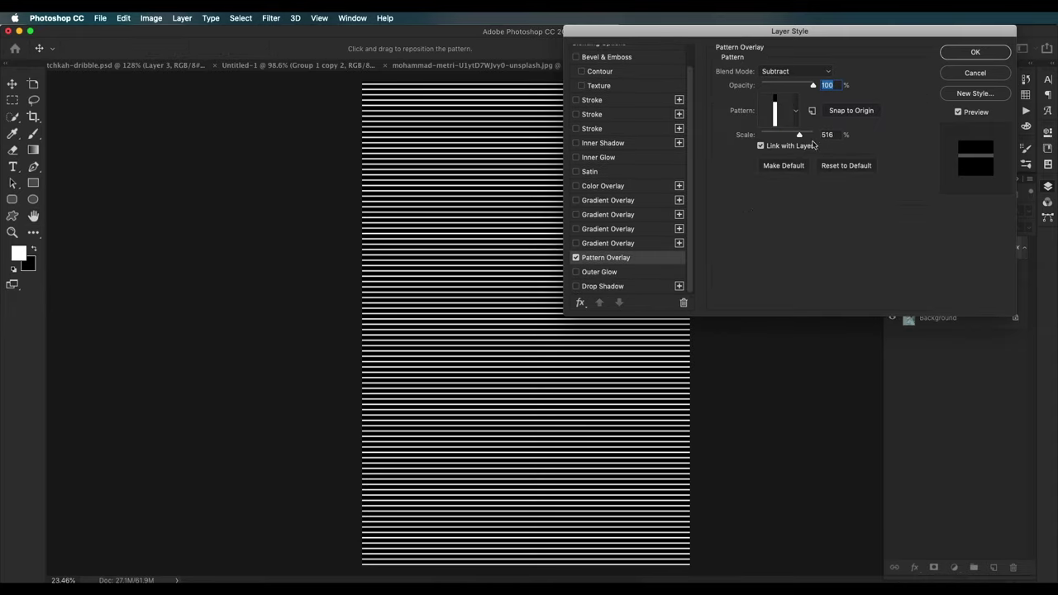
Step: Append the Web Patterns set to the patterns available for the overlay
{"action": "left_click", "coordinate": [797, 114]}
{"action": "scroll", "coordinate": [777, 171], "scroll_direction": "down", "scroll_amount": 5}
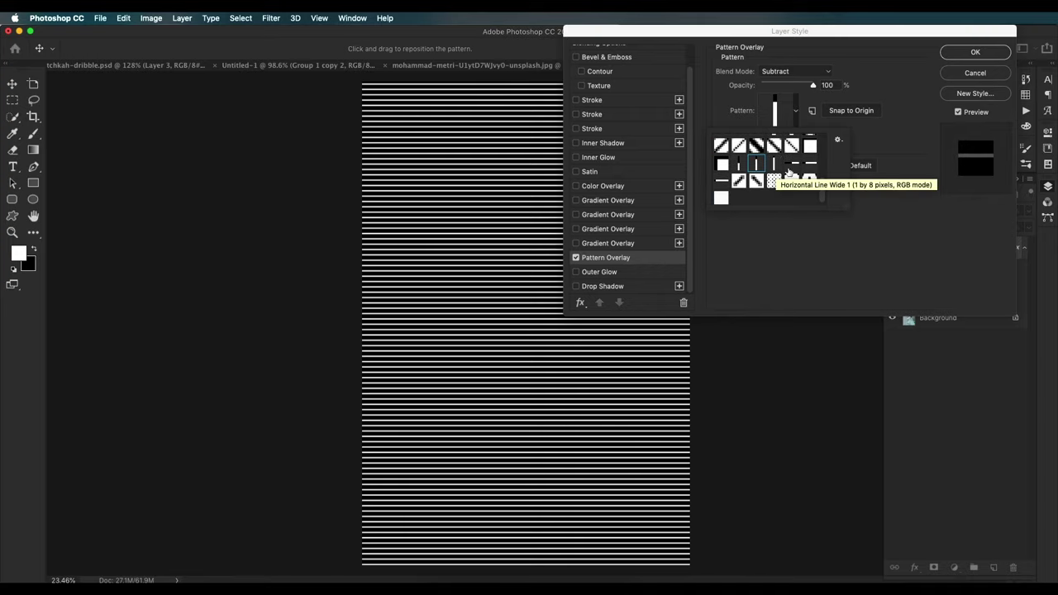
{"action": "scroll", "coordinate": [781, 171], "scroll_direction": "up", "scroll_amount": 4}
{"action": "scroll", "coordinate": [792, 172], "scroll_direction": "down", "scroll_amount": 3}
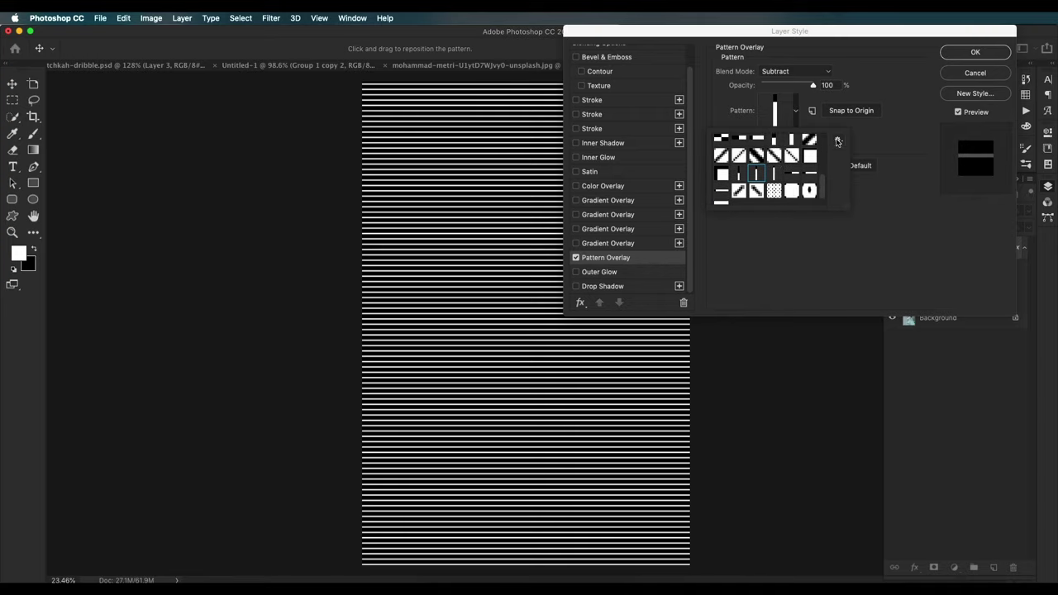
{"action": "left_click", "coordinate": [837, 139]}
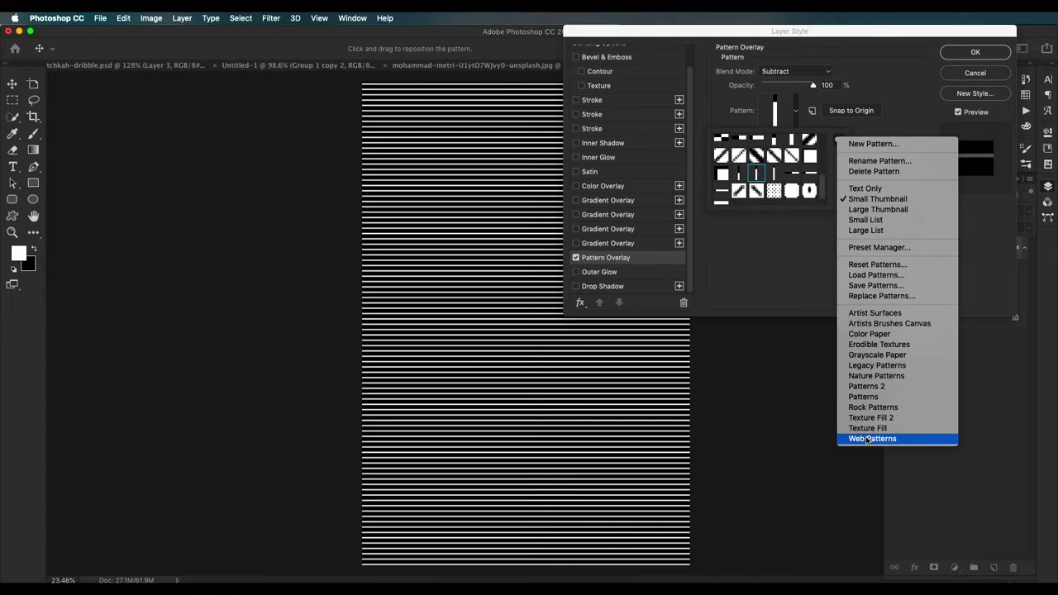
{"action": "left_click", "coordinate": [867, 438]}
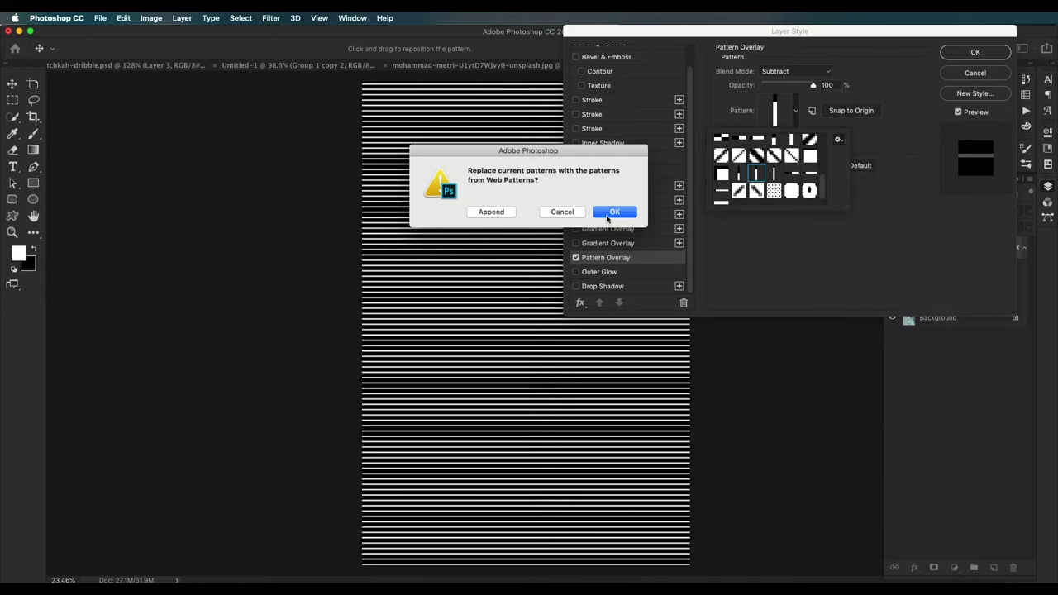
{"action": "left_click", "coordinate": [491, 212]}
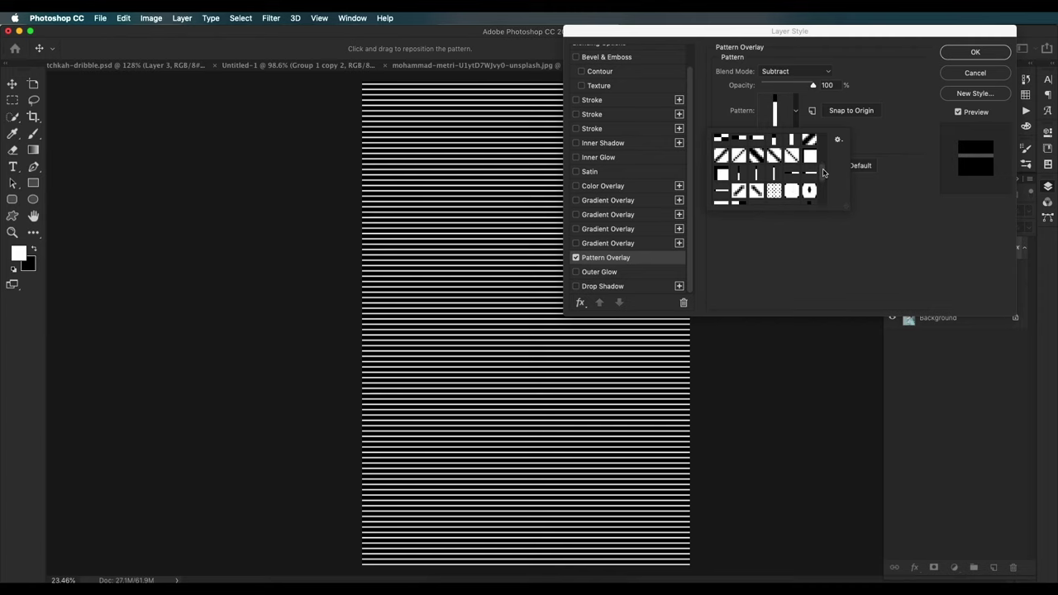
Step: Try several diagonal, dashed and thicker horizontal-line patterns on the overlay
{"action": "scroll", "coordinate": [794, 170], "scroll_direction": "down", "scroll_amount": 2}
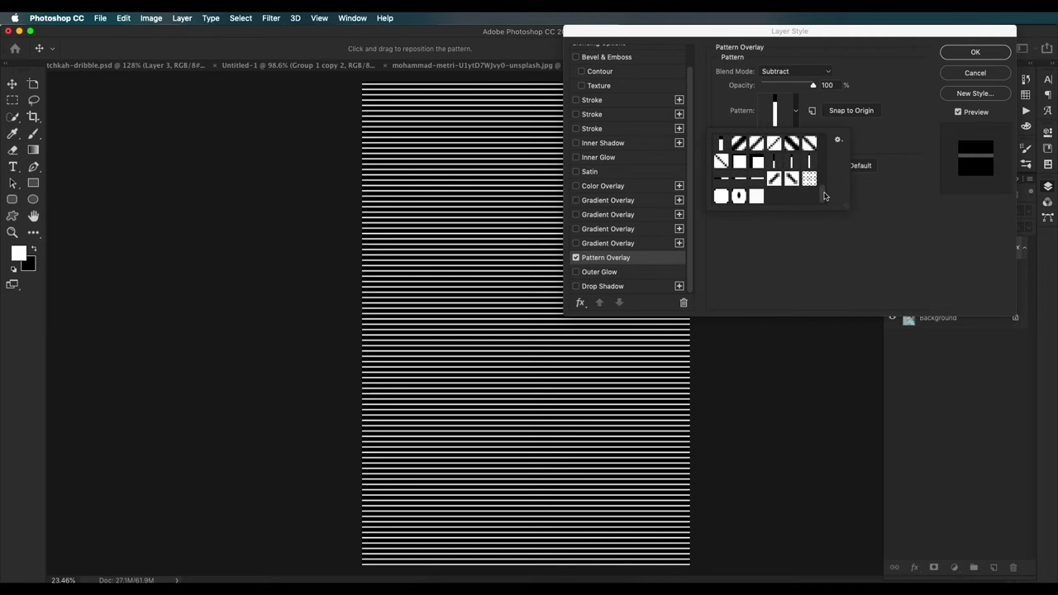
{"action": "left_click_drag", "start_coordinate": [825, 196], "coordinate": [825, 190]}
{"action": "left_click", "coordinate": [792, 170]}
{"action": "left_click", "coordinate": [775, 170]}
{"action": "left_click", "coordinate": [757, 170]}
{"action": "left_click", "coordinate": [739, 169]}
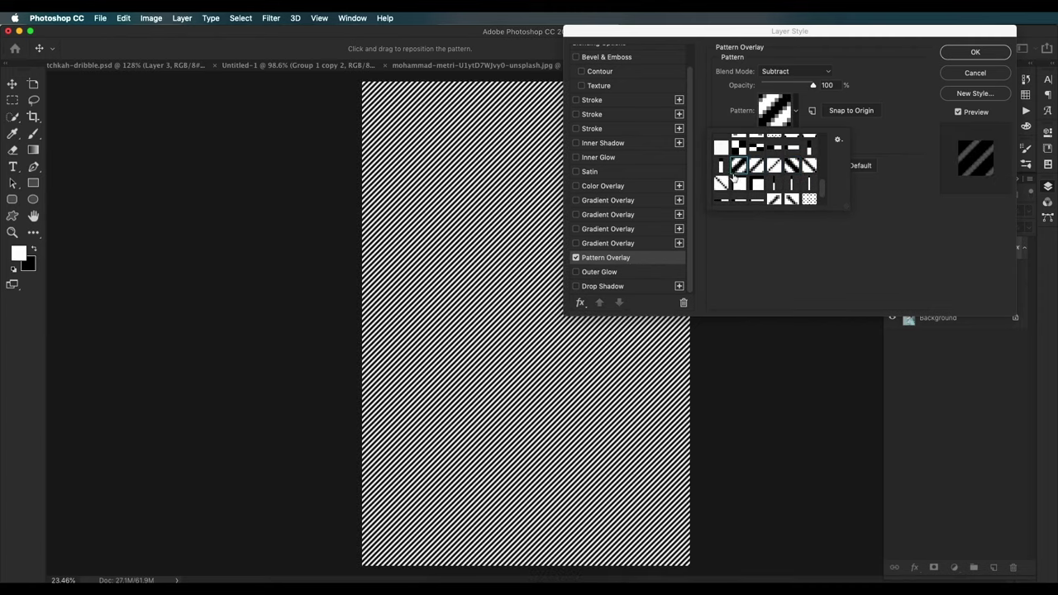
{"action": "left_click", "coordinate": [723, 184]}
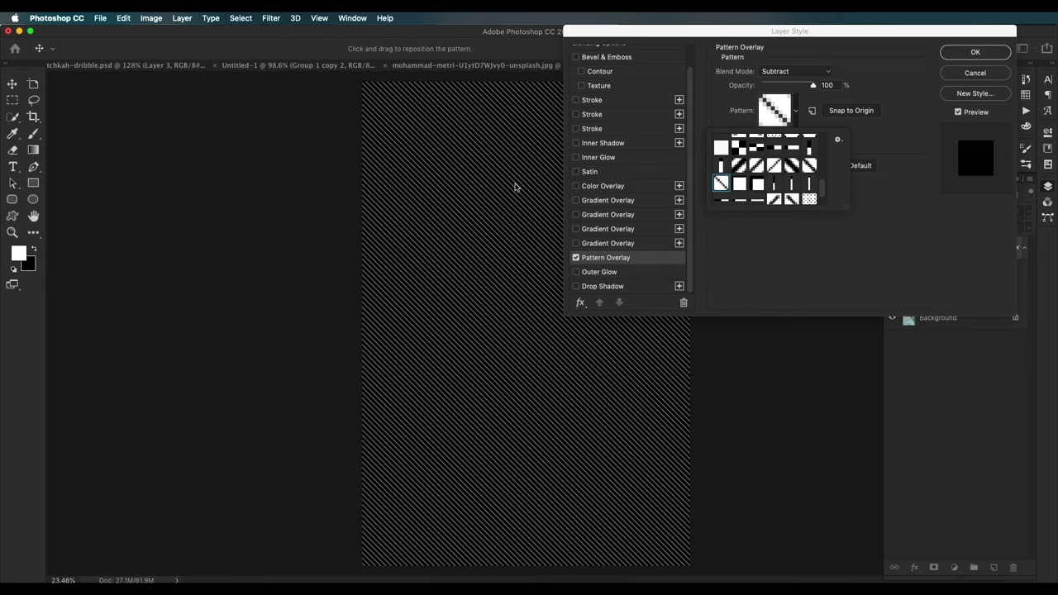
{"action": "left_click", "coordinate": [756, 165]}
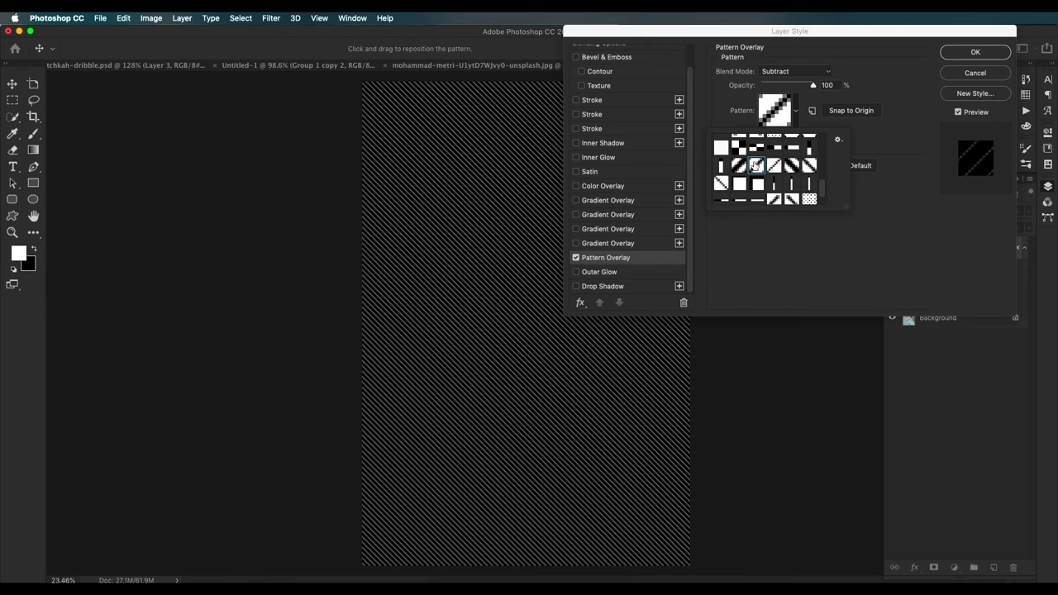
{"action": "scroll", "coordinate": [775, 180], "scroll_direction": "down", "scroll_amount": 1}
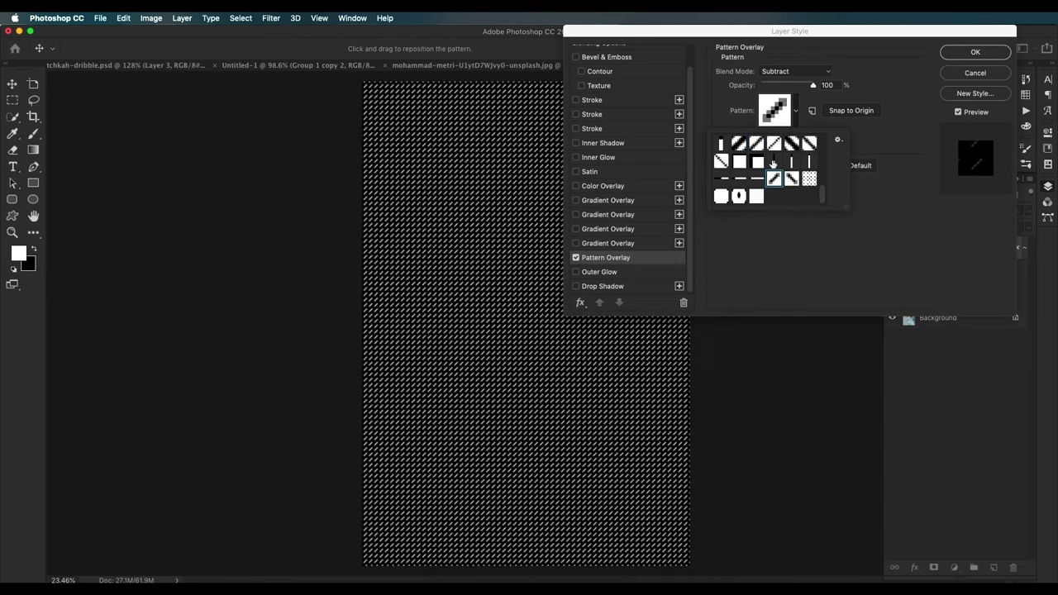
{"action": "left_click", "coordinate": [774, 163]}
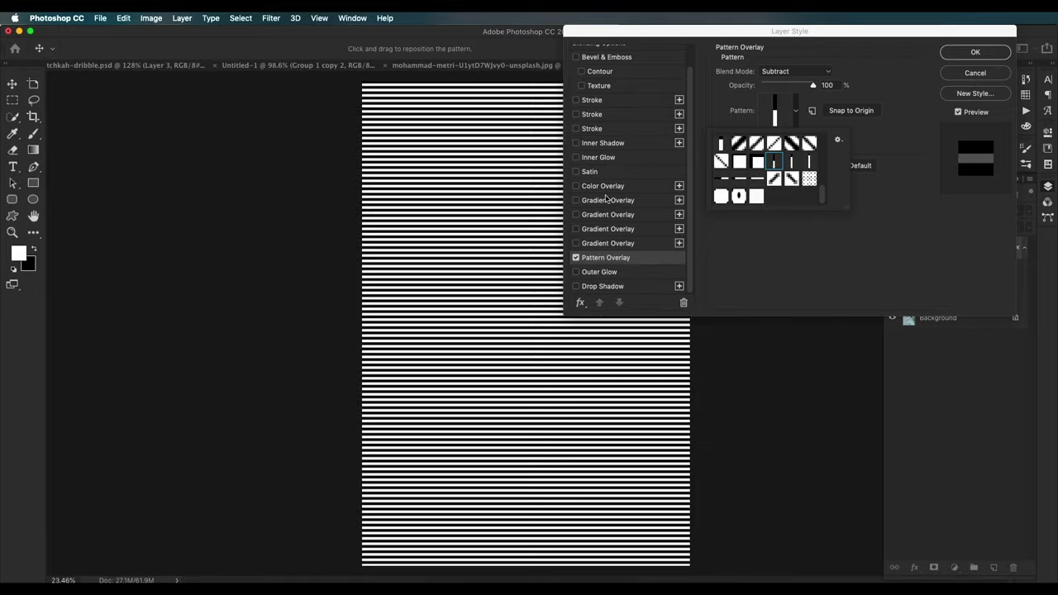
Step: Choose the thin white horizontal-line pattern for the overlay and reduce its scale to about 67%
{"action": "left_click", "coordinate": [790, 163]}
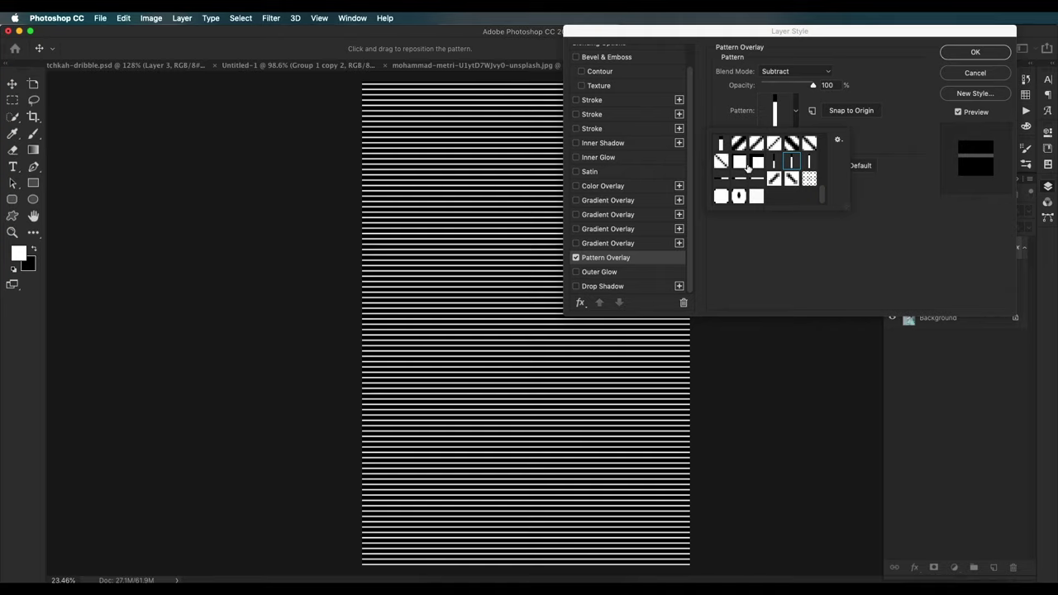
{"action": "left_click", "coordinate": [798, 121]}
{"action": "left_click_drag", "start_coordinate": [799, 136], "coordinate": [796, 137]}
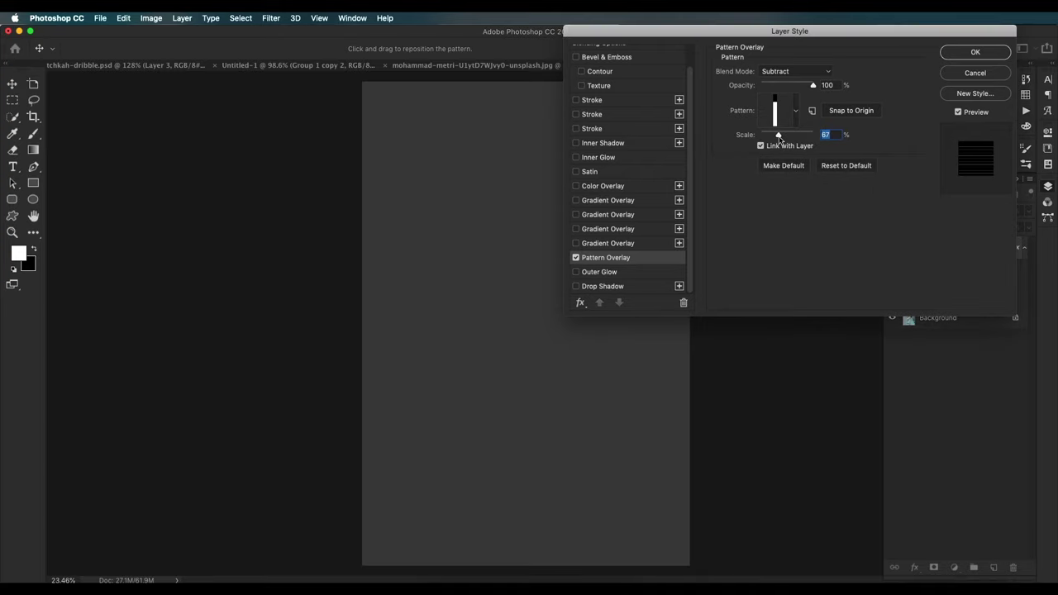